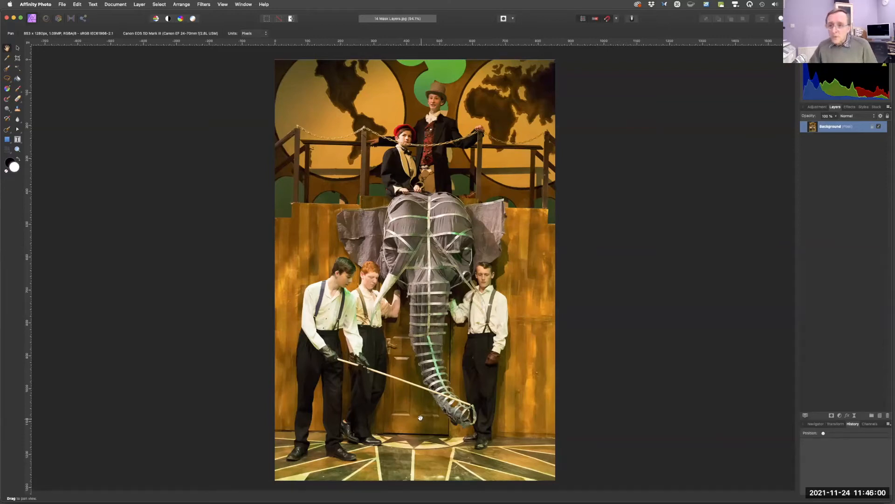
pyautogui.press('fn')
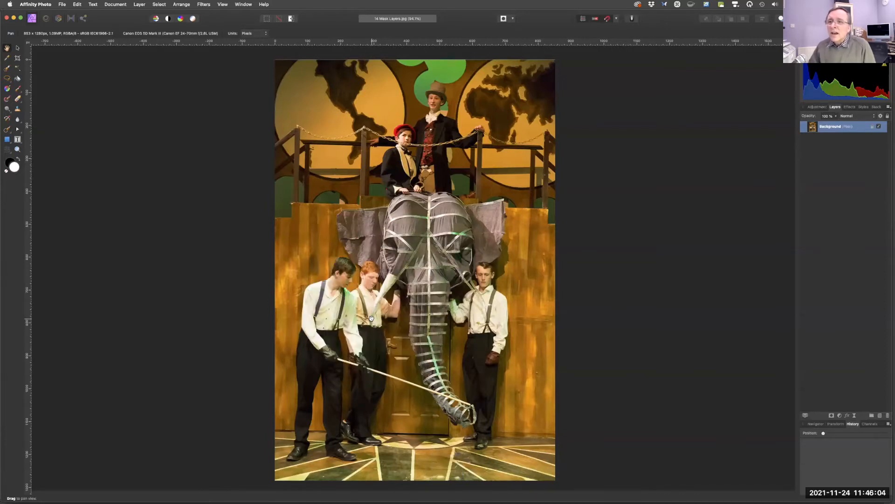
pyautogui.press('fn')
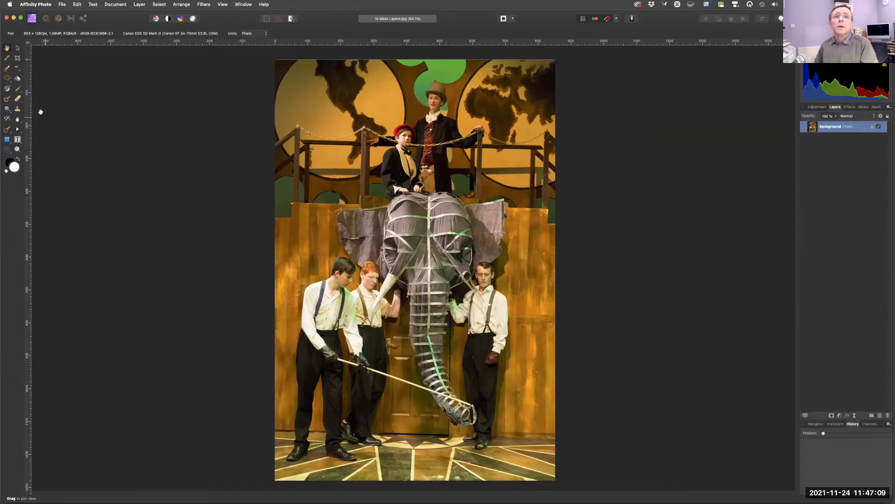
pyautogui.press('fn')
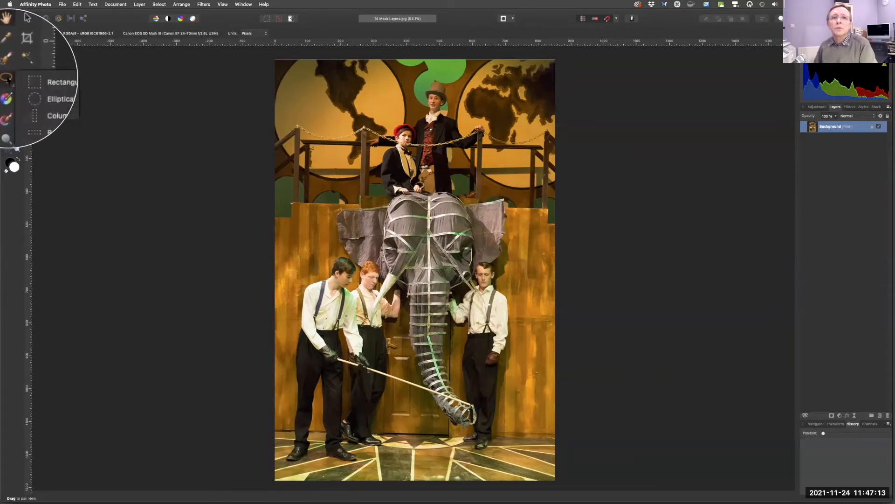
# Lasso-select the red-haired boy beside the elephant's trunk and duplicate the selection onto a new layer.
pyautogui.click(7, 80)
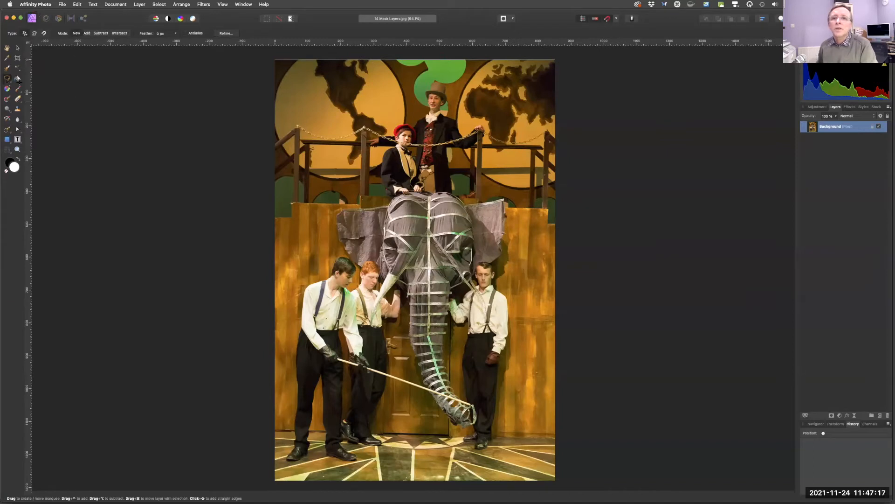
pyautogui.moveTo(373, 272)
pyautogui.mouseDown()
pyautogui.moveTo(385, 262)
pyautogui.moveTo(409, 268)
pyautogui.moveTo(411, 290)
pyautogui.moveTo(396, 330)
pyautogui.moveTo(368, 337)
pyautogui.moveTo(353, 312)
pyautogui.moveTo(357, 285)
pyautogui.moveTo(374, 271)
pyautogui.mouseUp()
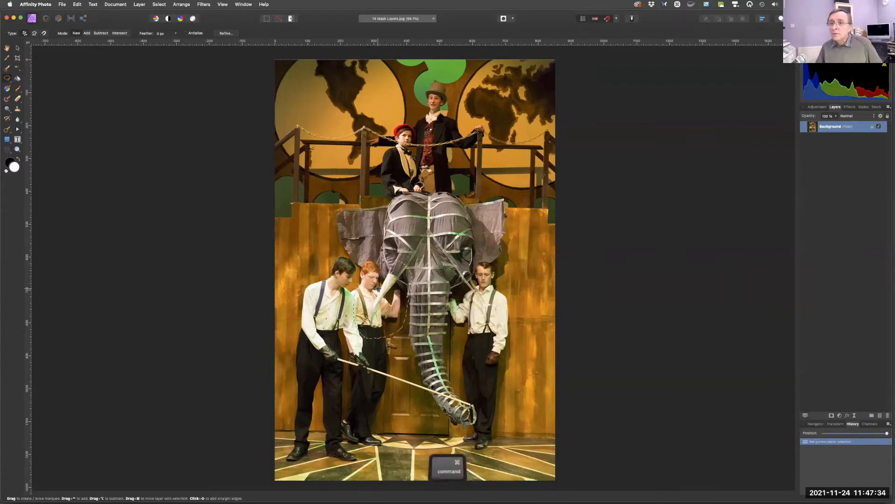
pyautogui.press('super+j')
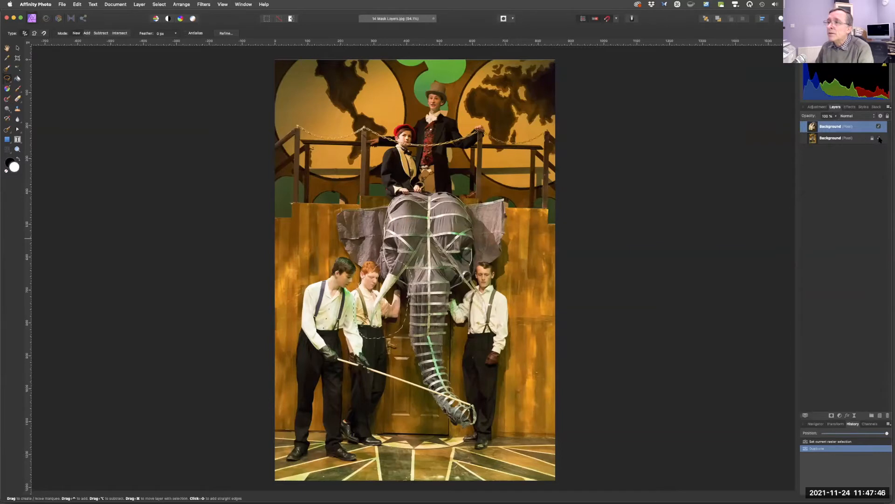
# Hide and re-show the original background layer to inspect the duplicated cutout, then deselect.
pyautogui.click(878, 139)
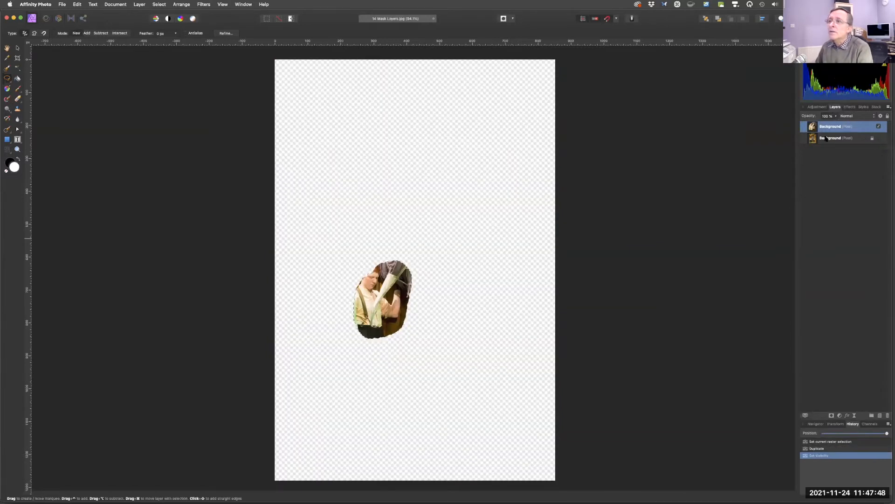
pyautogui.click(879, 138)
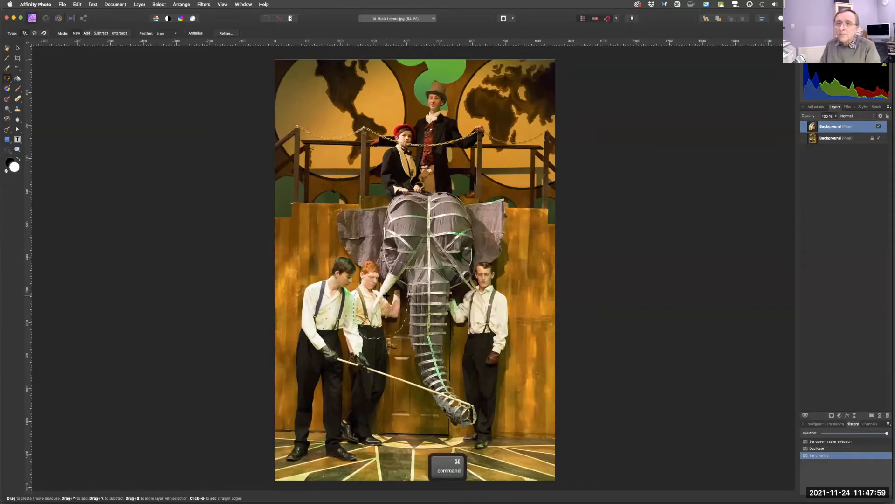
pyautogui.press('super+d')
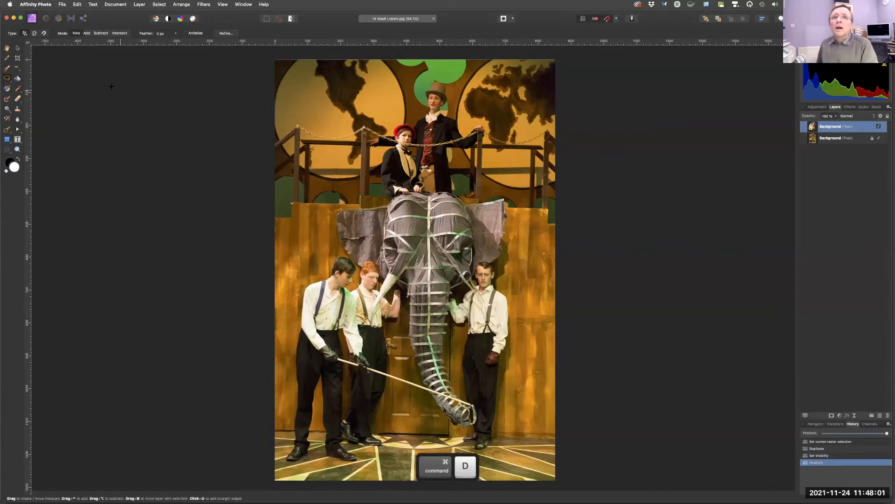
# Move the copied boy to the right side of the stage and flip it horizontally.
pyautogui.click(17, 48)
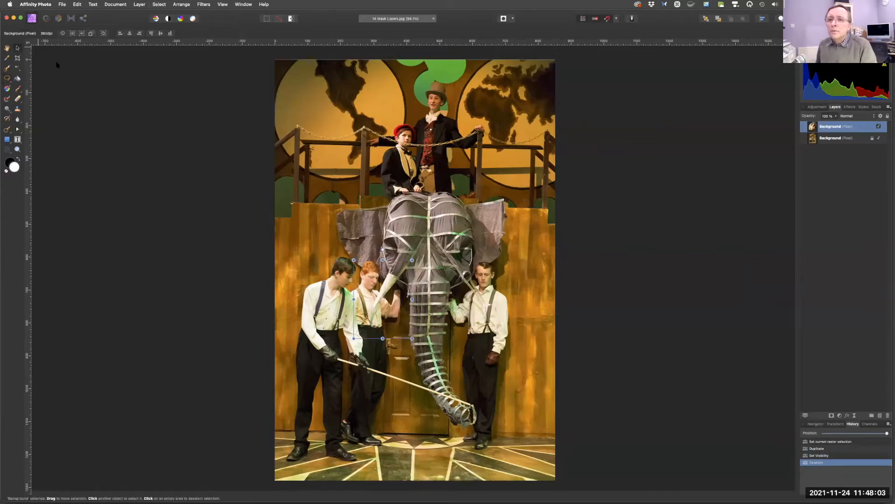
pyautogui.moveTo(388, 290); pyautogui.dragTo(524, 306)
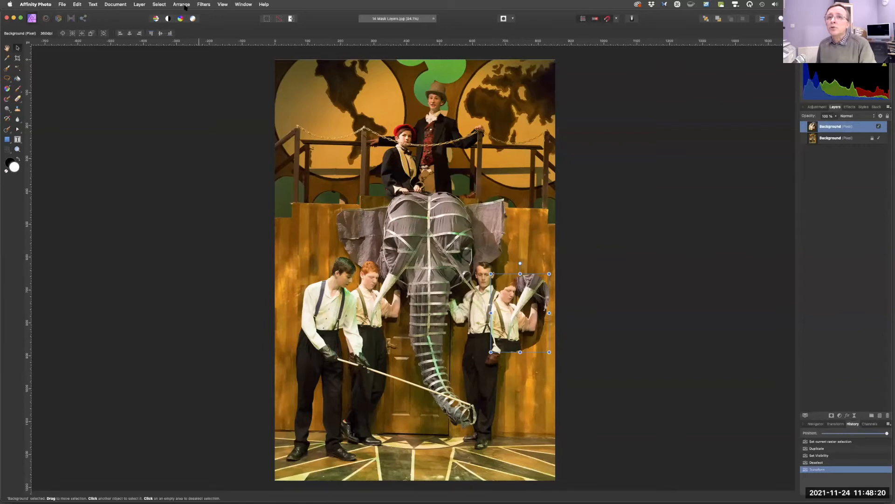
pyautogui.press('fn')
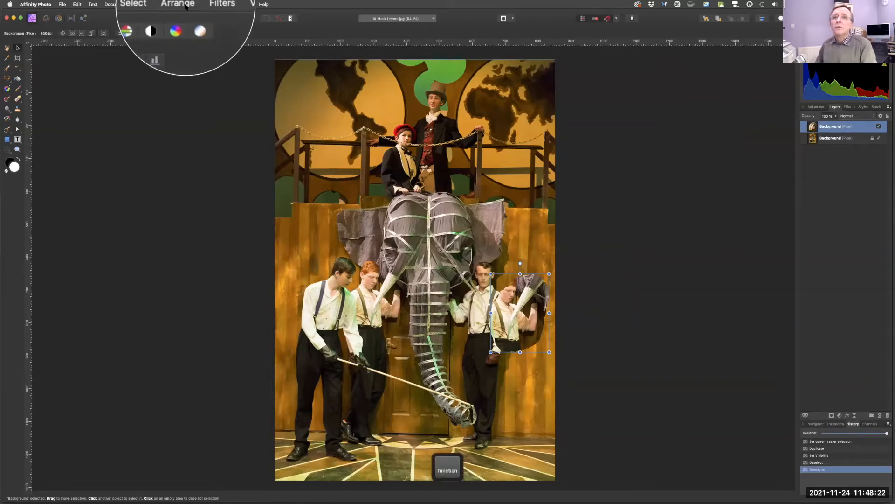
pyautogui.click(182, 4)
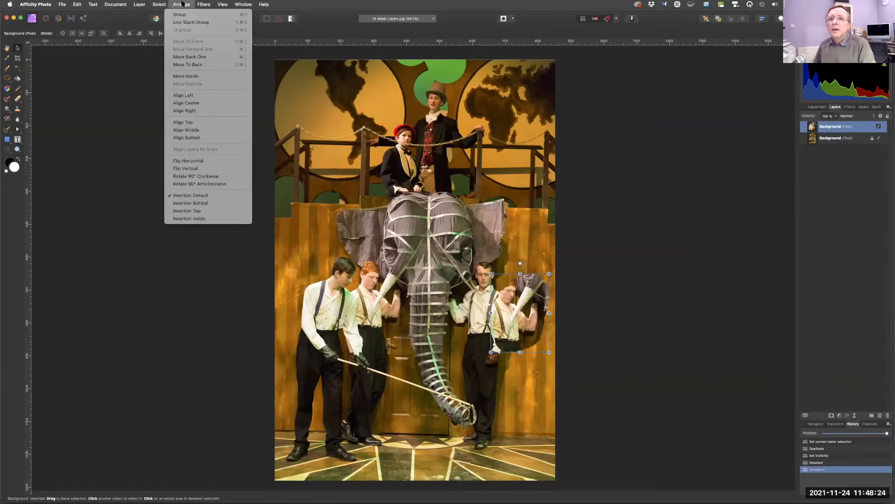
pyautogui.click(210, 162)
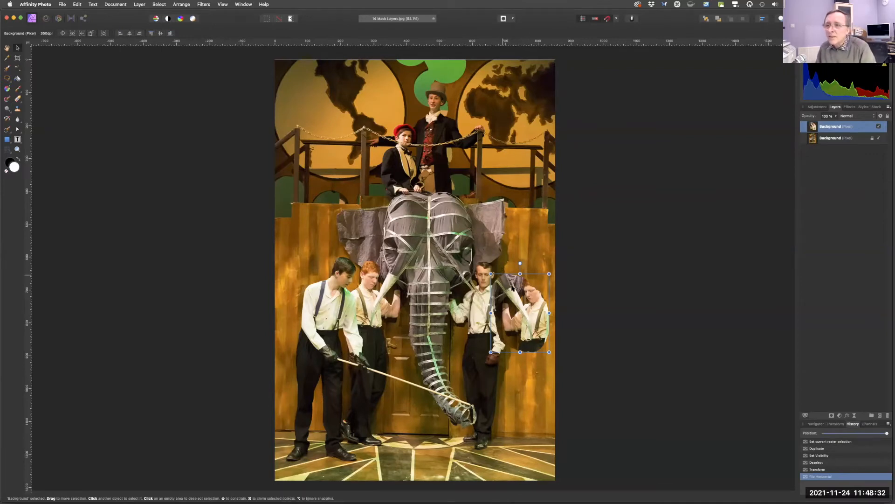
# Lower the copied layer's opacity to about 53%.
pyautogui.press('space')
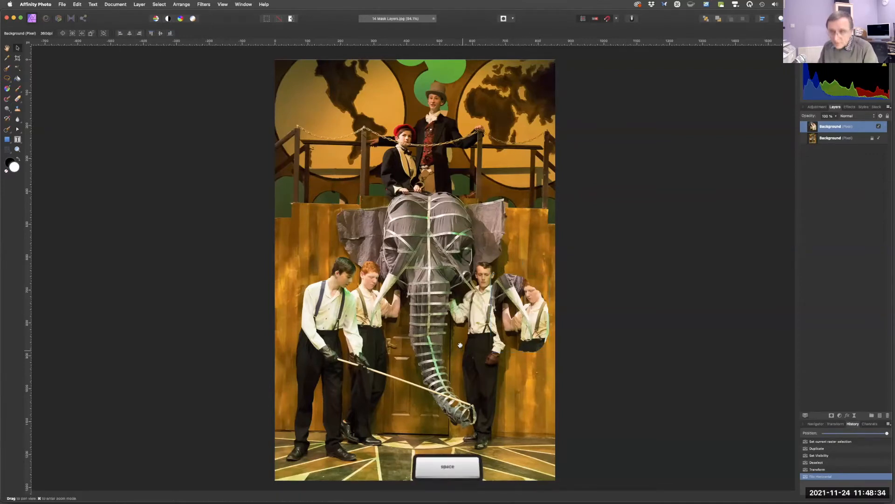
pyautogui.press('super+space')
pyautogui.moveTo(471, 329); pyautogui.dragTo(497, 341)
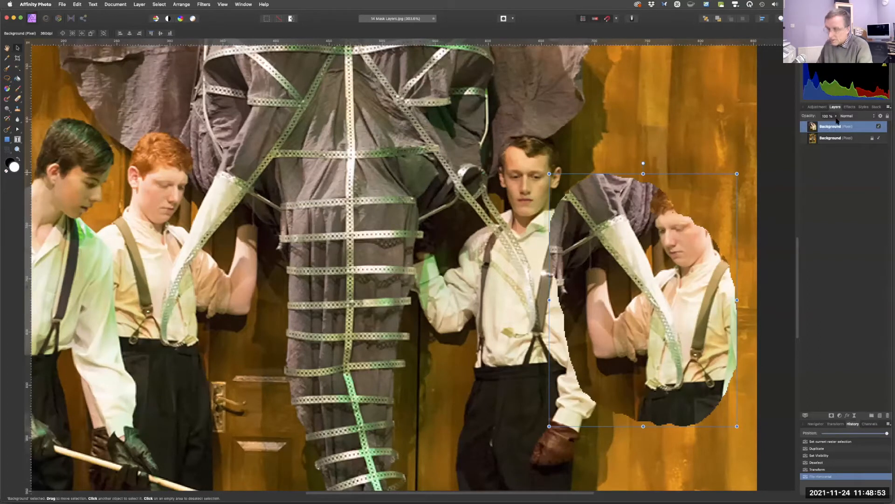
pyautogui.press('fn')
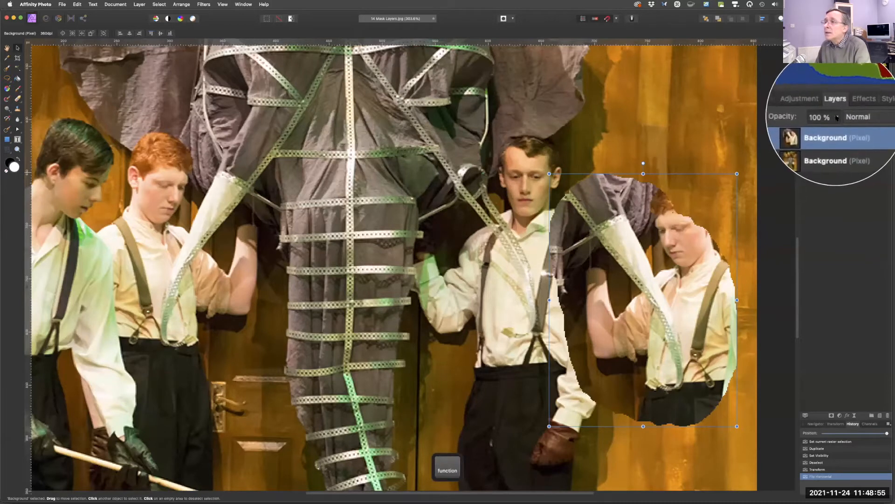
pyautogui.click(836, 118)
pyautogui.moveTo(835, 124); pyautogui.dragTo(807, 124)
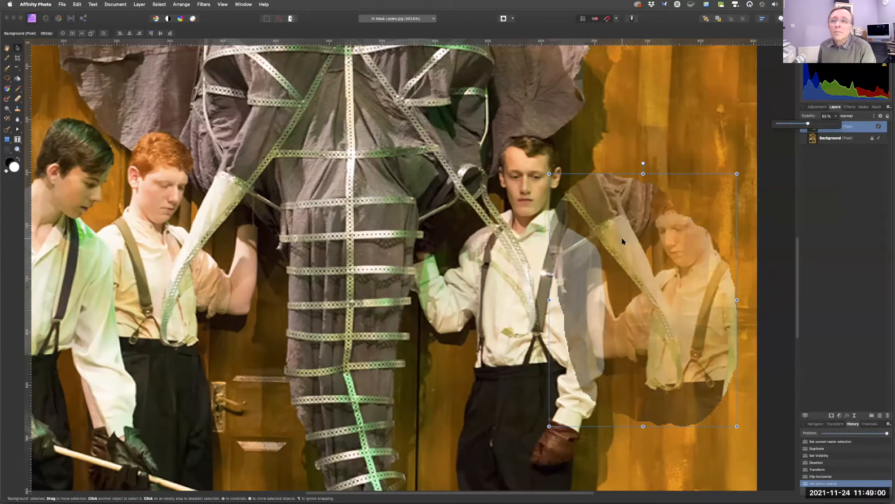
# Align the semi-transparent copy over the boy to the right of the trunk and restore its opacity to 100%.
pyautogui.moveTo(615, 237); pyautogui.dragTo(596, 171)
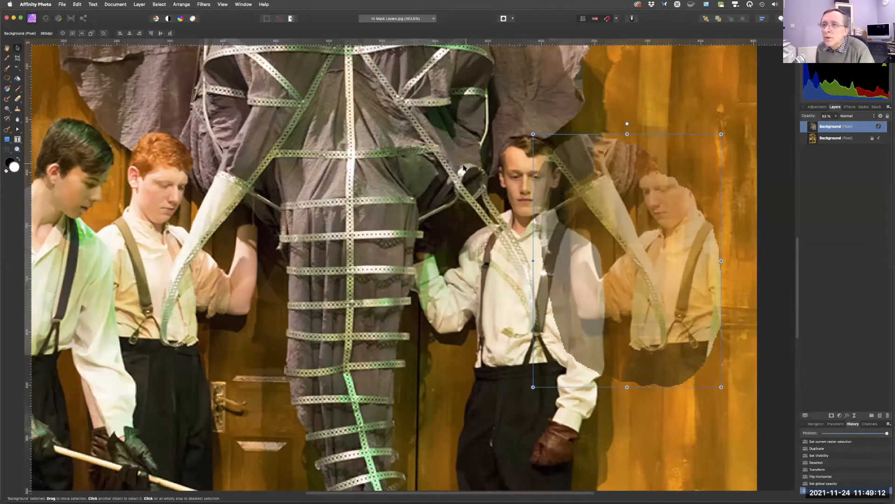
pyautogui.moveTo(597, 184); pyautogui.dragTo(472, 169)
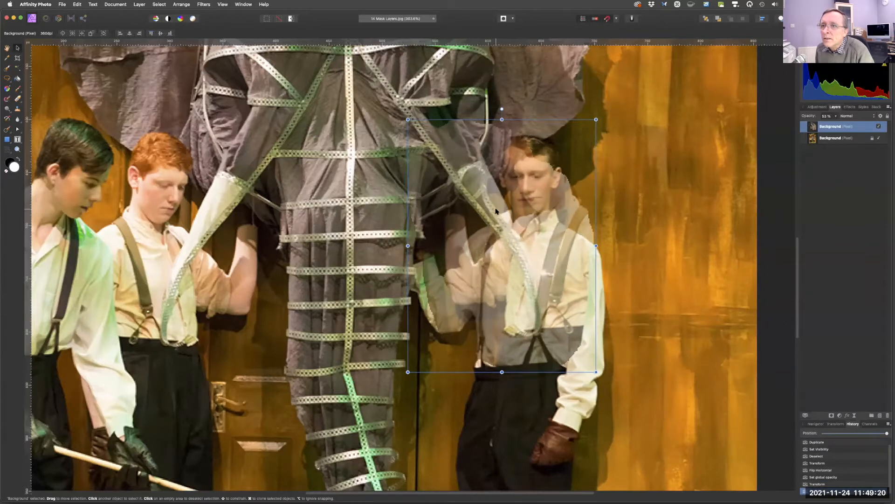
pyautogui.moveTo(493, 209); pyautogui.dragTo(492, 210)
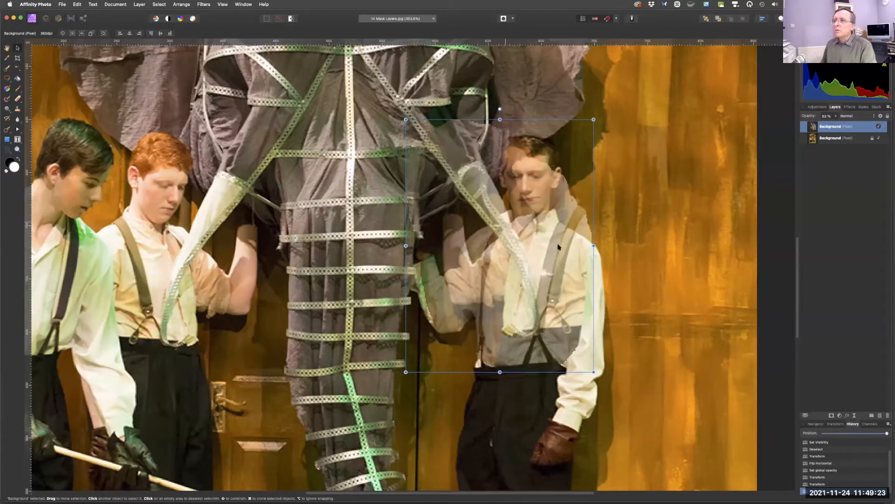
pyautogui.click(834, 116)
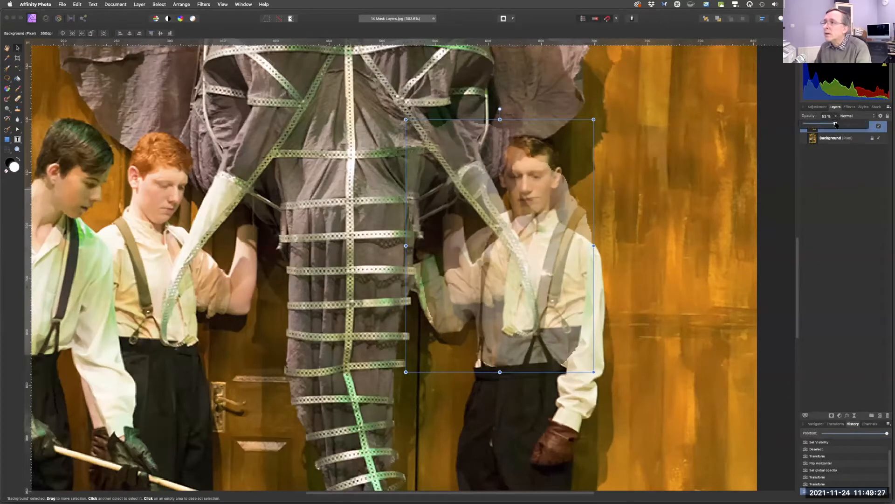
pyautogui.moveTo(849, 124); pyautogui.dragTo(874, 124)
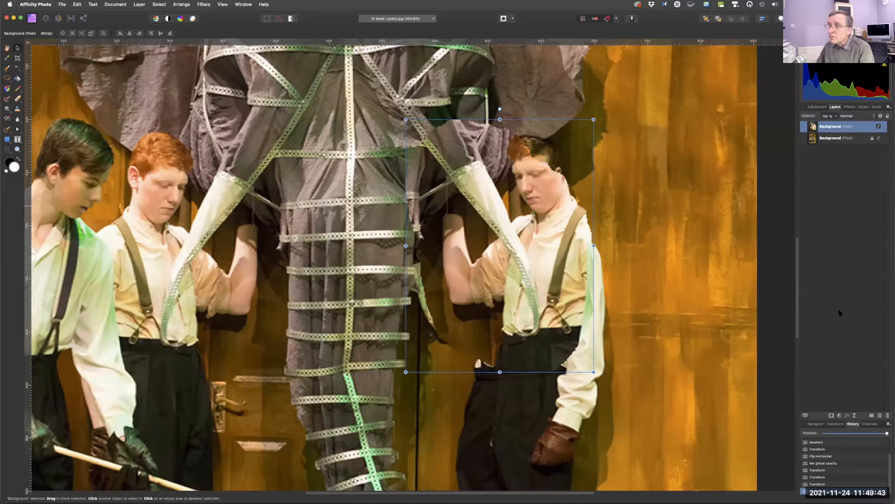
# Add a mask to the copied layer and paint black with the Paint Brush to hide the copy over the boy's face.
pyautogui.click(832, 415)
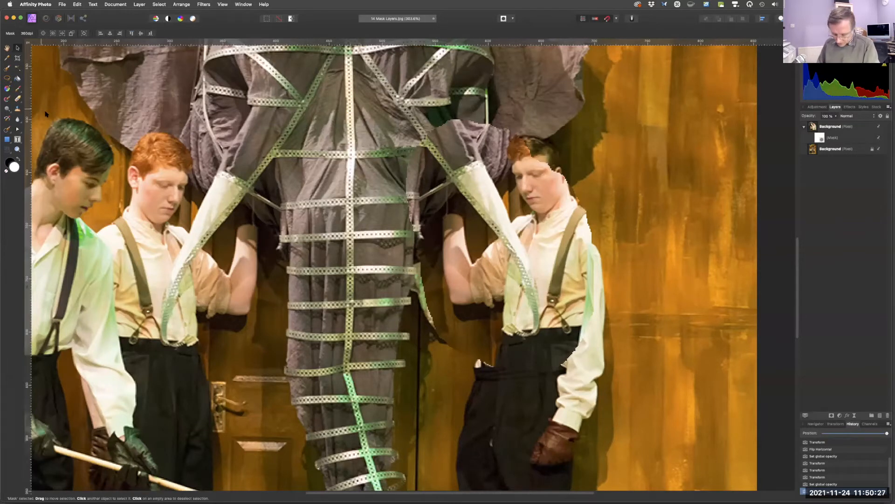
pyautogui.click(18, 88)
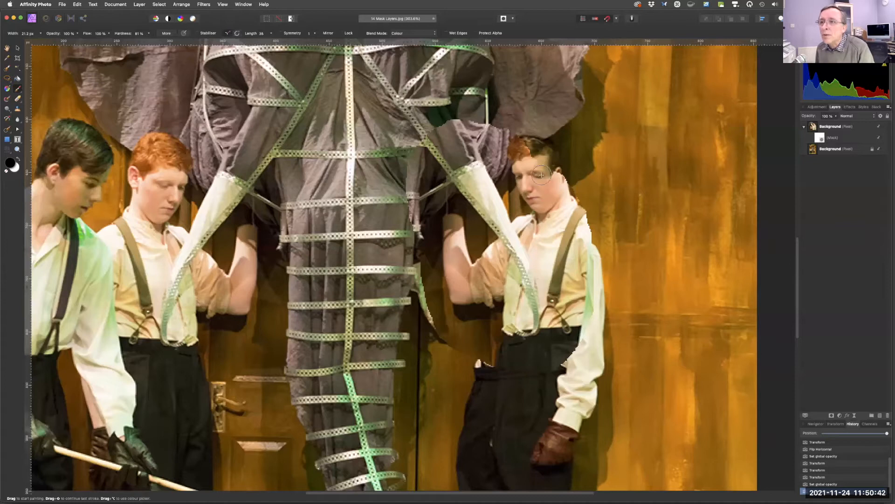
pyautogui.moveTo(541, 172)
pyautogui.mouseDown()
pyautogui.moveTo(537, 194)
pyautogui.moveTo(541, 172)
pyautogui.moveTo(555, 168)
pyautogui.moveTo(566, 170)
pyautogui.moveTo(571, 198)
pyautogui.mouseUp()
pyautogui.moveTo(539, 142)
pyautogui.mouseDown()
pyautogui.moveTo(555, 206)
pyautogui.moveTo(521, 155)
pyautogui.moveTo(540, 202)
pyautogui.moveTo(520, 159)
pyautogui.moveTo(500, 147)
pyautogui.moveTo(505, 157)
pyautogui.moveTo(494, 126)
pyautogui.moveTo(566, 261)
pyautogui.moveTo(535, 213)
pyautogui.moveTo(539, 236)
pyautogui.moveTo(584, 290)
pyautogui.moveTo(592, 280)
pyautogui.moveTo(611, 290)
pyautogui.moveTo(571, 195)
pyautogui.moveTo(608, 287)
pyautogui.moveTo(597, 333)
pyautogui.moveTo(580, 308)
pyautogui.moveTo(577, 335)
pyautogui.moveTo(562, 323)
pyautogui.moveTo(548, 257)
pyautogui.moveTo(569, 339)
pyautogui.moveTo(533, 375)
pyautogui.moveTo(509, 382)
pyautogui.moveTo(558, 342)
pyautogui.moveTo(511, 361)
pyautogui.moveTo(488, 354)
pyautogui.moveTo(487, 371)
pyautogui.moveTo(475, 325)
pyautogui.moveTo(487, 299)
pyautogui.moveTo(515, 313)
pyautogui.moveTo(490, 261)
pyautogui.moveTo(494, 288)
pyautogui.moveTo(484, 294)
pyautogui.moveTo(432, 254)
pyautogui.moveTo(459, 337)
pyautogui.moveTo(423, 301)
pyautogui.moveTo(422, 316)
pyautogui.moveTo(460, 296)
pyautogui.moveTo(487, 259)
pyautogui.moveTo(502, 271)
pyautogui.moveTo(409, 152)
pyautogui.moveTo(414, 160)
pyautogui.moveTo(443, 131)
pyautogui.moveTo(469, 130)
pyautogui.moveTo(436, 154)
pyautogui.moveTo(483, 142)
pyautogui.moveTo(503, 163)
pyautogui.mouseUp()
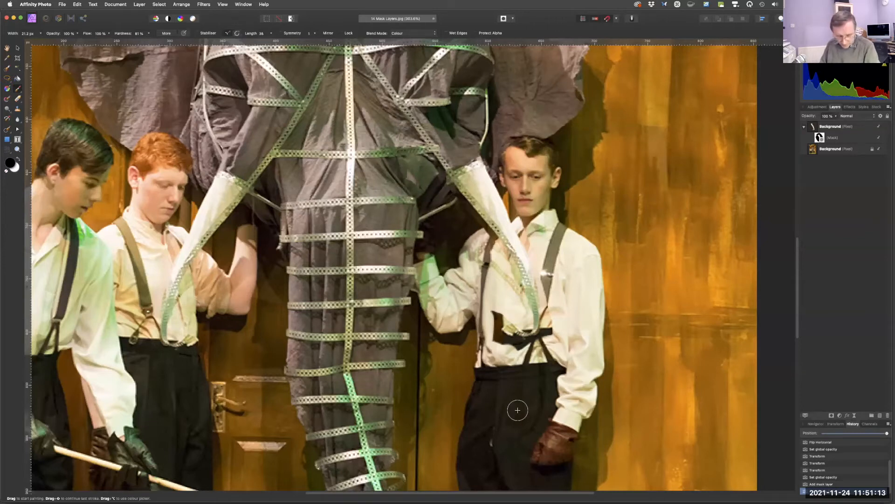
# Reduce the brush width to about 11 px and keep masking out the copy over the boy's shirt, suspenders and shoulder.
pyautogui.press('super+space')
pyautogui.moveTo(520, 264)
pyautogui.mouseDown()
pyautogui.moveTo(570, 296)
pyautogui.moveTo(604, 302)
pyautogui.mouseUp()
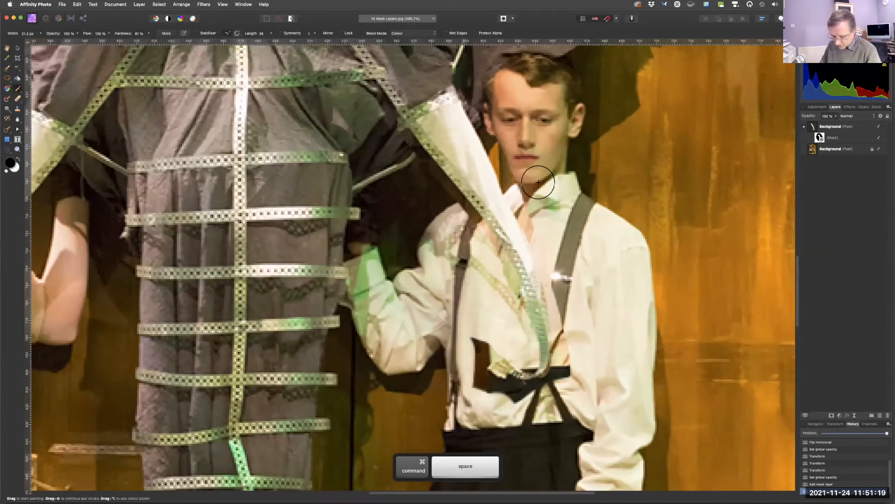
pyautogui.press('[')
pyautogui.press('[')
pyautogui.press('[')
pyautogui.moveTo(505, 146)
pyautogui.mouseDown()
pyautogui.moveTo(470, 96)
pyautogui.moveTo(515, 203)
pyautogui.moveTo(508, 179)
pyautogui.moveTo(543, 237)
pyautogui.moveTo(557, 322)
pyautogui.moveTo(553, 298)
pyautogui.mouseUp()
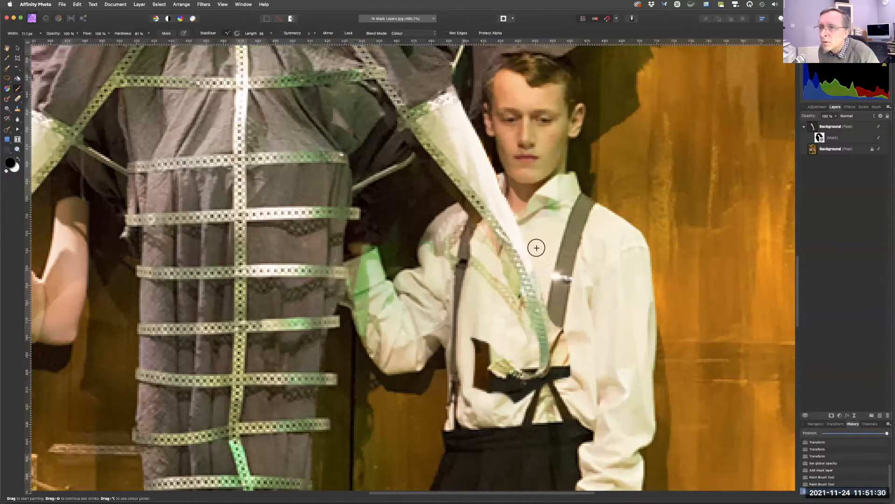
pyautogui.moveTo(516, 205)
pyautogui.mouseDown()
pyautogui.moveTo(504, 173)
pyautogui.moveTo(542, 237)
pyautogui.moveTo(559, 378)
pyautogui.moveTo(559, 354)
pyautogui.mouseUp()
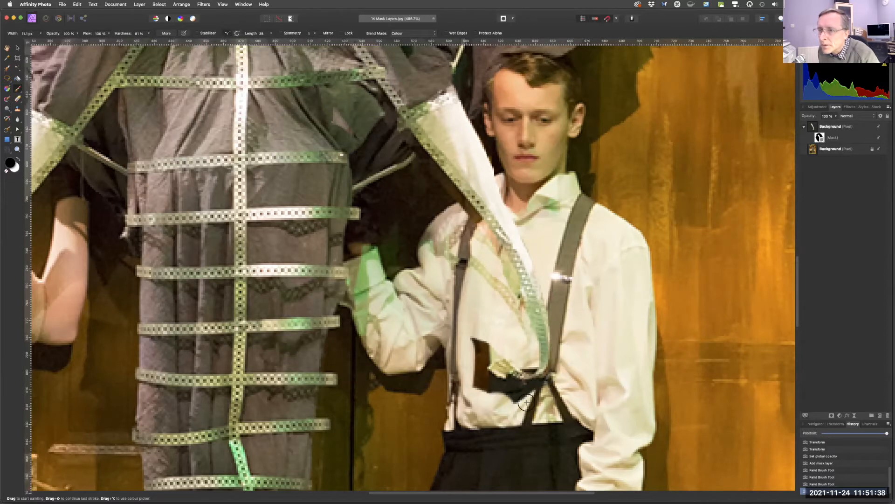
pyautogui.moveTo(530, 402)
pyautogui.mouseDown()
pyautogui.moveTo(494, 395)
pyautogui.moveTo(474, 374)
pyautogui.mouseUp()
pyautogui.moveTo(499, 398)
pyautogui.mouseDown()
pyautogui.moveTo(475, 367)
pyautogui.moveTo(500, 345)
pyautogui.moveTo(477, 336)
pyautogui.moveTo(527, 341)
pyautogui.moveTo(519, 350)
pyautogui.moveTo(528, 364)
pyautogui.moveTo(515, 297)
pyautogui.moveTo(487, 244)
pyautogui.moveTo(500, 256)
pyautogui.moveTo(501, 272)
pyautogui.moveTo(480, 226)
pyautogui.moveTo(390, 122)
pyautogui.mouseUp()
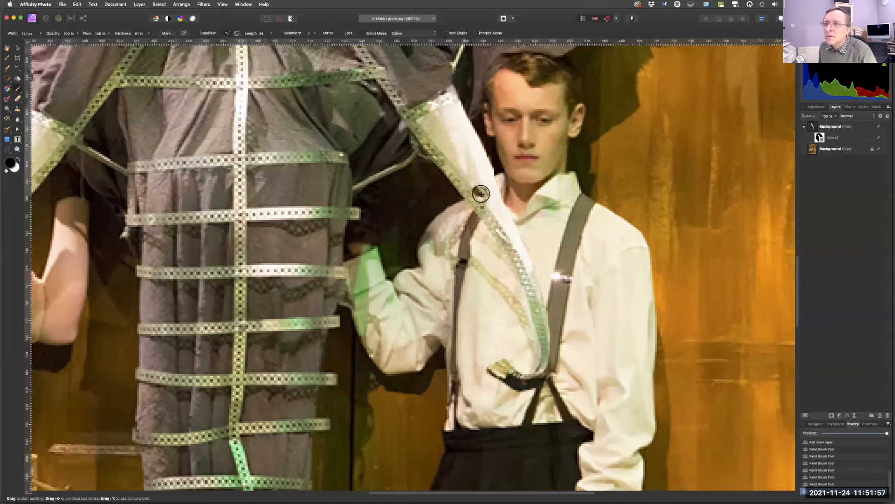
pyautogui.moveTo(453, 204); pyautogui.dragTo(457, 201)
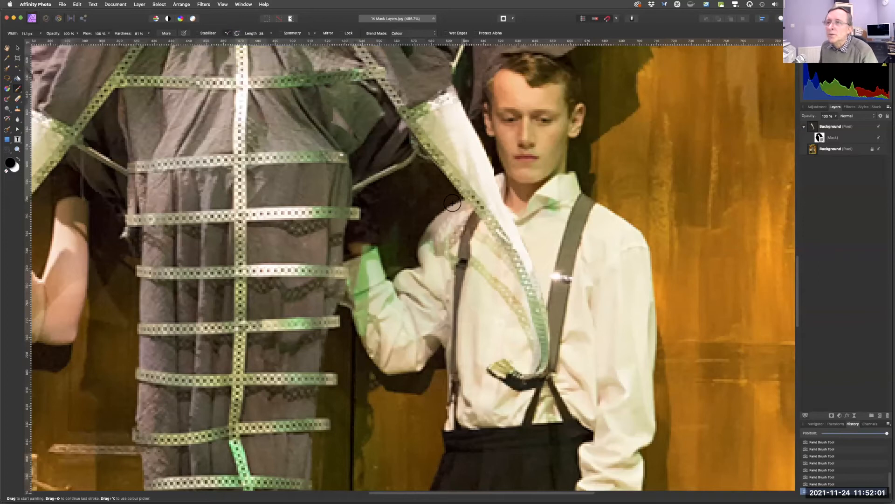
pyautogui.moveTo(475, 180); pyautogui.dragTo(502, 162)
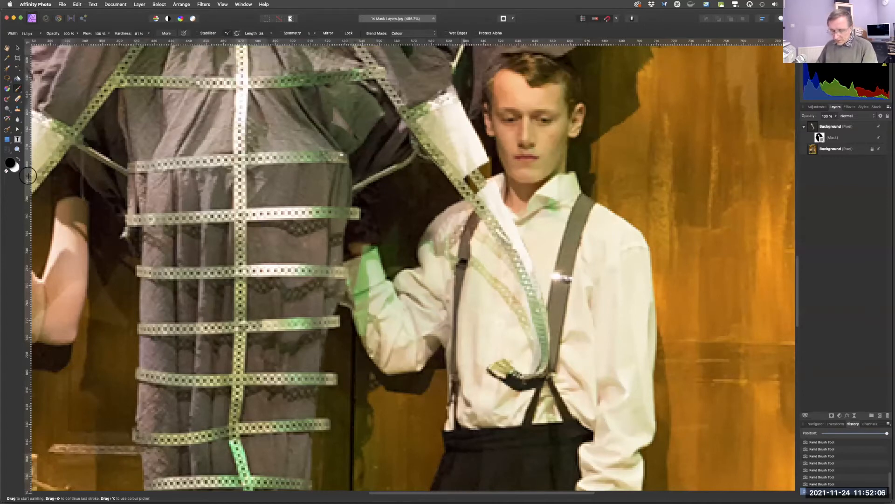
# Swap to white and paint the copy back in along the trunk's upper edge.
pyautogui.press('fn')
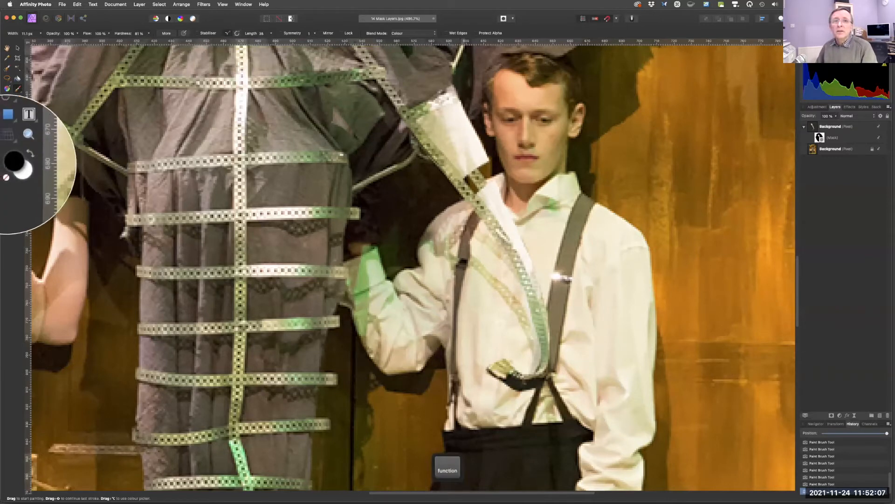
pyautogui.click(17, 170)
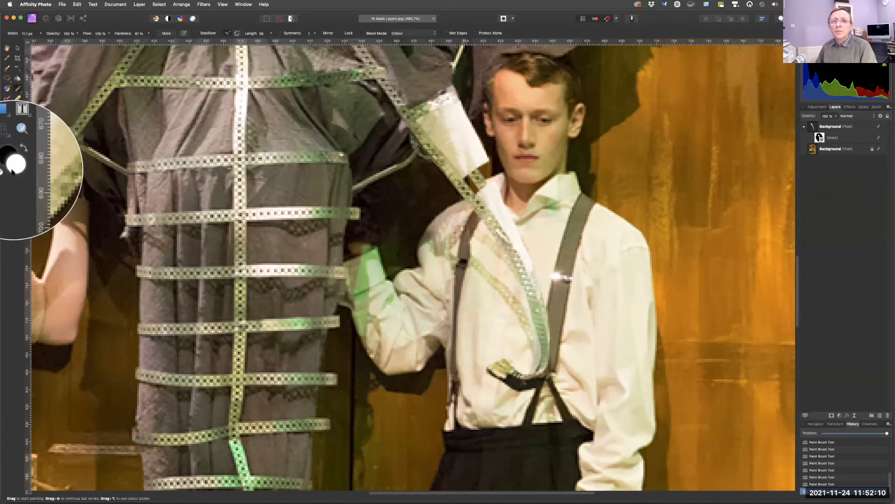
pyautogui.moveTo(483, 167)
pyautogui.mouseDown()
pyautogui.moveTo(475, 181)
pyautogui.moveTo(466, 180)
pyautogui.moveTo(477, 179)
pyautogui.moveTo(478, 166)
pyautogui.moveTo(483, 176)
pyautogui.moveTo(478, 164)
pyautogui.moveTo(499, 214)
pyautogui.moveTo(482, 172)
pyautogui.moveTo(483, 182)
pyautogui.mouseUp()
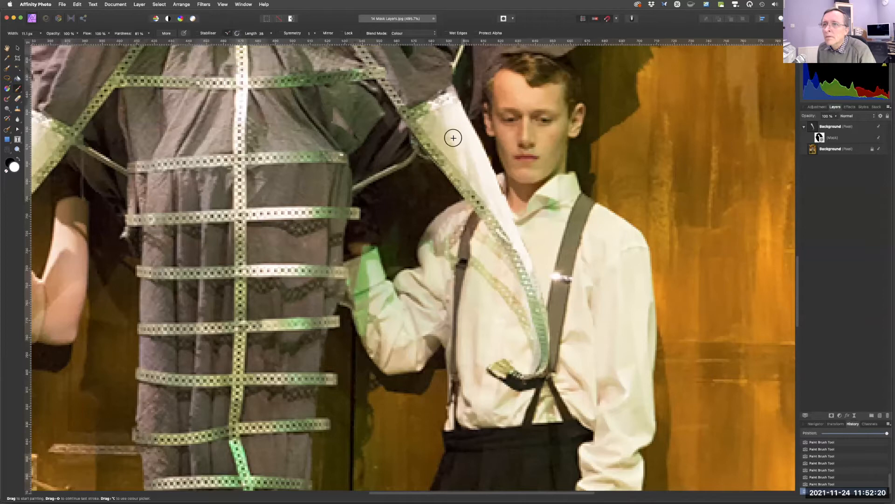
# Close the 14 Mask Layers.jpg document without saving the changes.
pyautogui.press('super+0')
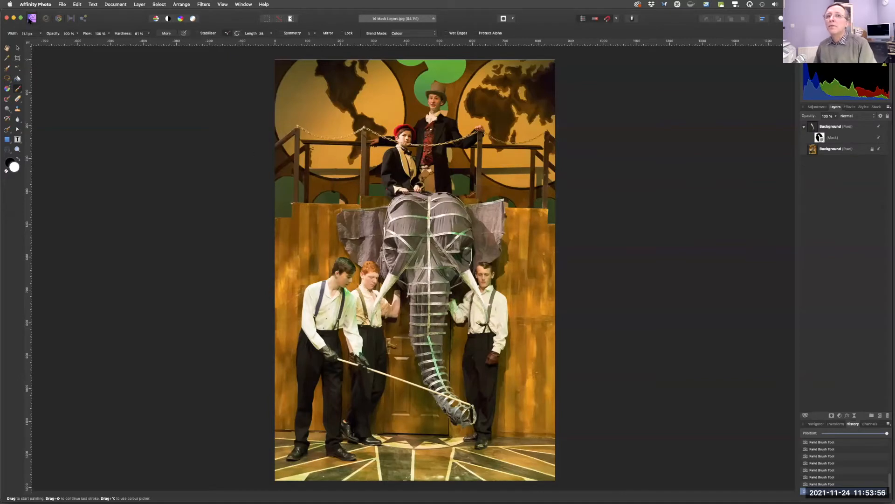
pyautogui.press('fn')
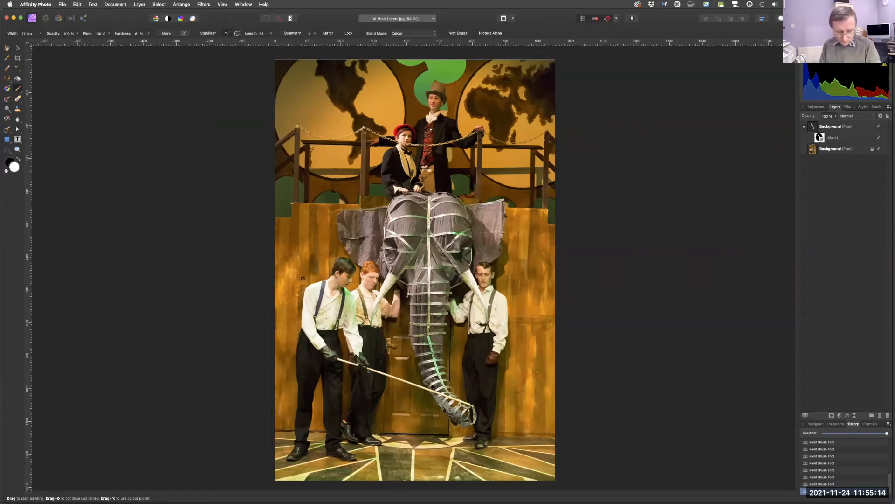
pyautogui.press('super')
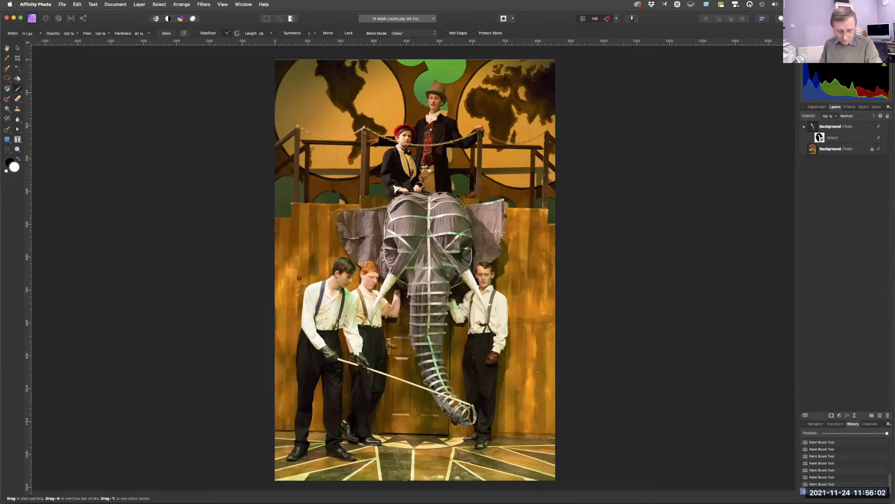
pyautogui.press('super+w')
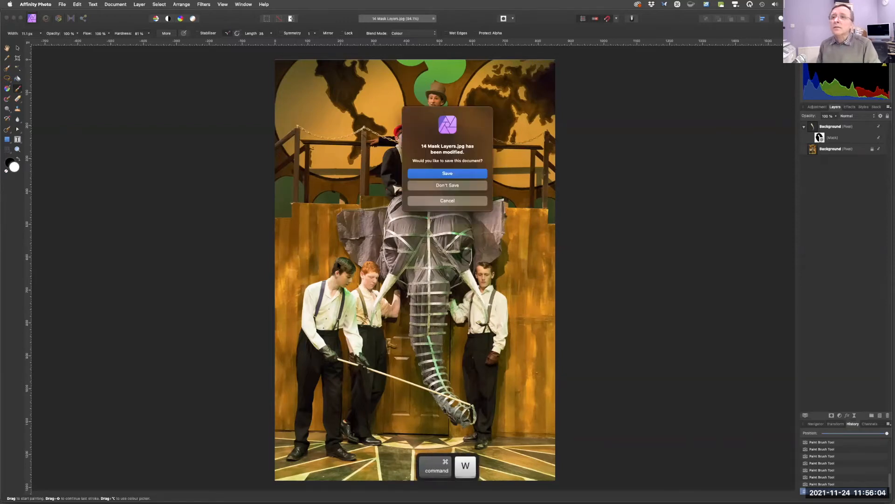
pyautogui.click(435, 186)
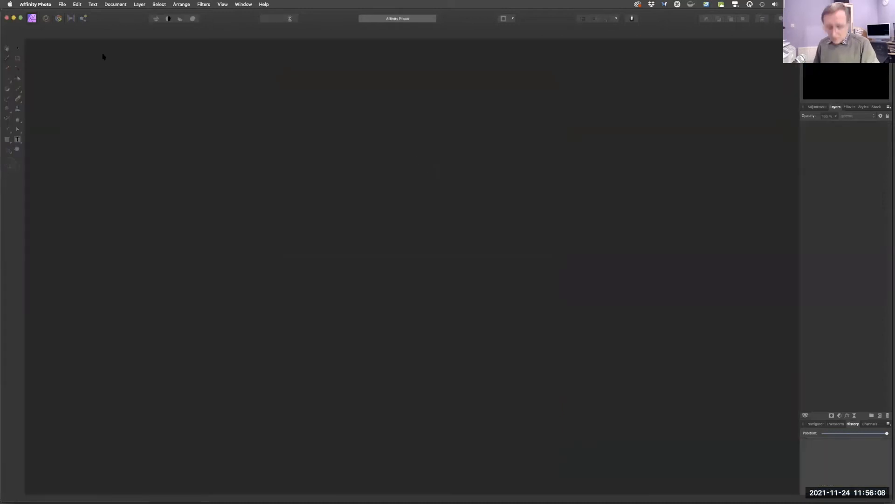
# Open the image 20 Retouch.jpg from the NMUG Files folder.
pyautogui.press('super+o')
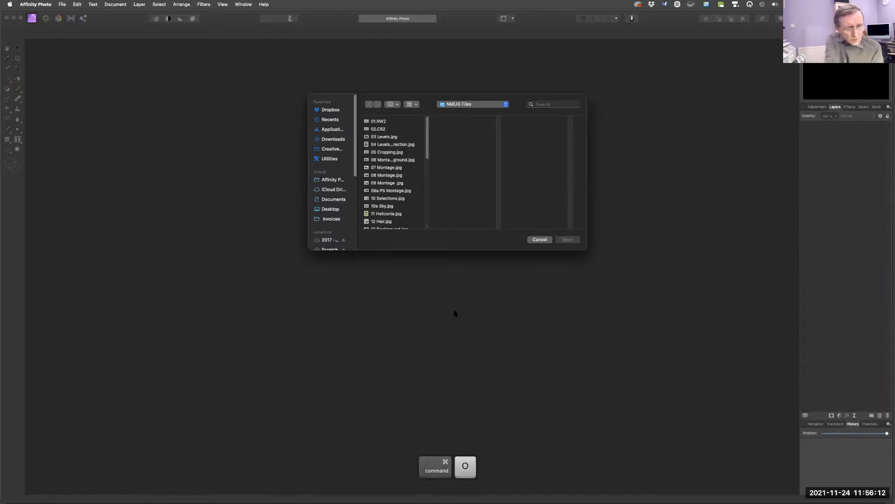
pyautogui.moveTo(427, 154); pyautogui.dragTo(427, 174)
pyautogui.scroll(-5, 427, 175)
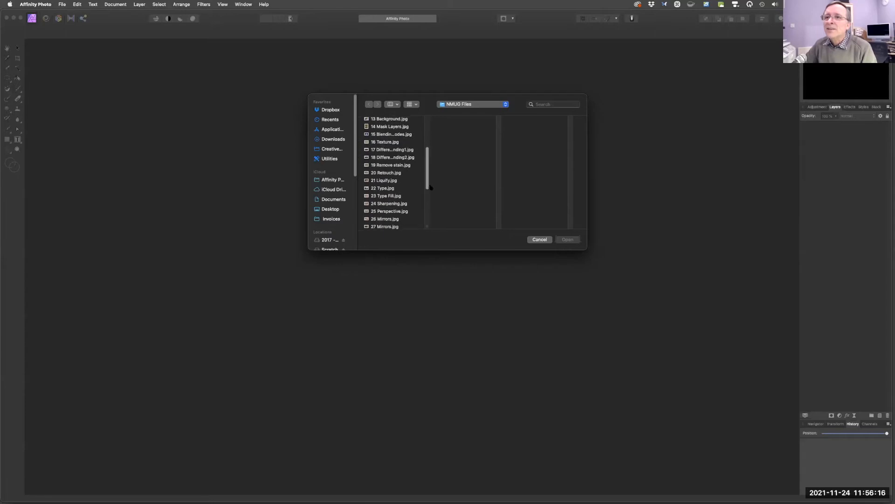
pyautogui.click(388, 173)
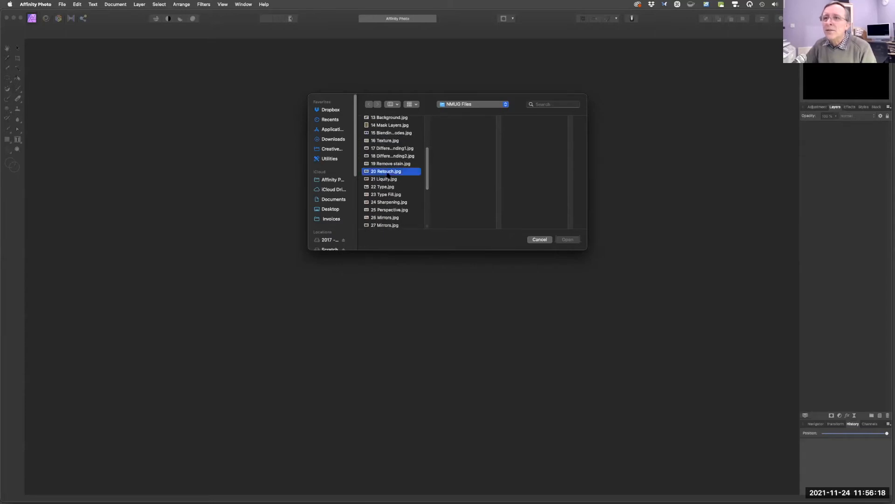
pyautogui.click(568, 240)
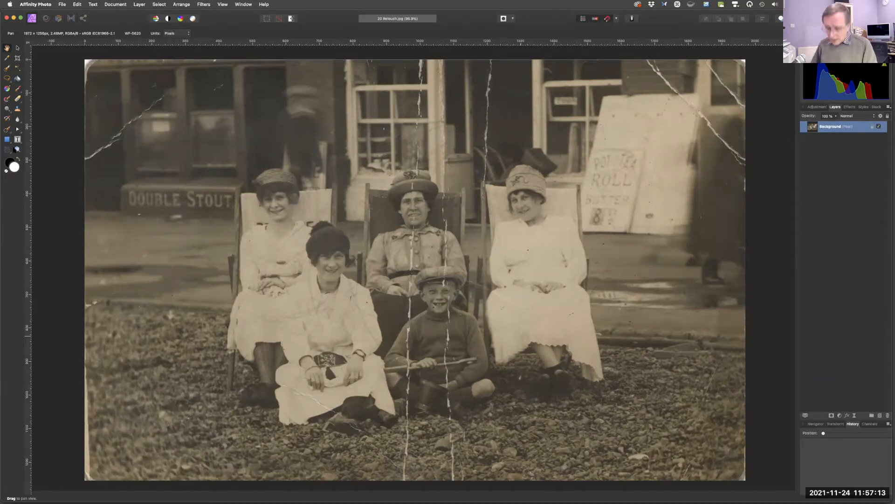
# Select the Inpainting Brush Tool from the healing tools group.
pyautogui.press('fn')
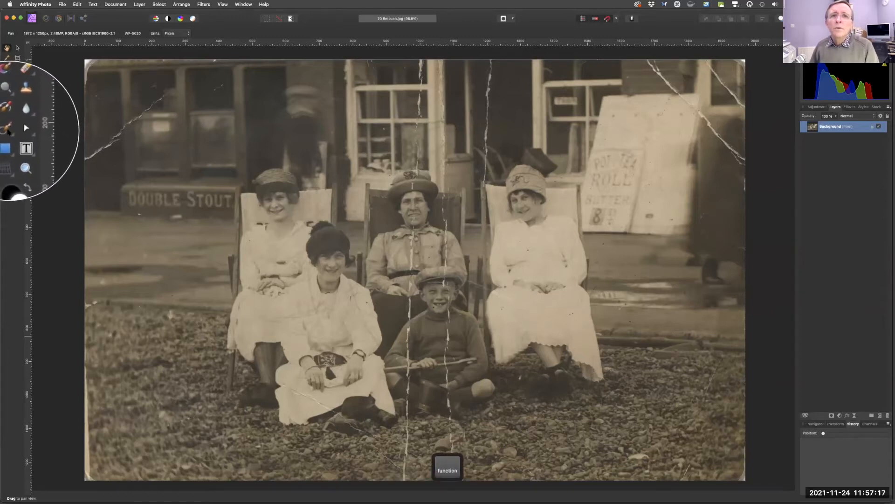
pyautogui.click(10, 130)
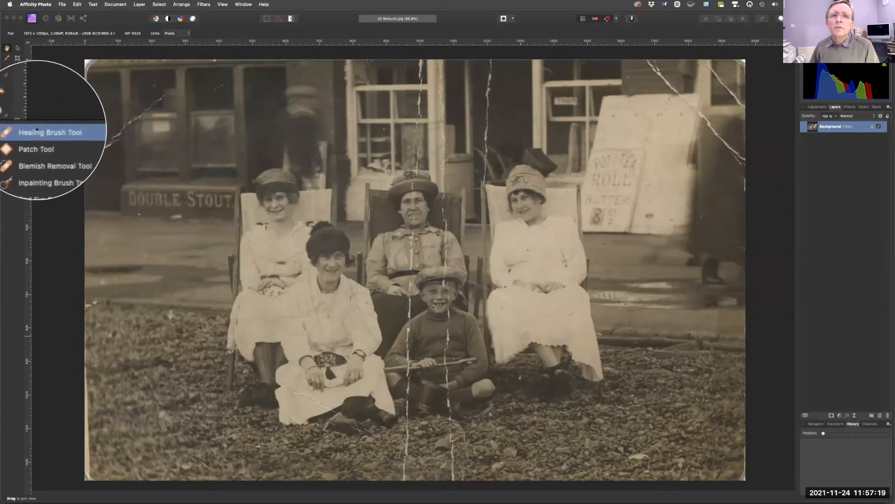
pyautogui.click(27, 132)
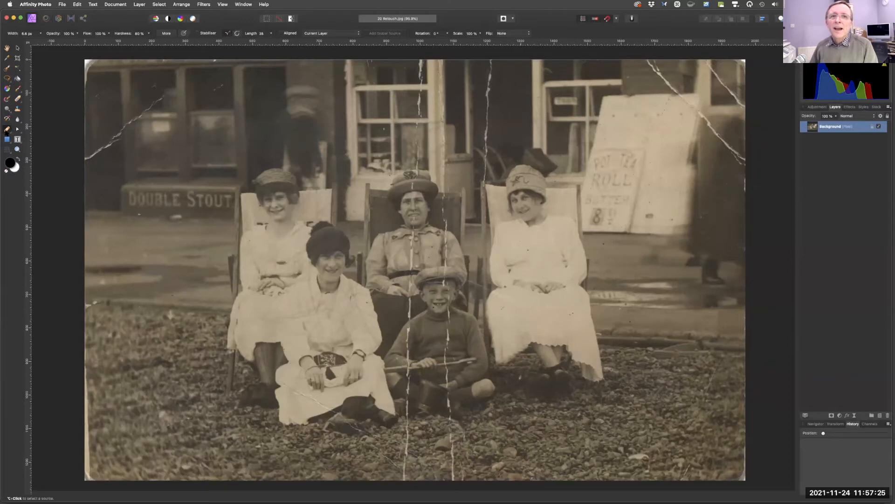
pyautogui.click(7, 130)
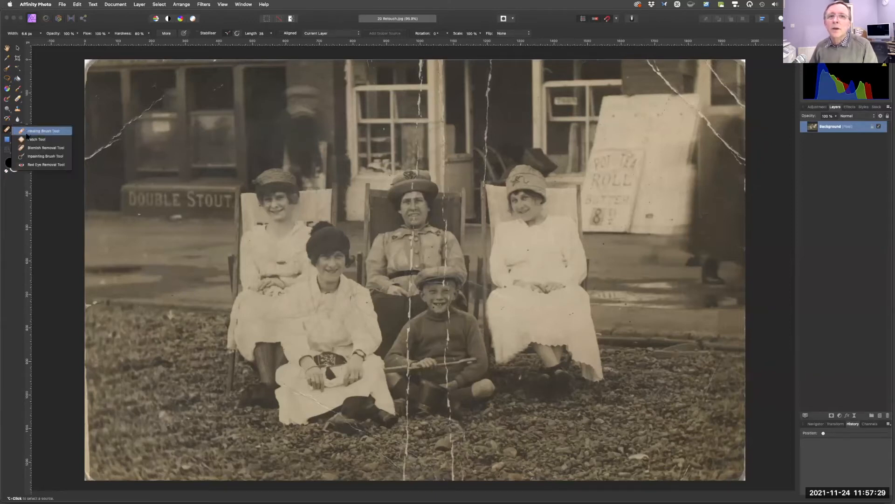
pyautogui.click(35, 157)
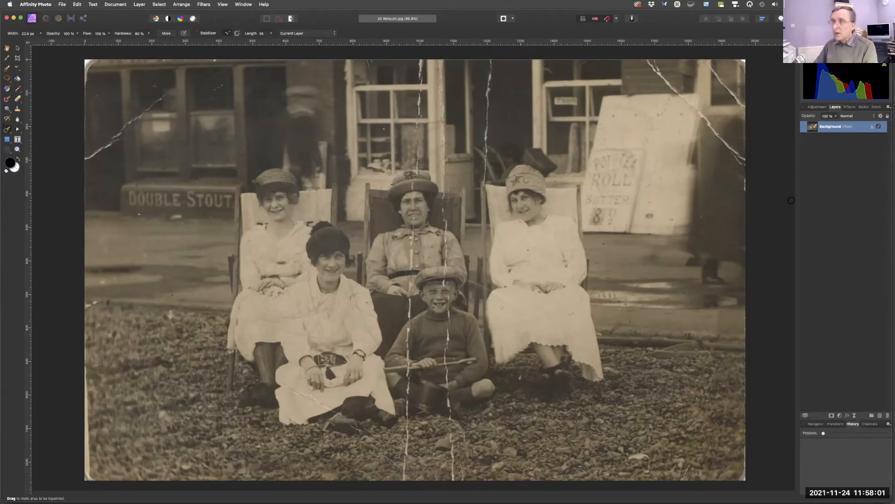
# Add a Levels adjustment, setting the black level to 13% and the white level to 82%.
pyautogui.press('fn')
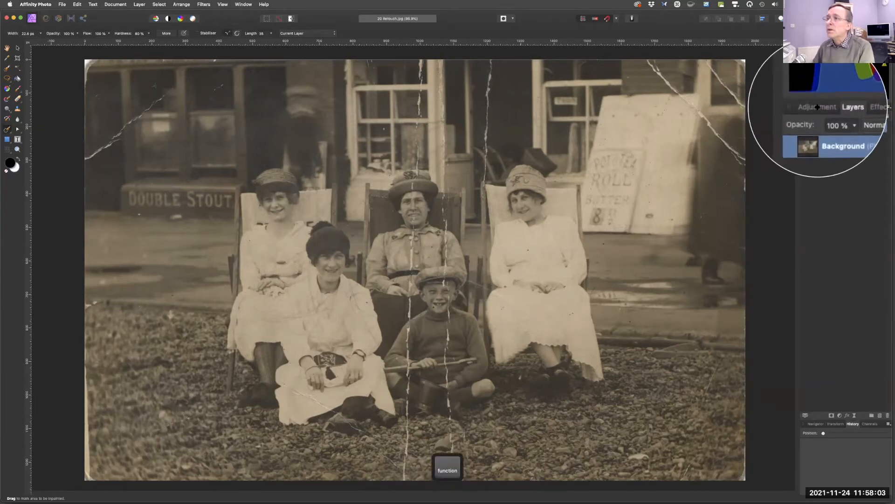
pyautogui.click(816, 106)
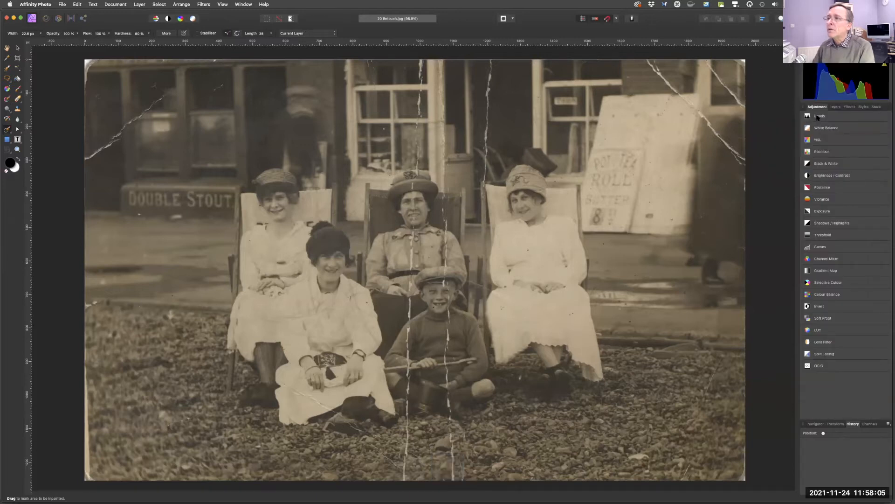
pyautogui.click(818, 117)
pyautogui.click(817, 136)
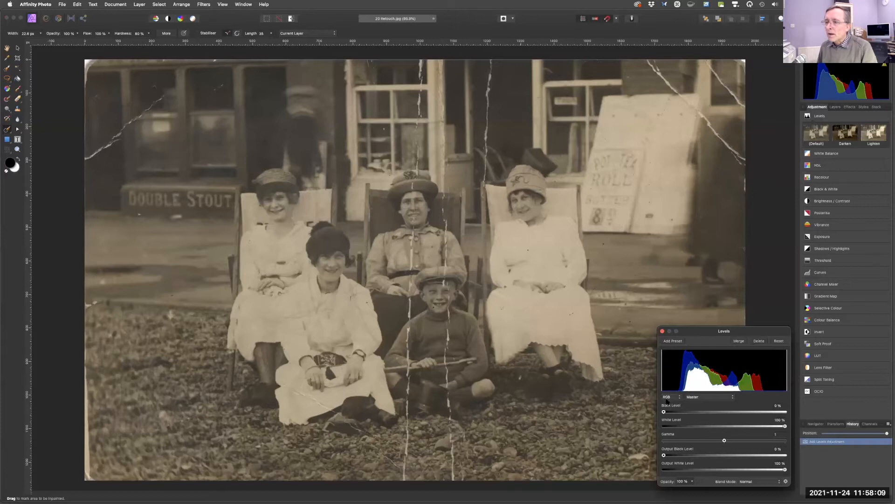
pyautogui.moveTo(664, 412); pyautogui.dragTo(680, 411)
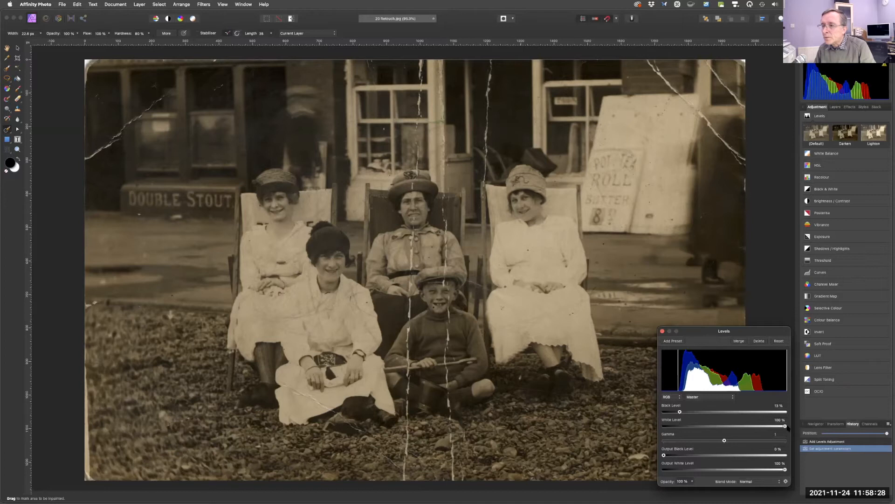
pyautogui.moveTo(785, 426); pyautogui.dragTo(763, 424)
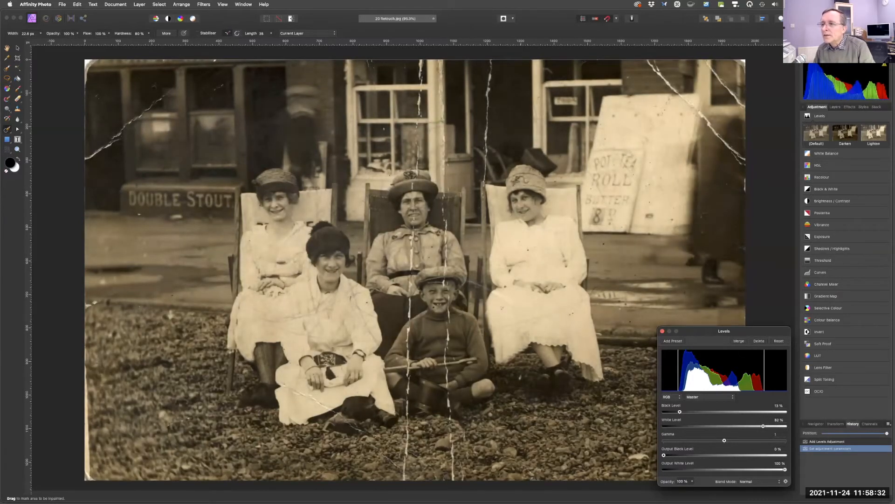
pyautogui.click(663, 331)
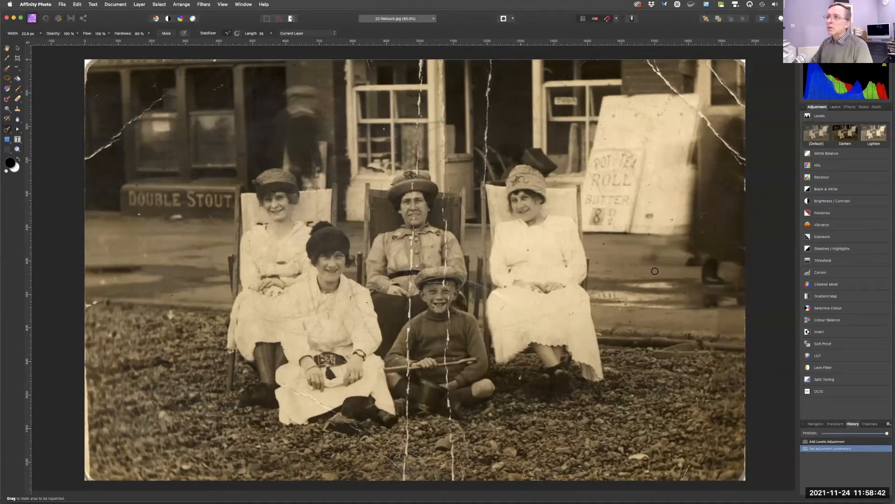
# Select the Background pixel layer instead of the Levels adjustment for retouching.
pyautogui.click(740, 63)
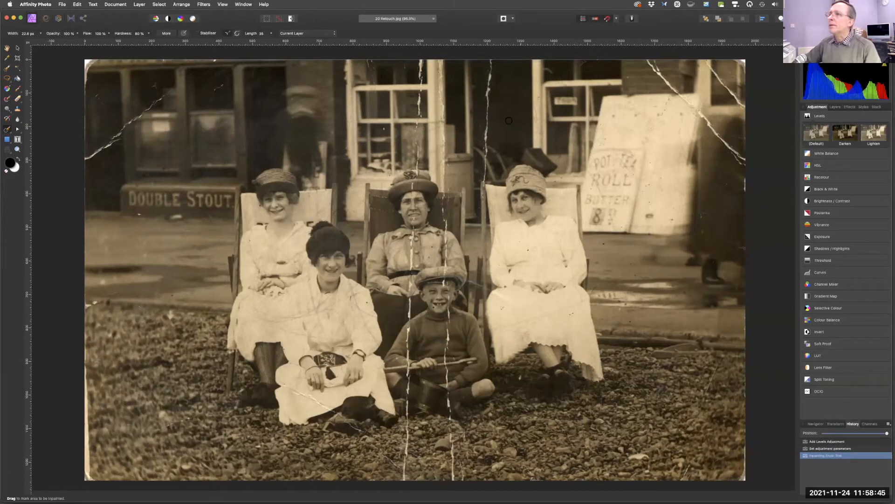
pyautogui.click(835, 107)
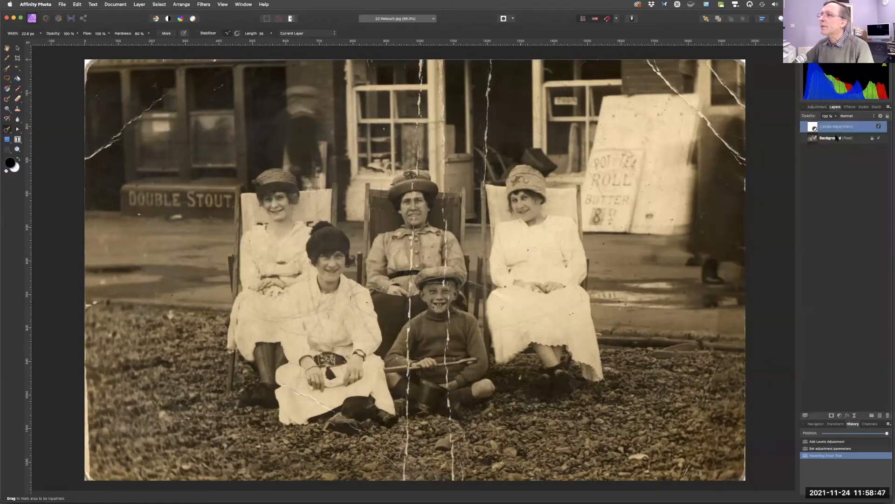
pyautogui.click(830, 139)
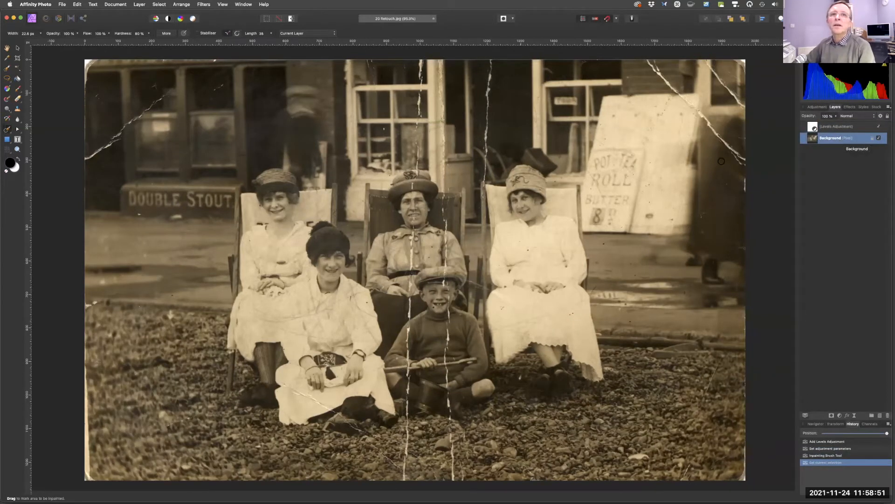
# Inpaint the torn borders and corners along the photo's top, left, right and bottom edges.
pyautogui.moveTo(740, 62); pyautogui.dragTo(739, 64)
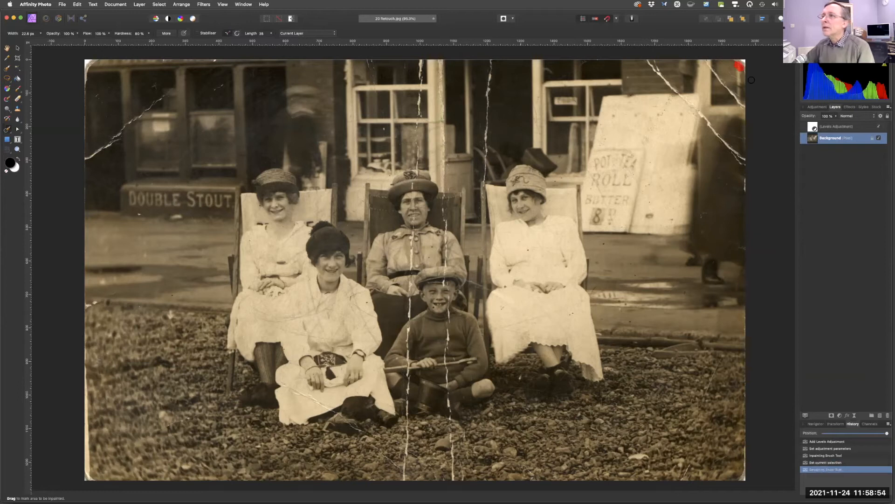
pyautogui.click(745, 187)
pyautogui.moveTo(746, 476); pyautogui.dragTo(750, 374)
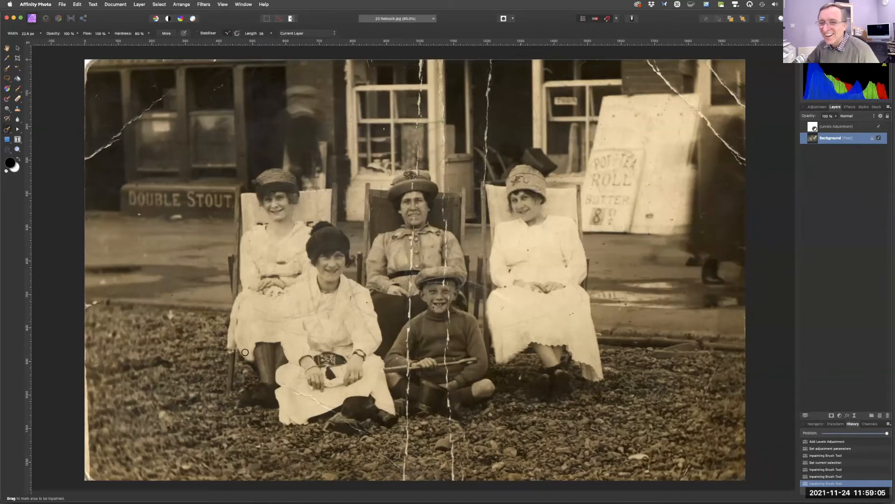
pyautogui.moveTo(87, 470)
pyautogui.mouseDown()
pyautogui.moveTo(90, 477)
pyautogui.moveTo(80, 318)
pyautogui.moveTo(96, 300)
pyautogui.mouseUp()
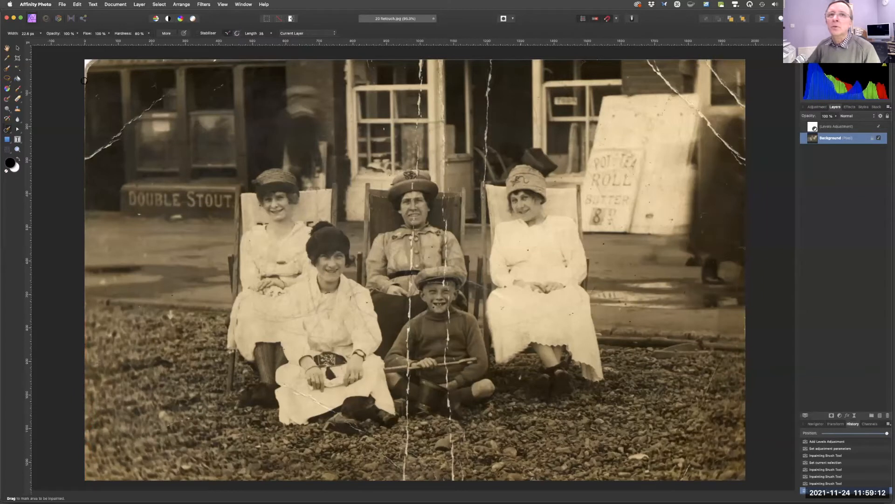
pyautogui.moveTo(84, 72)
pyautogui.mouseDown()
pyautogui.moveTo(97, 56)
pyautogui.moveTo(85, 68)
pyautogui.mouseUp()
pyautogui.moveTo(208, 60); pyautogui.dragTo(223, 58)
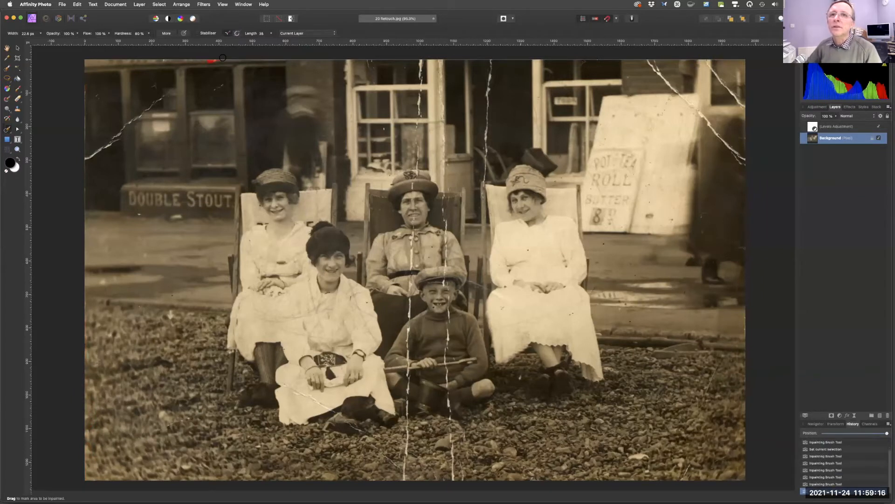
pyautogui.moveTo(83, 141); pyautogui.dragTo(84, 85)
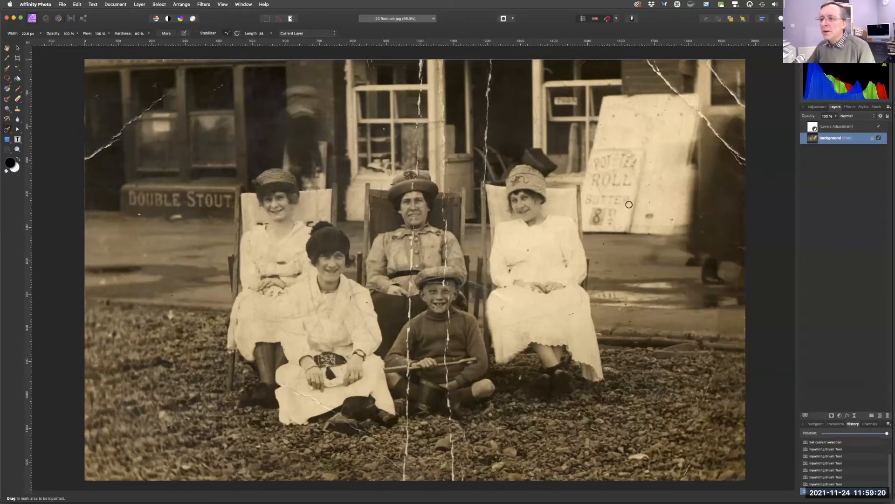
pyautogui.moveTo(630, 456); pyautogui.dragTo(693, 466)
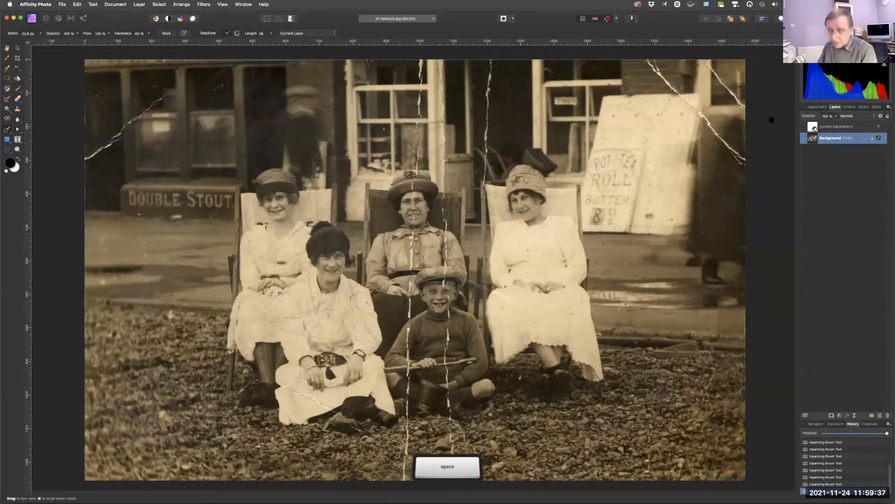
# Narrow the brush to about 16 px and inpaint the short diagonal crack at the top-right corner.
pyautogui.keyDown('super'); pyautogui.click(781, 139); pyautogui.keyUp('super')
pyautogui.moveTo(781, 138); pyautogui.dragTo(685, 208)
pyautogui.moveTo(726, 123); pyautogui.dragTo(677, 201)
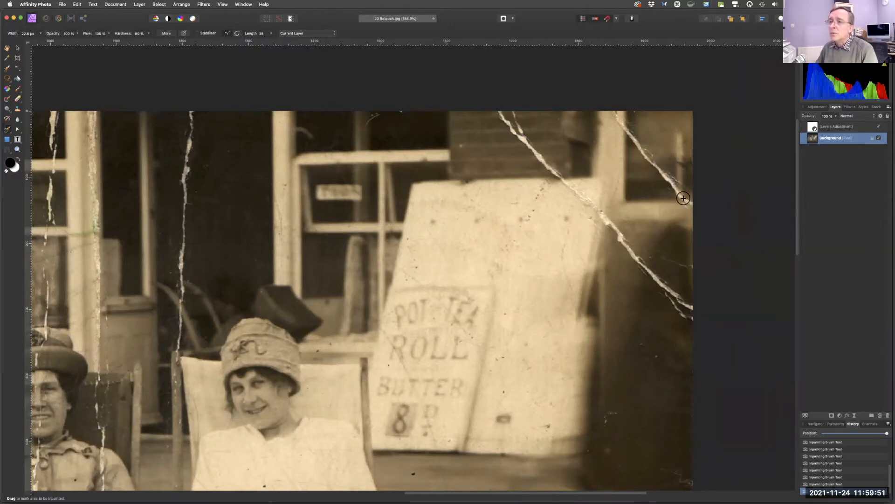
pyautogui.press('[')
pyautogui.press('[')
pyautogui.press('[')
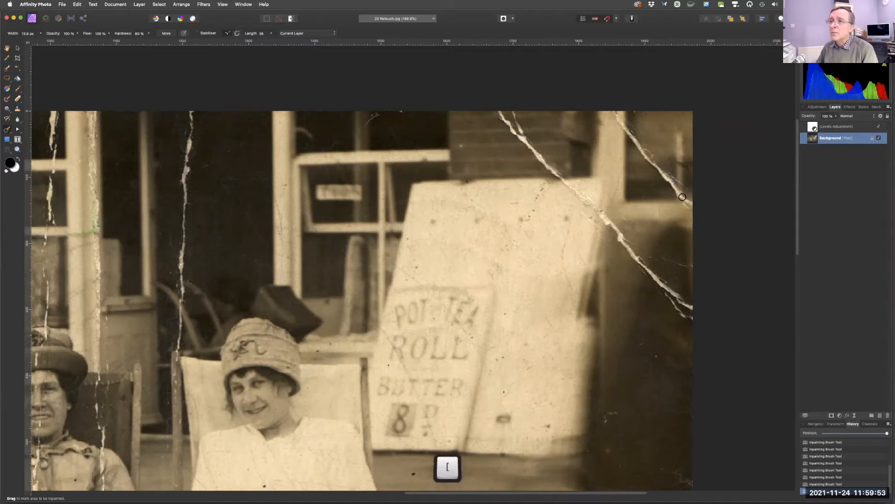
pyautogui.press(']')
pyautogui.press(']')
pyautogui.press(']')
pyautogui.press(']')
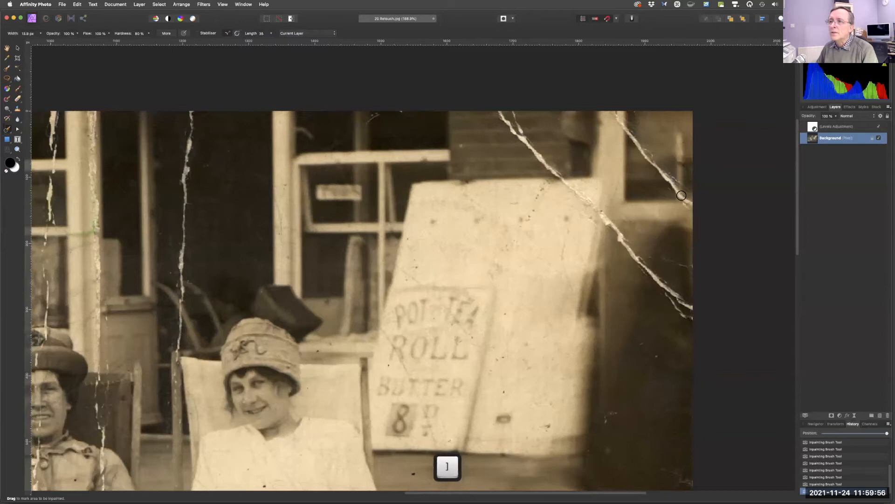
# Inpaint the long diagonal crack running down across the top-right building front.
pyautogui.press(']')
pyautogui.moveTo(689, 203); pyautogui.dragTo(612, 112)
pyautogui.press('[')
pyautogui.press('[')
pyautogui.press('[')
pyautogui.press(']')
pyautogui.press(']')
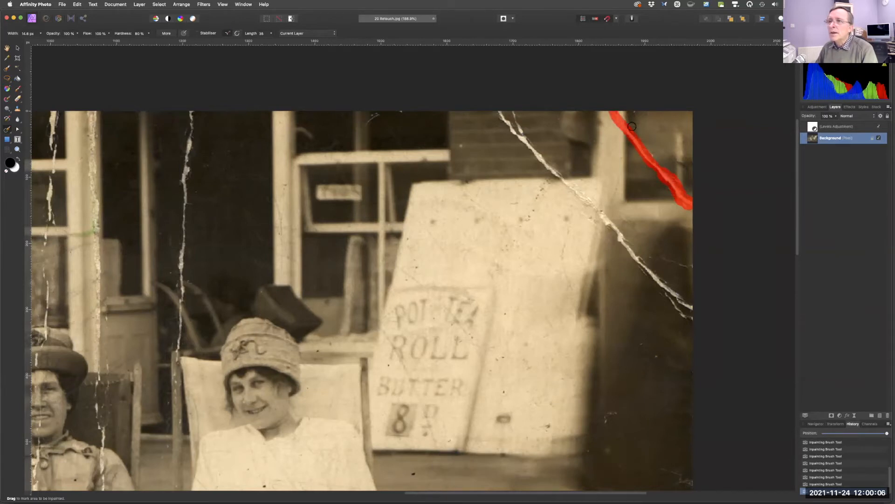
pyautogui.moveTo(522, 131); pyautogui.dragTo(510, 113)
pyautogui.moveTo(691, 318)
pyautogui.mouseDown()
pyautogui.moveTo(670, 297)
pyautogui.moveTo(692, 309)
pyautogui.moveTo(506, 122)
pyautogui.moveTo(498, 105)
pyautogui.moveTo(511, 103)
pyautogui.mouseUp()
pyautogui.press(']')
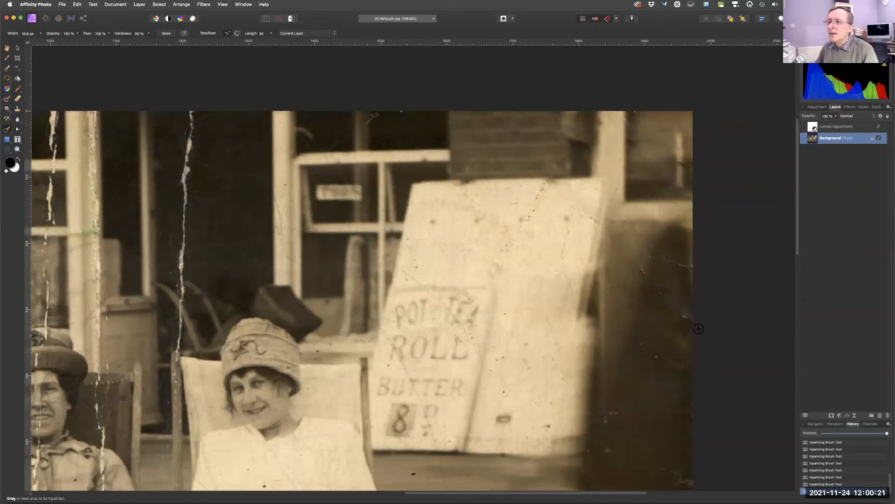
pyautogui.press('space')
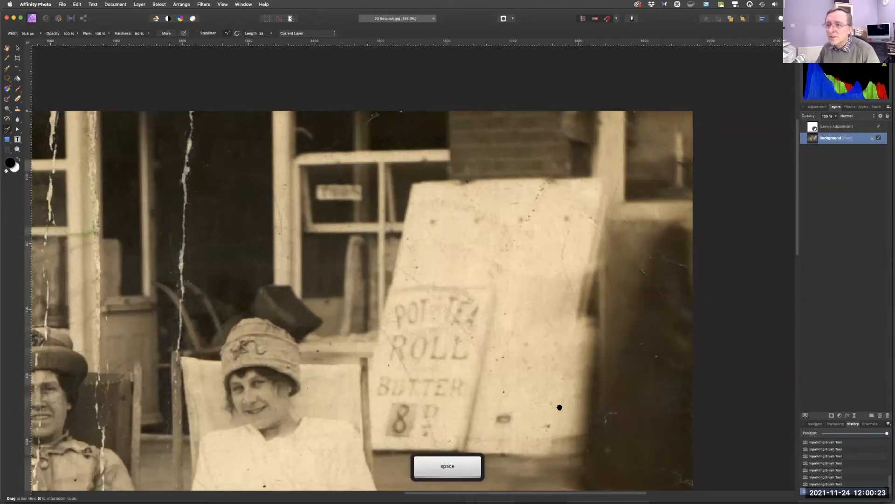
# Narrow the brush to about 9 px and inpaint the thin diagonal crack in the gravel at the photo's lower right.
pyautogui.moveTo(559, 408); pyautogui.dragTo(565, 352)
pyautogui.moveTo(627, 153); pyautogui.dragTo(643, 112)
pyautogui.moveTo(605, 363); pyautogui.dragTo(653, 242)
pyautogui.moveTo(601, 339); pyautogui.dragTo(574, 141)
pyautogui.moveTo(674, 342); pyautogui.dragTo(665, 297)
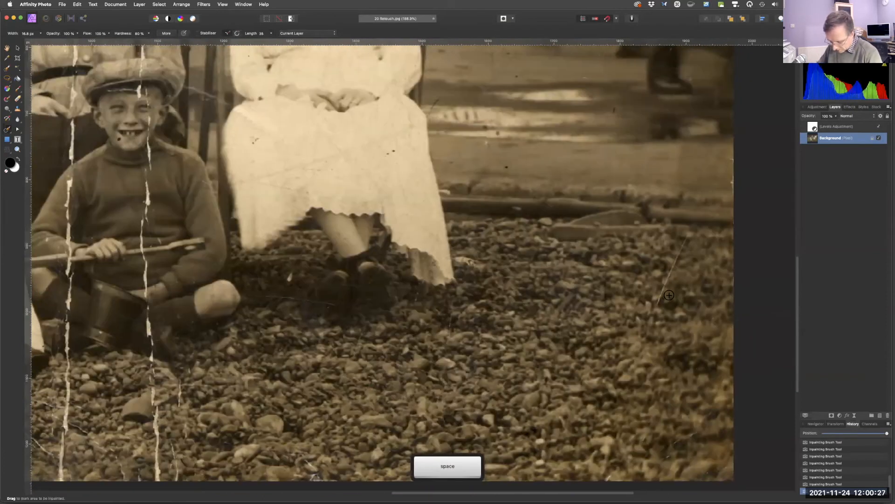
pyautogui.press('[')
pyautogui.press('[')
pyautogui.press('[')
pyautogui.press('[')
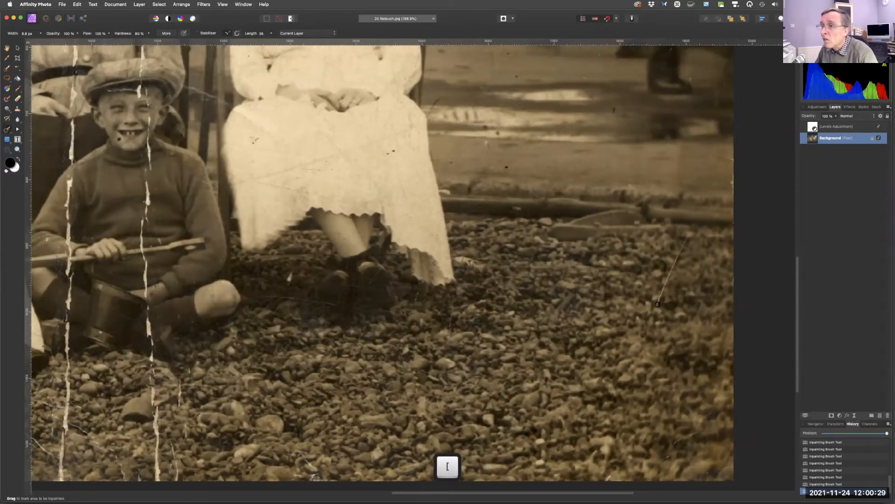
pyautogui.moveTo(664, 280); pyautogui.dragTo(670, 267)
pyautogui.moveTo(692, 227); pyautogui.dragTo(654, 214)
# Inpaint a blemish at the bottom-right edge and the lower section of the vertical crack beside the boy's drum.
pyautogui.press('space')
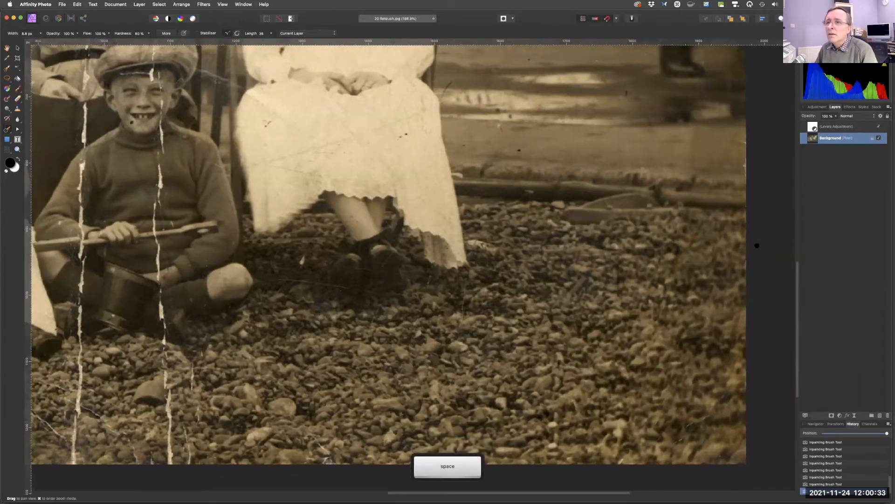
pyautogui.moveTo(648, 320); pyautogui.dragTo(710, 270)
pyautogui.moveTo(252, 414)
pyautogui.mouseDown()
pyautogui.moveTo(551, 366)
pyautogui.moveTo(584, 379)
pyautogui.moveTo(586, 282)
pyautogui.mouseUp()
pyautogui.press('[')
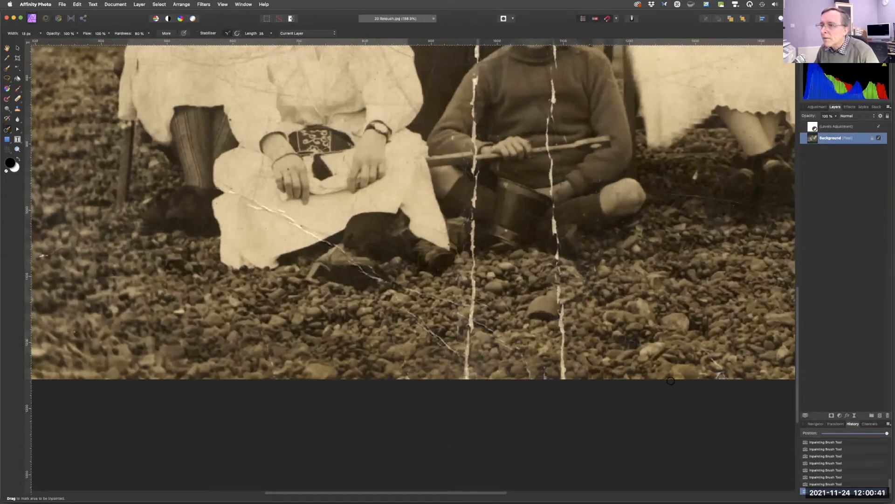
pyautogui.moveTo(707, 360); pyautogui.dragTo(721, 384)
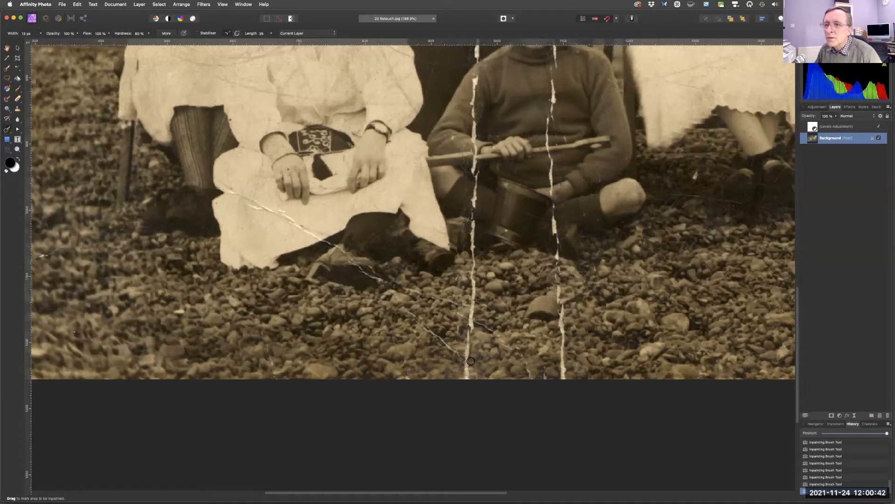
pyautogui.moveTo(478, 321)
pyautogui.mouseDown()
pyautogui.moveTo(523, 356)
pyautogui.moveTo(546, 398)
pyautogui.moveTo(546, 385)
pyautogui.moveTo(563, 375)
pyautogui.moveTo(554, 201)
pyautogui.mouseUp()
# Narrow the brush to about 6 px, try a short inpaint stroke on the crack, and undo two strokes.
pyautogui.press('[')
pyautogui.press('[')
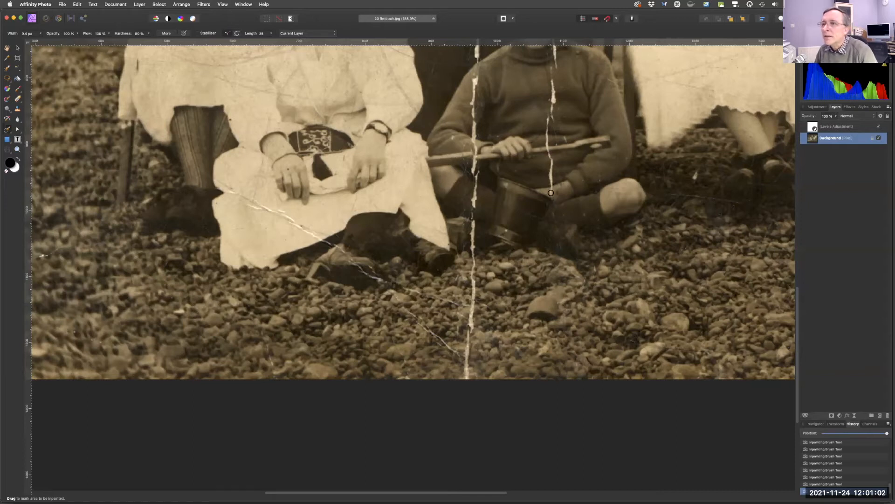
pyautogui.moveTo(551, 183); pyautogui.dragTo(551, 170)
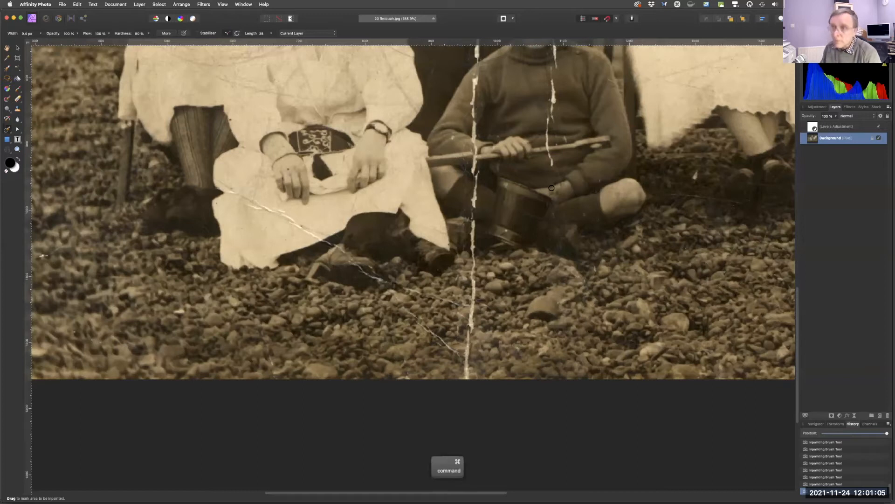
pyautogui.press('super+z')
pyautogui.press('super+z')
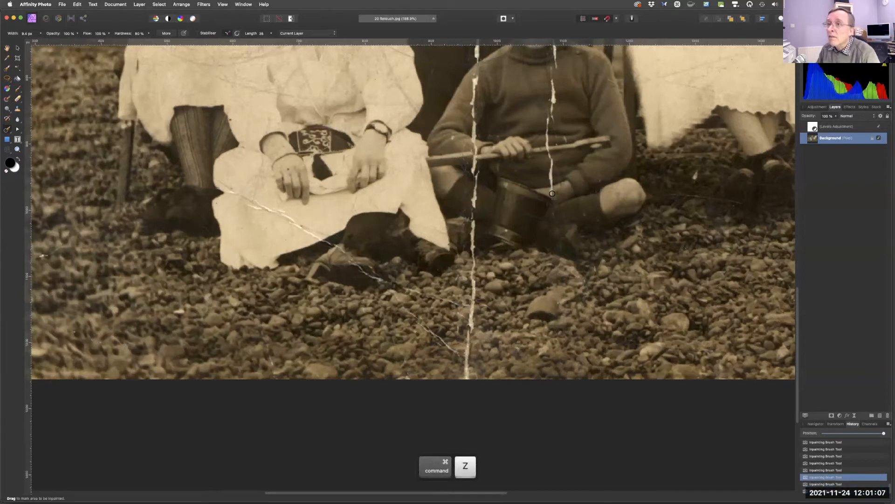
# Inpaint the upper part of the vertical crack running up through the boy's hand and sweater.
pyautogui.moveTo(551, 195); pyautogui.dragTo(551, 189)
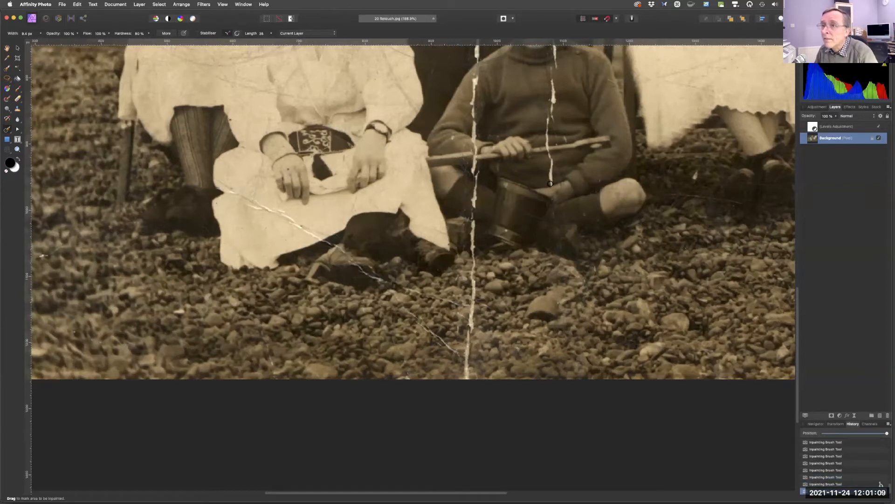
pyautogui.moveTo(550, 157); pyautogui.dragTo(550, 93)
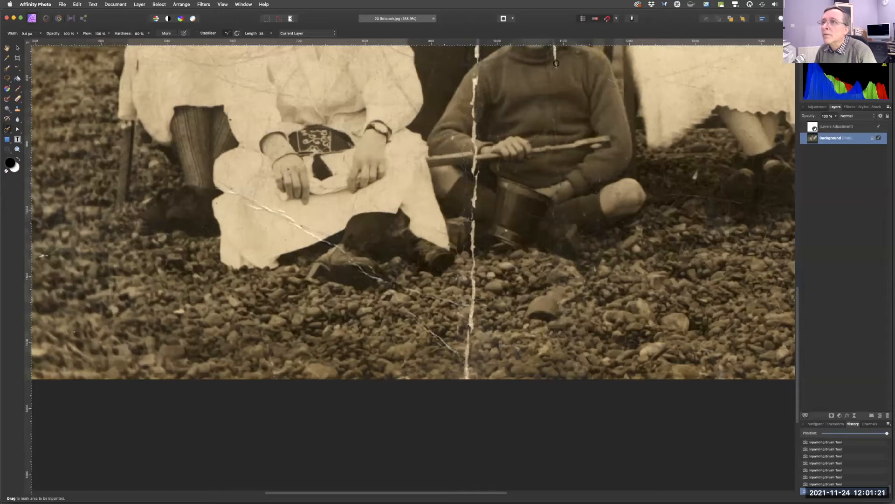
pyautogui.moveTo(550, 55); pyautogui.dragTo(551, 57)
# Inpaint the second vertical crack left of the boy from the gravel up past his arm, with brushes of about 11 and 9 px.
pyautogui.moveTo(469, 374); pyautogui.dragTo(466, 373)
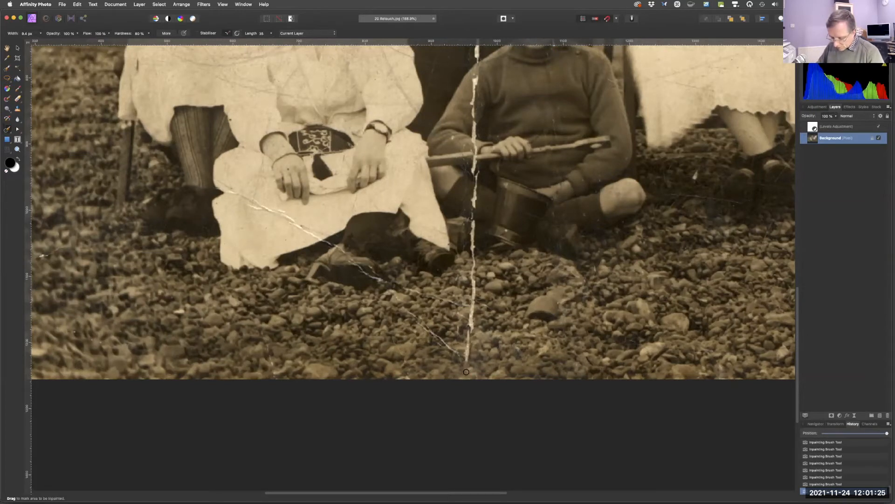
pyautogui.press(']')
pyautogui.moveTo(468, 360); pyautogui.dragTo(472, 223)
pyautogui.press('[')
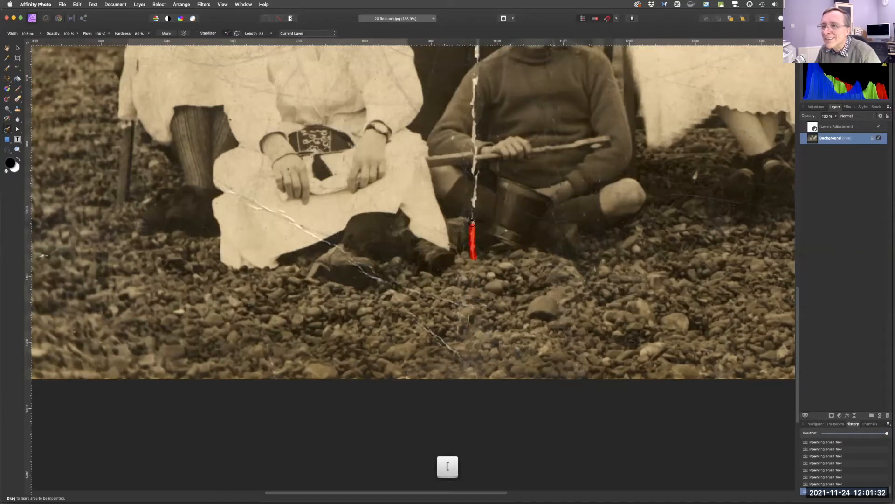
pyautogui.moveTo(466, 186); pyautogui.dragTo(472, 167)
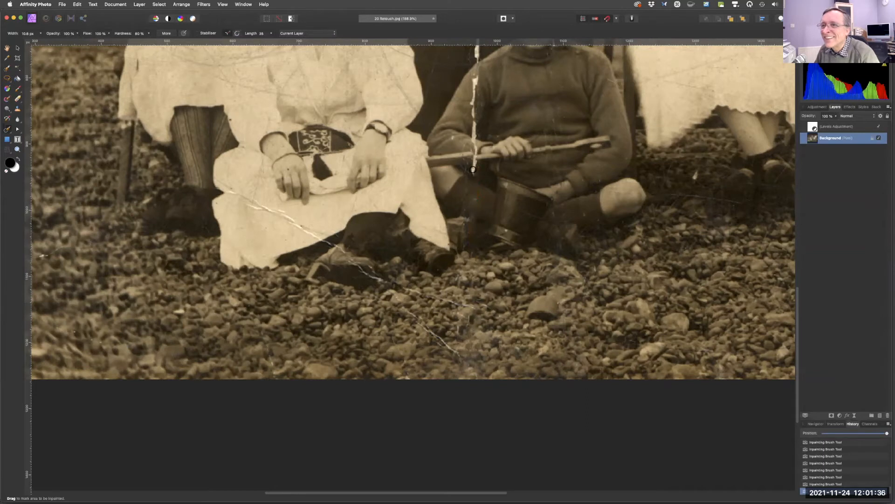
pyautogui.press('[')
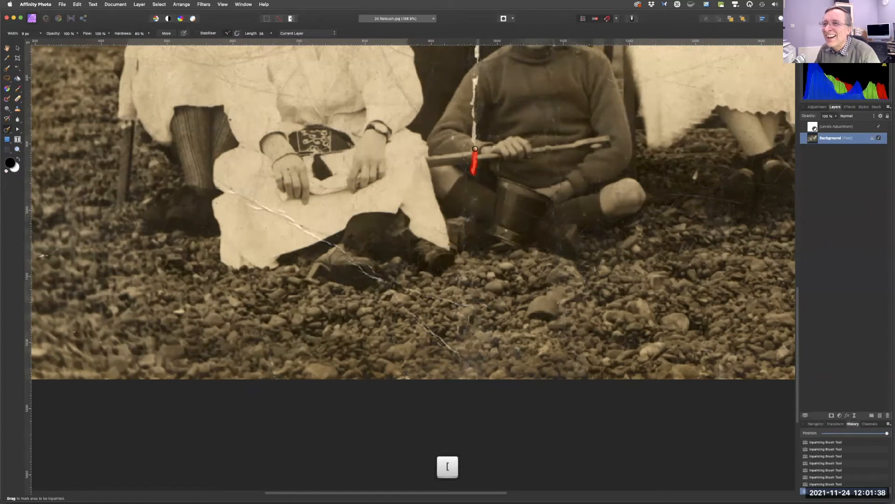
pyautogui.moveTo(475, 146); pyautogui.dragTo(476, 145)
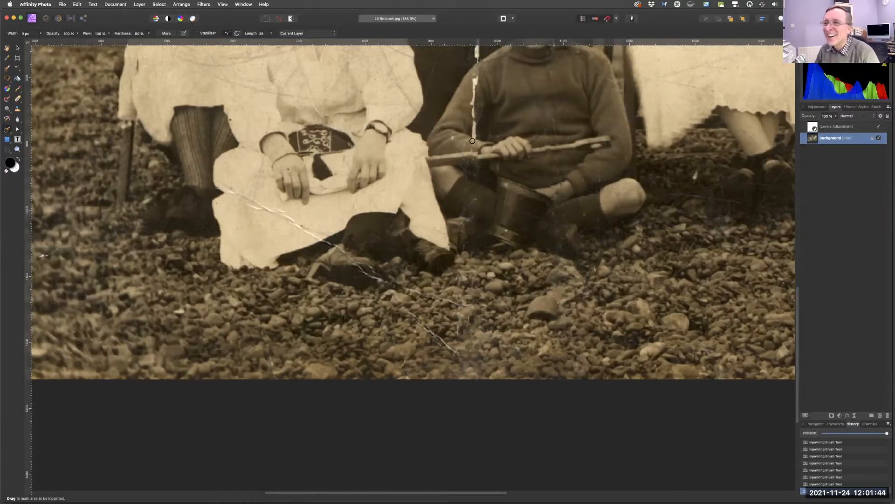
pyautogui.moveTo(473, 142); pyautogui.dragTo(474, 75)
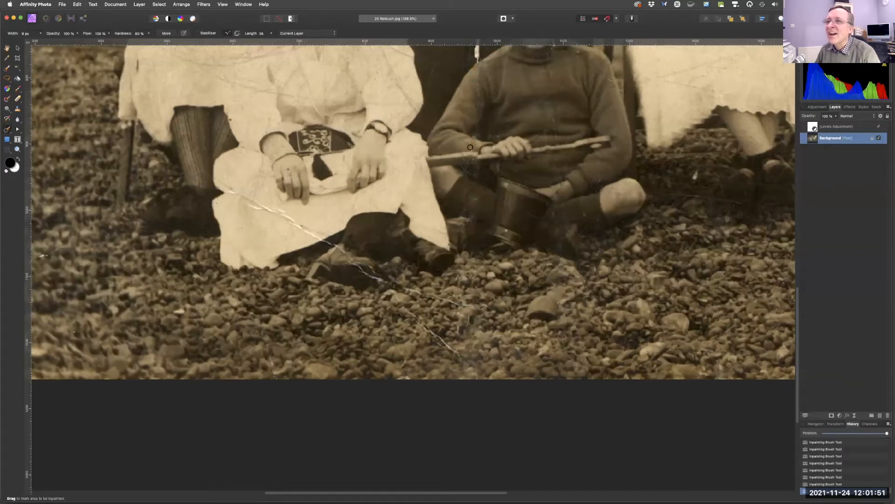
# Inpaint small spots on the dress of the seated woman at the right.
pyautogui.press('space')
pyautogui.moveTo(541, 82); pyautogui.dragTo(551, 247)
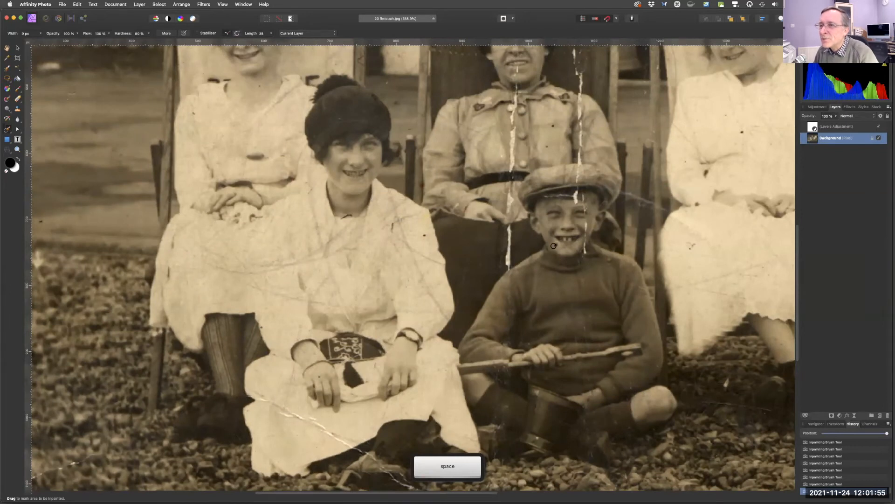
pyautogui.moveTo(689, 250); pyautogui.dragTo(697, 238)
pyautogui.moveTo(704, 172); pyautogui.dragTo(707, 177)
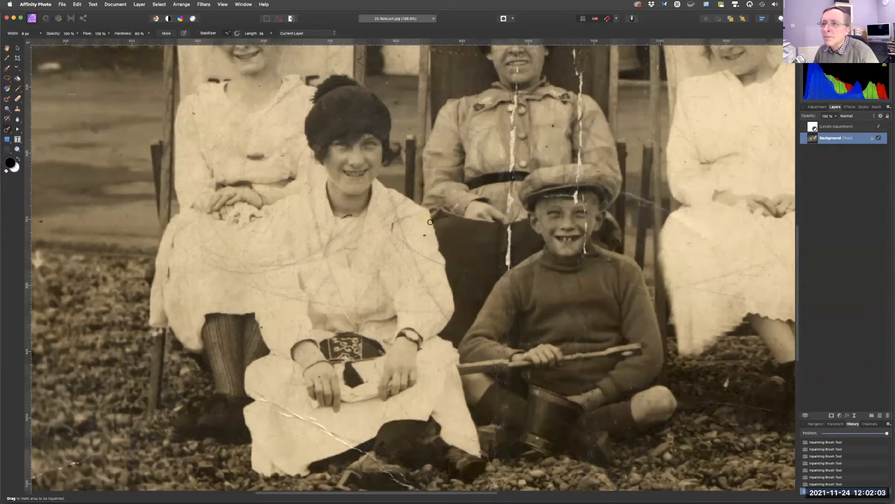
# Zoom in on the boy and inpaint the cracks across his face and cap with a brush of about 6 px.
pyautogui.press('super+space')
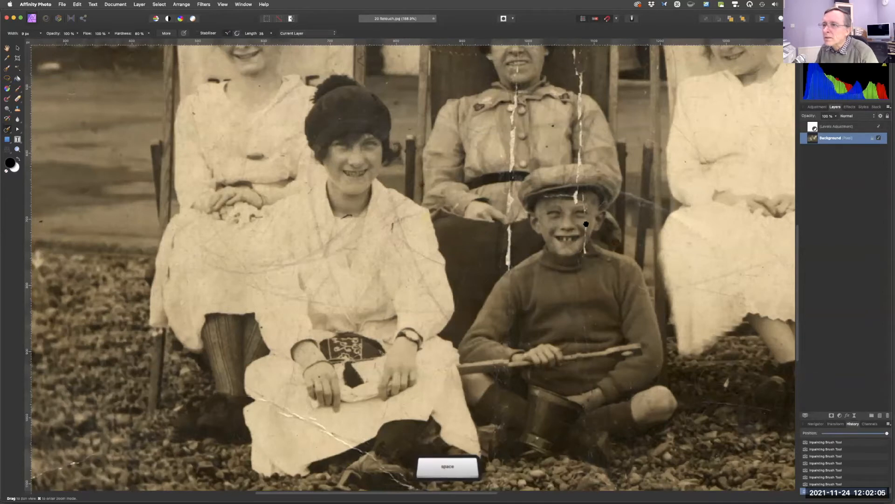
pyautogui.moveTo(597, 230); pyautogui.dragTo(667, 230)
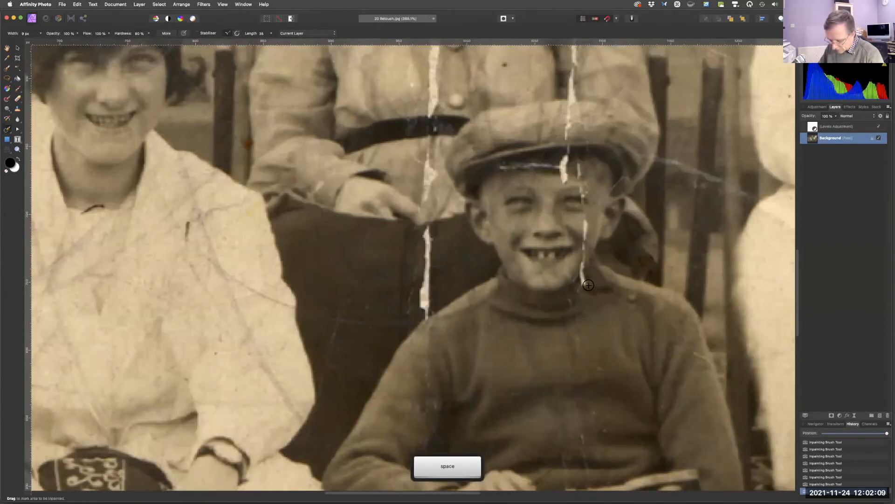
pyautogui.press('[')
pyautogui.press('[')
pyautogui.moveTo(585, 281); pyautogui.dragTo(584, 220)
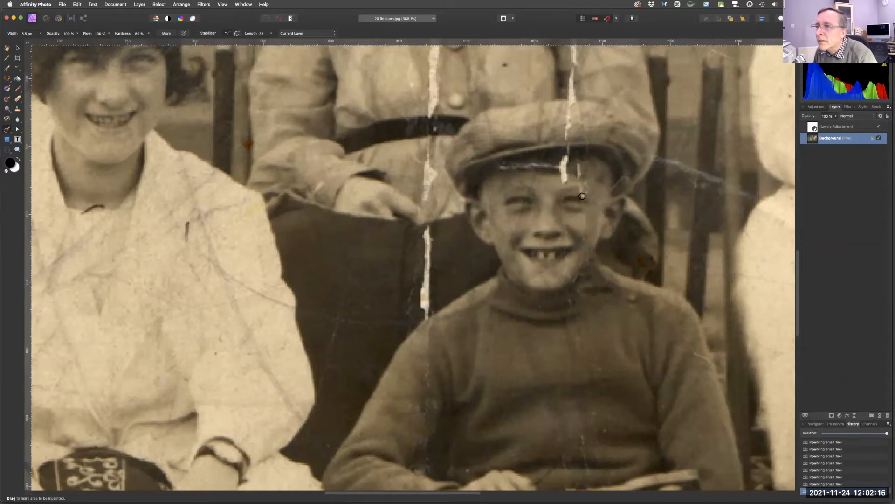
pyautogui.moveTo(578, 184)
pyautogui.mouseDown()
pyautogui.moveTo(577, 165)
pyautogui.moveTo(563, 176)
pyautogui.moveTo(565, 154)
pyautogui.mouseUp()
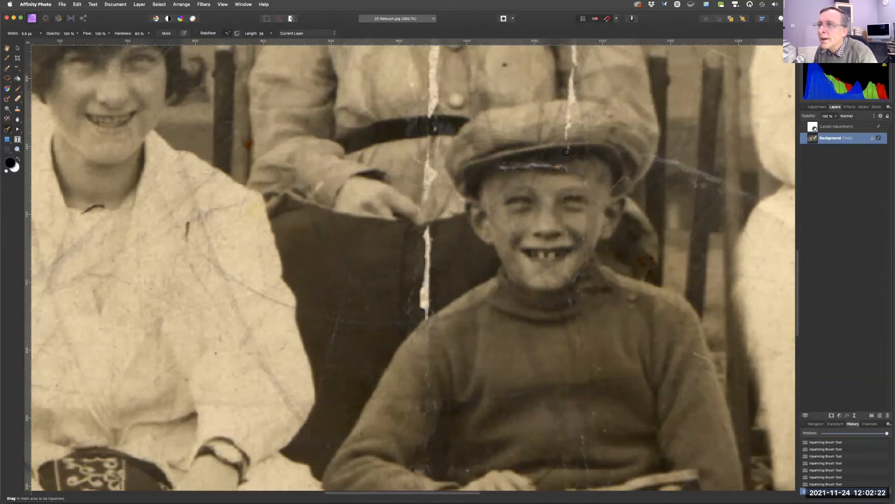
pyautogui.moveTo(500, 166)
pyautogui.mouseDown()
pyautogui.moveTo(566, 165)
pyautogui.moveTo(584, 169)
pyautogui.moveTo(594, 190)
pyautogui.mouseUp()
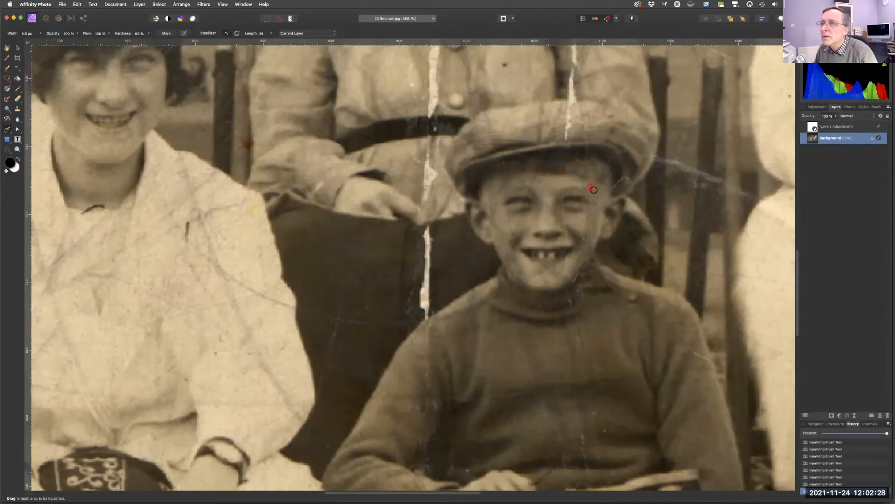
pyautogui.moveTo(566, 137)
pyautogui.mouseDown()
pyautogui.moveTo(576, 104)
pyautogui.moveTo(589, 133)
pyautogui.mouseUp()
pyautogui.moveTo(571, 97); pyautogui.dragTo(571, 57)
# Inpaint the crack running down the middle woman's blouse beside her arm.
pyautogui.press('space')
pyautogui.moveTo(600, 225)
pyautogui.mouseDown()
pyautogui.moveTo(606, 320)
pyautogui.moveTo(641, 440)
pyautogui.mouseUp()
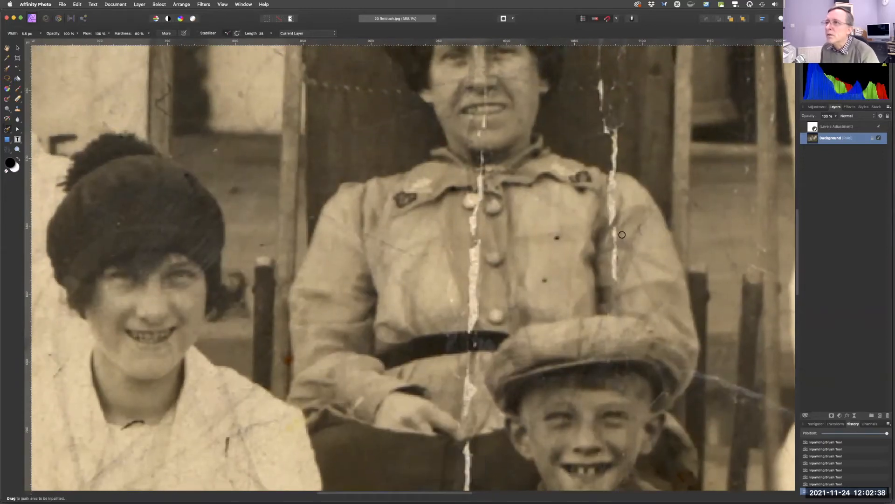
pyautogui.moveTo(615, 277)
pyautogui.mouseDown()
pyautogui.moveTo(615, 130)
pyautogui.moveTo(601, 78)
pyautogui.mouseUp()
pyautogui.moveTo(611, 129)
pyautogui.mouseDown()
pyautogui.moveTo(615, 85)
pyautogui.moveTo(595, 89)
pyautogui.moveTo(632, 202)
pyautogui.moveTo(635, 153)
pyautogui.moveTo(654, 110)
pyautogui.moveTo(646, 78)
pyautogui.mouseUp()
# Inpaint the marks and crack across the middle woman's forehead and face with a brush of about 5 px.
pyautogui.press('space')
pyautogui.moveTo(510, 119); pyautogui.dragTo(511, 95)
pyautogui.press('space')
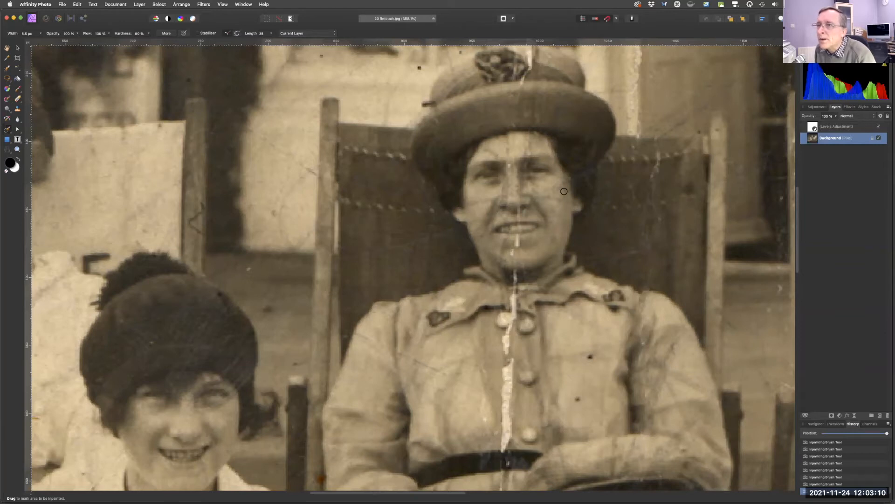
pyautogui.moveTo(524, 151)
pyautogui.mouseDown()
pyautogui.moveTo(522, 136)
pyautogui.moveTo(526, 152)
pyautogui.mouseUp()
pyautogui.press('[')
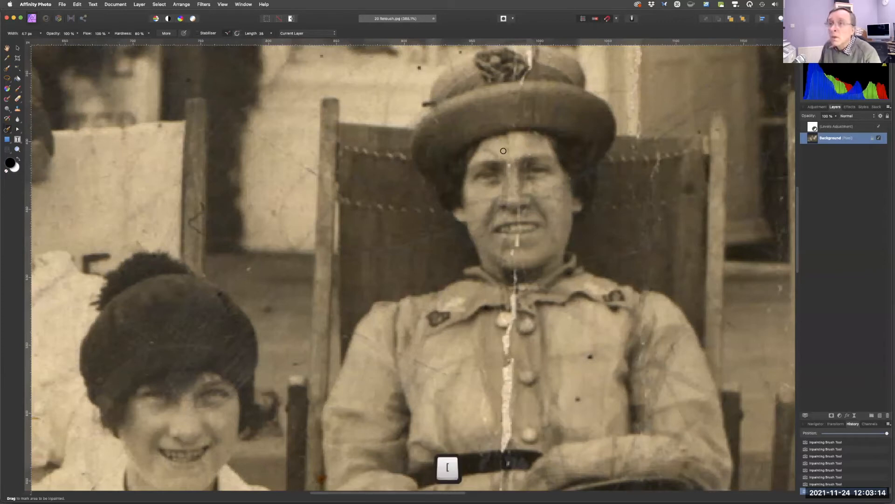
pyautogui.moveTo(484, 150); pyautogui.dragTo(509, 166)
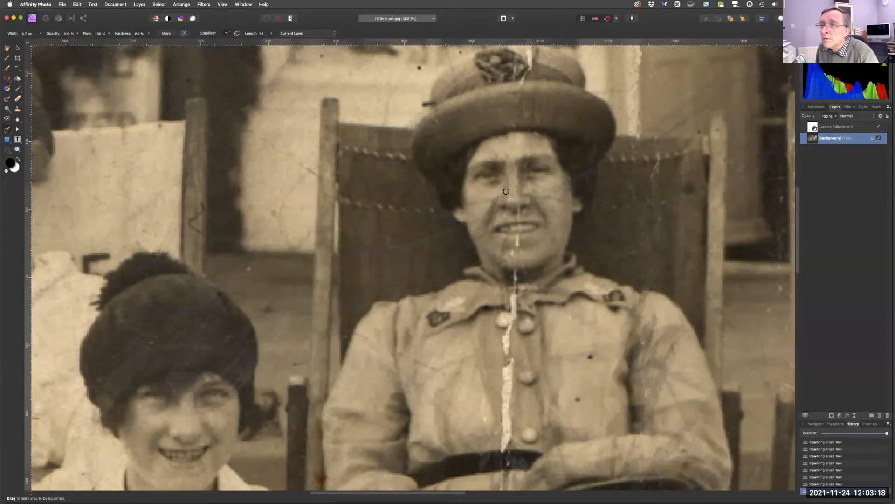
pyautogui.moveTo(518, 218); pyautogui.dragTo(512, 252)
pyautogui.moveTo(525, 214)
pyautogui.mouseDown()
pyautogui.moveTo(555, 198)
pyautogui.moveTo(540, 201)
pyautogui.mouseUp()
pyautogui.moveTo(475, 203); pyautogui.dragTo(484, 205)
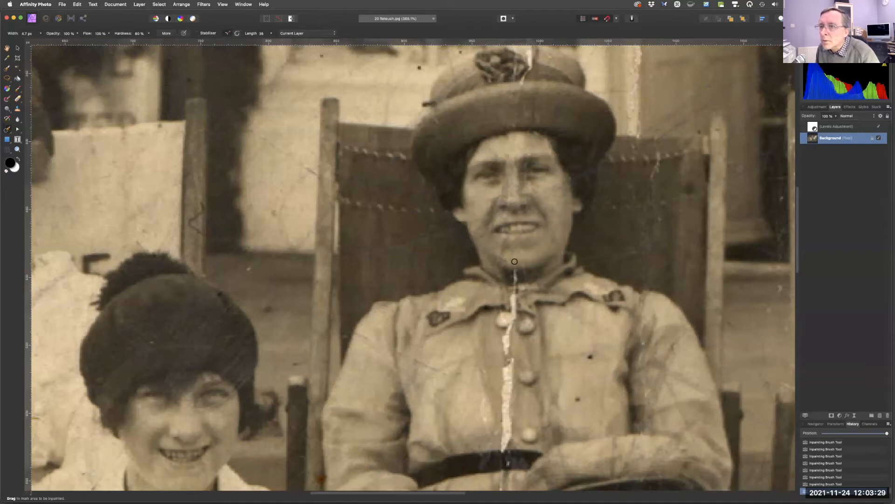
# Enlarge the brush to about 16 px and inpaint the wide tear down the middle woman's blouse below her collar.
pyautogui.moveTo(515, 278)
pyautogui.mouseDown()
pyautogui.moveTo(504, 351)
pyautogui.moveTo(527, 313)
pyautogui.moveTo(542, 197)
pyautogui.moveTo(536, 183)
pyautogui.moveTo(566, 160)
pyautogui.mouseUp()
pyautogui.press('space')
pyautogui.press(']')
pyautogui.press(']')
pyautogui.press(']')
pyautogui.press(']')
pyautogui.press(']')
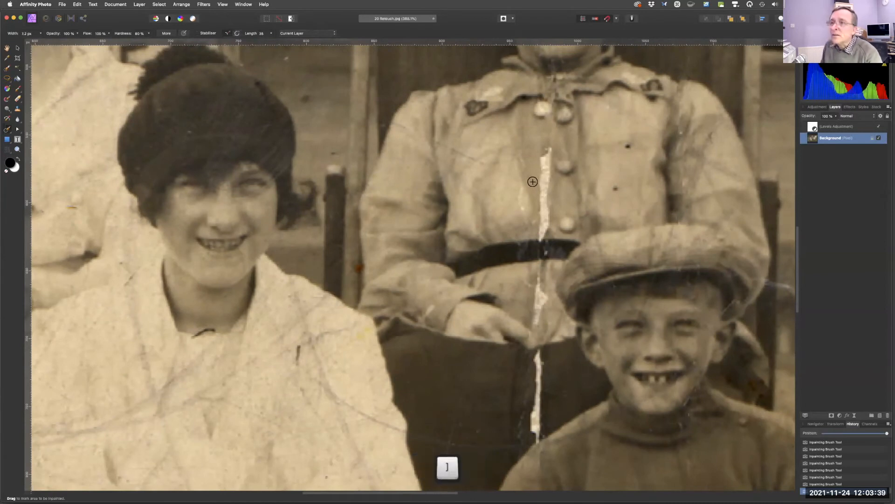
pyautogui.press(']')
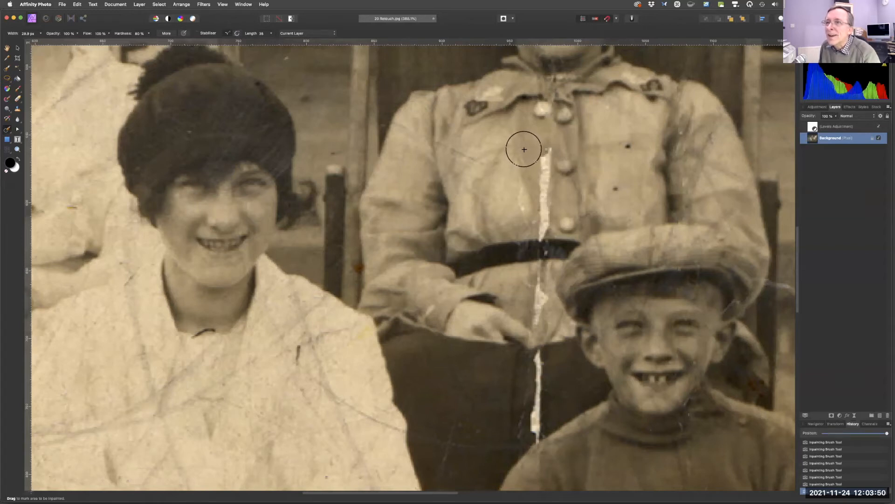
pyautogui.press('[')
pyautogui.press('[')
pyautogui.press('[')
pyautogui.press('[')
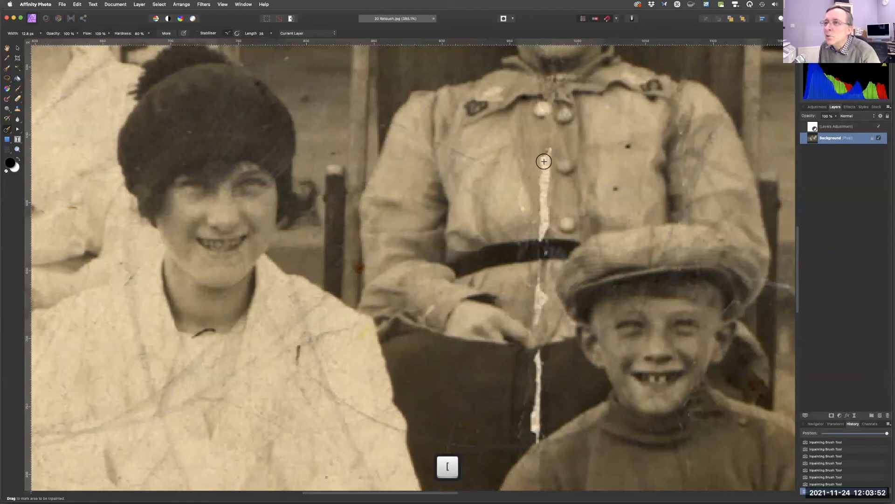
pyautogui.press('[')
pyautogui.press(']')
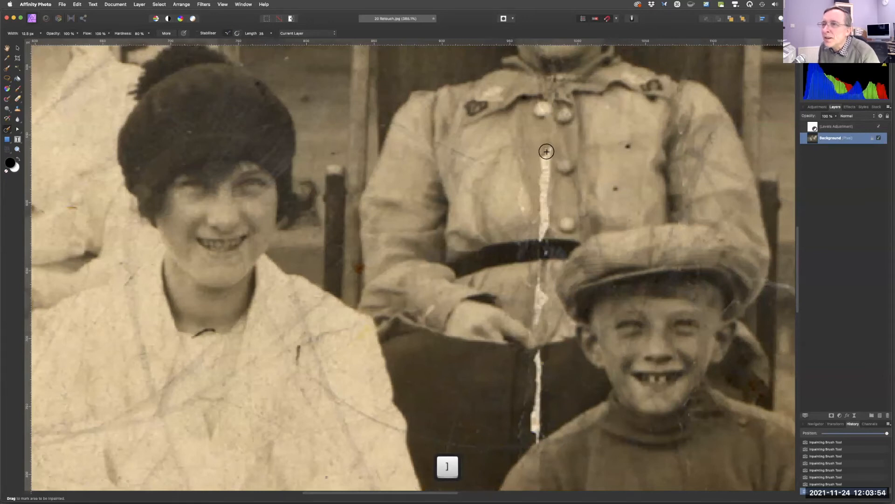
pyautogui.moveTo(545, 152); pyautogui.dragTo(540, 235)
# Narrow the brush to about 9 px and inpaint the tear continuing past her belt down the chair.
pyautogui.press('[')
pyautogui.press('[')
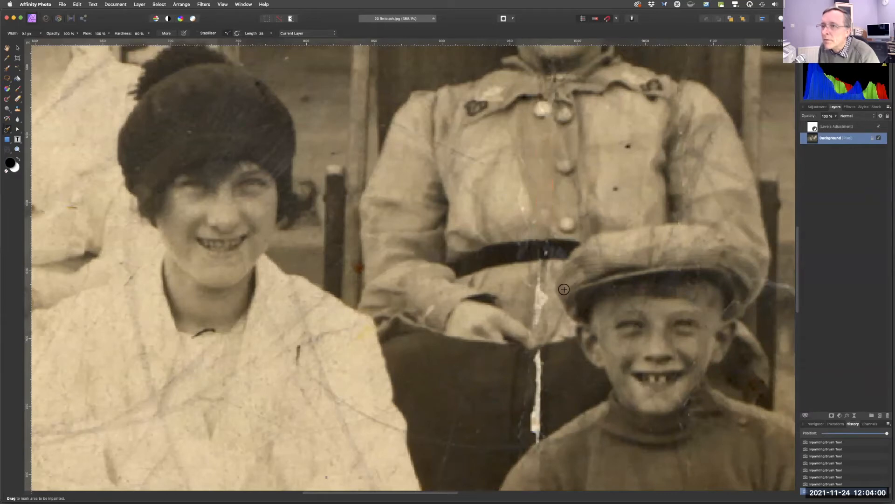
pyautogui.moveTo(539, 266)
pyautogui.mouseDown()
pyautogui.moveTo(545, 300)
pyautogui.moveTo(539, 331)
pyautogui.mouseUp()
pyautogui.moveTo(539, 353); pyautogui.dragTo(537, 449)
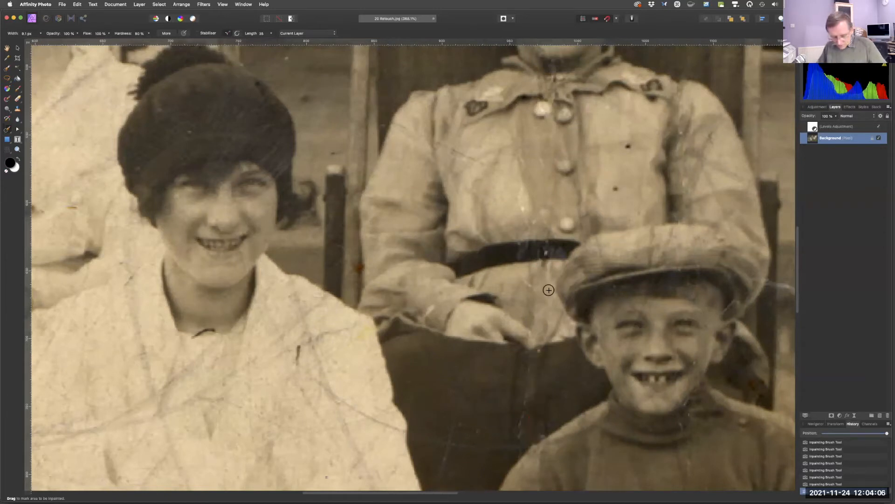
pyautogui.press('super+0')
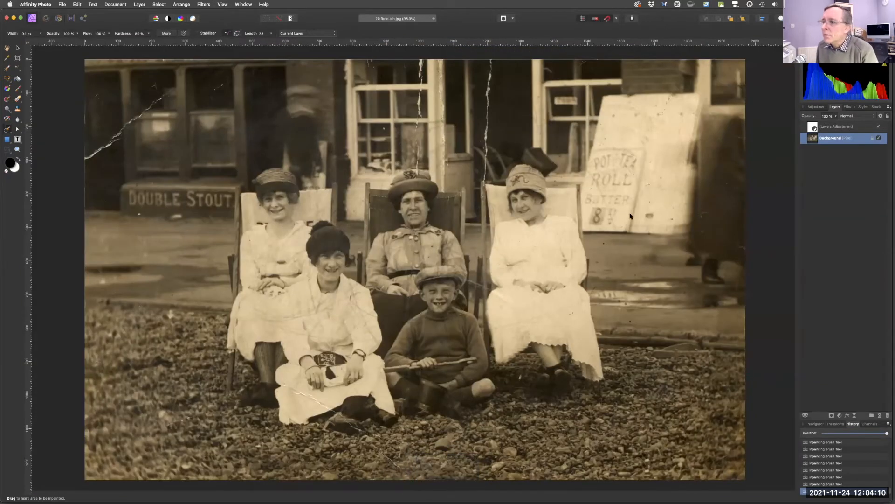
pyautogui.moveTo(887, 432)
pyautogui.mouseDown()
pyautogui.moveTo(812, 436)
pyautogui.moveTo(887, 433)
pyautogui.mouseUp()
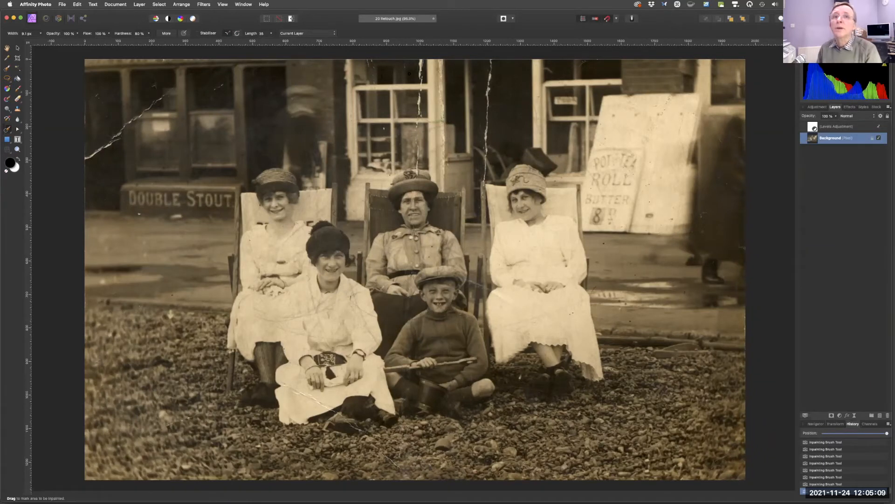
pyautogui.click(60, 5)
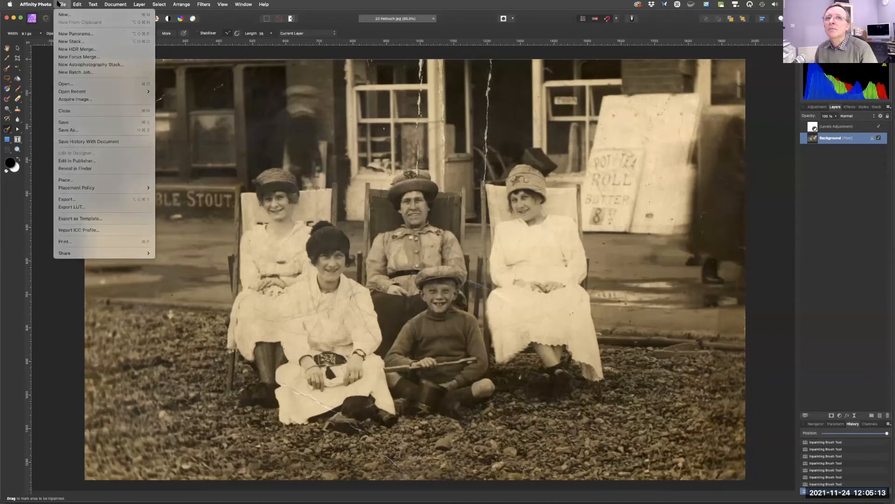
pyautogui.click(60, 3)
pyautogui.press('super+o')
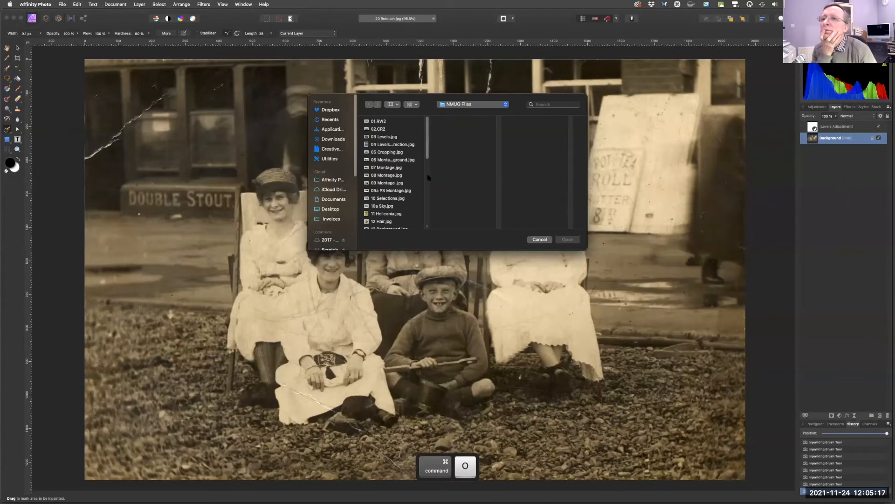
pyautogui.click(537, 239)
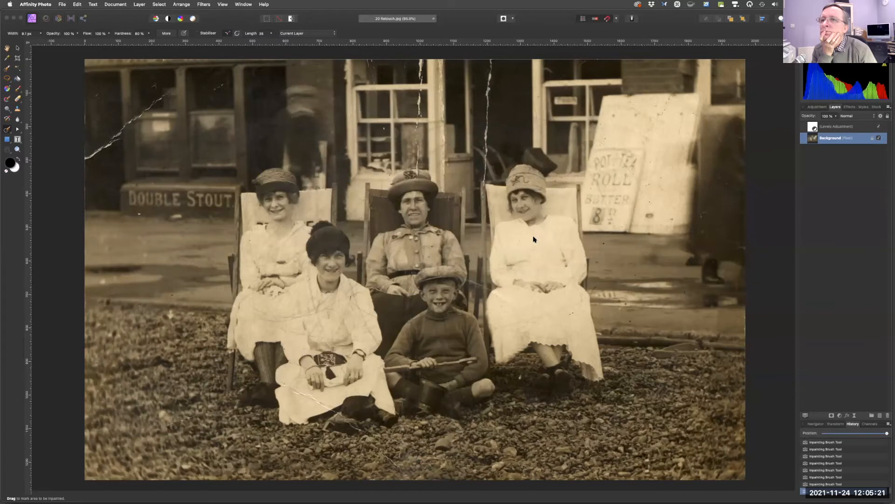
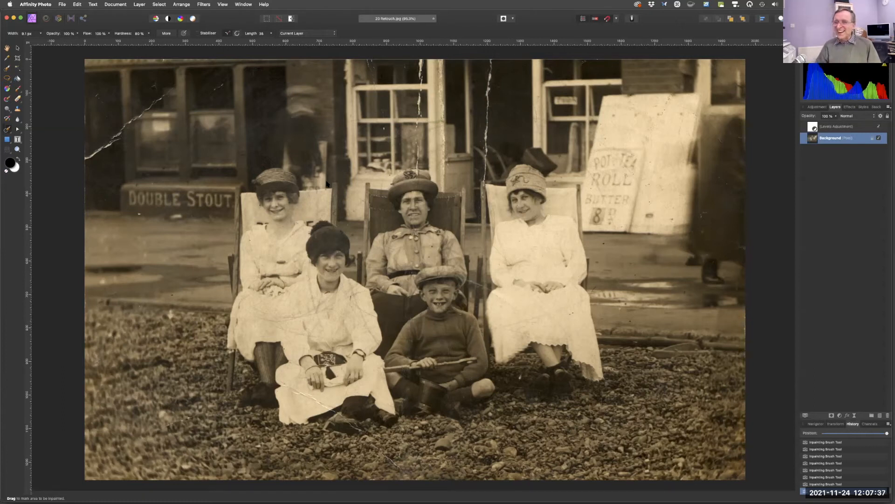
# Open the image 21 Liquify.jpg from the NMUG Files folder.
pyautogui.press('super+o')
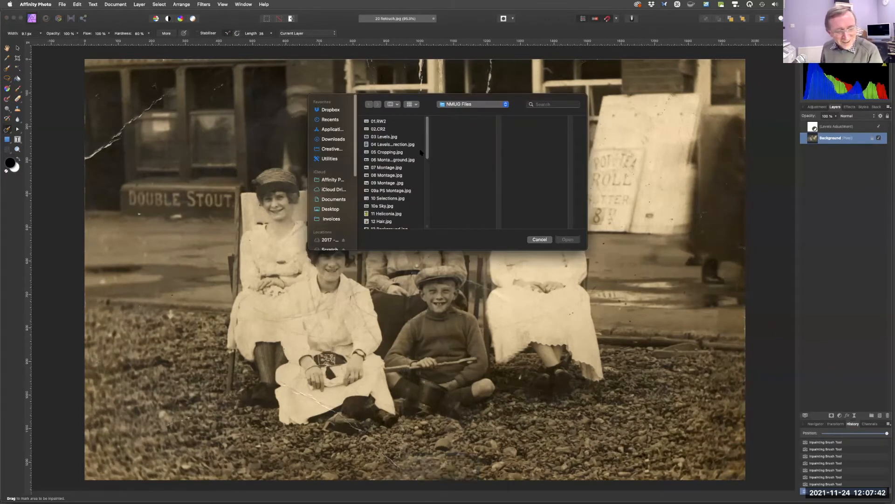
pyautogui.scroll(-2, 427, 159)
pyautogui.scroll(-5, 426, 159)
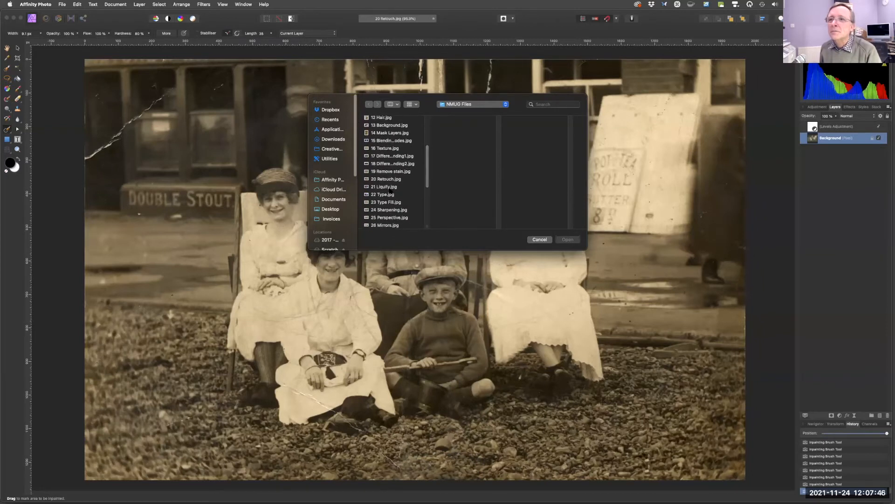
pyautogui.click(385, 187)
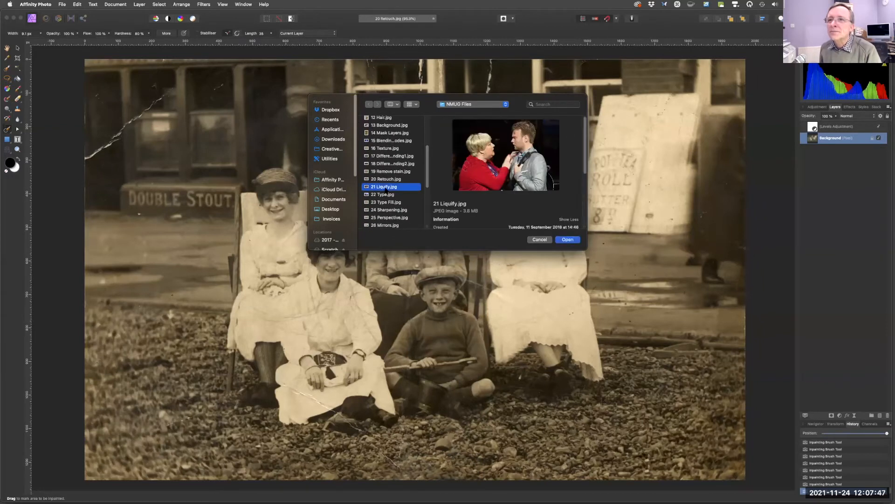
pyautogui.click(567, 240)
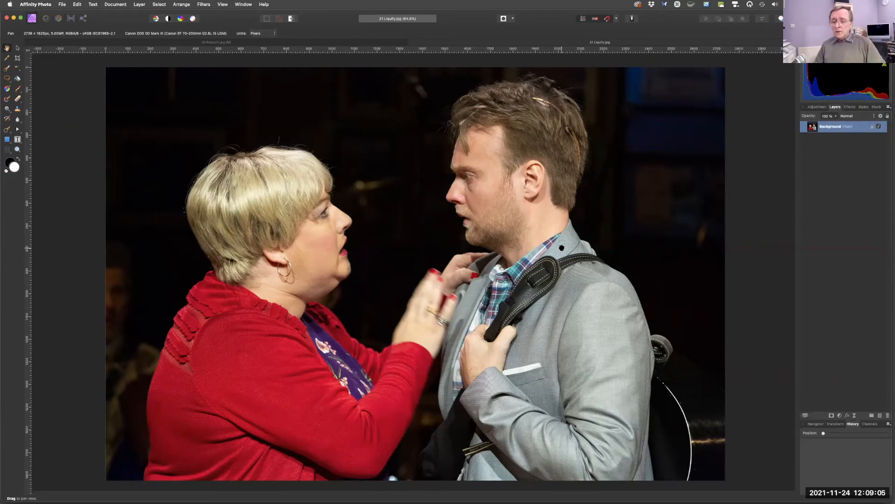
# Browse the 2017 - Present drive's 2019 › 1119 photo folders in Finder, then return to Affinity Photo.
pyautogui.click(14, 18)
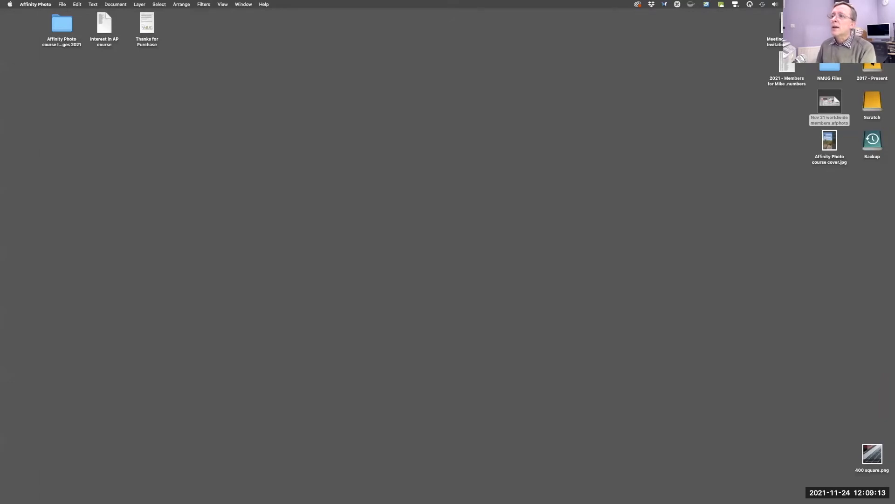
pyautogui.press('fn')
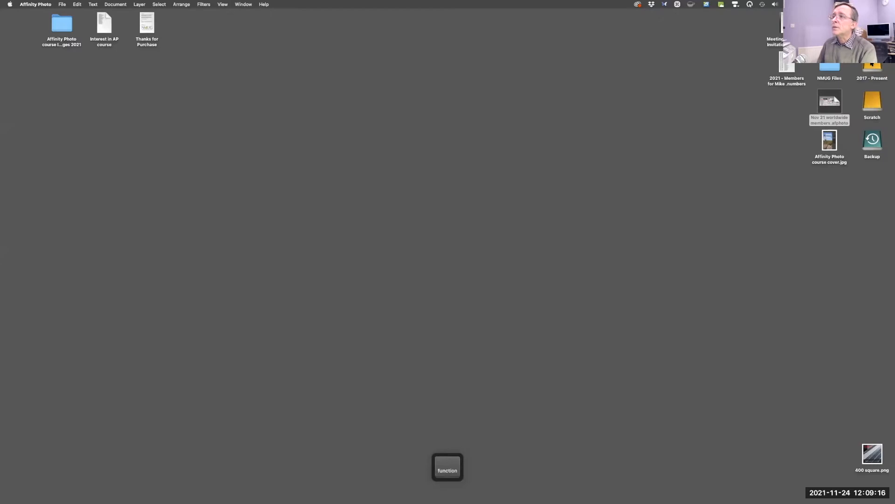
pyautogui.click(871, 65)
pyautogui.doubleClick(870, 64)
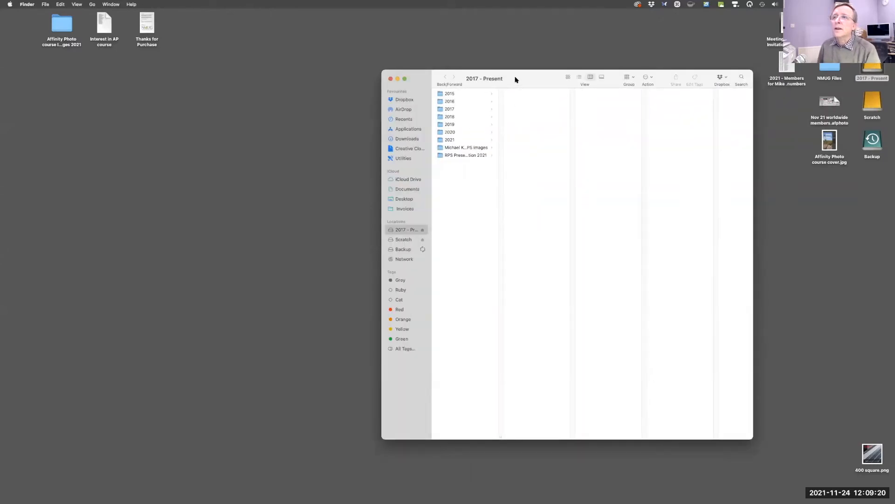
pyautogui.moveTo(514, 80); pyautogui.dragTo(499, 75)
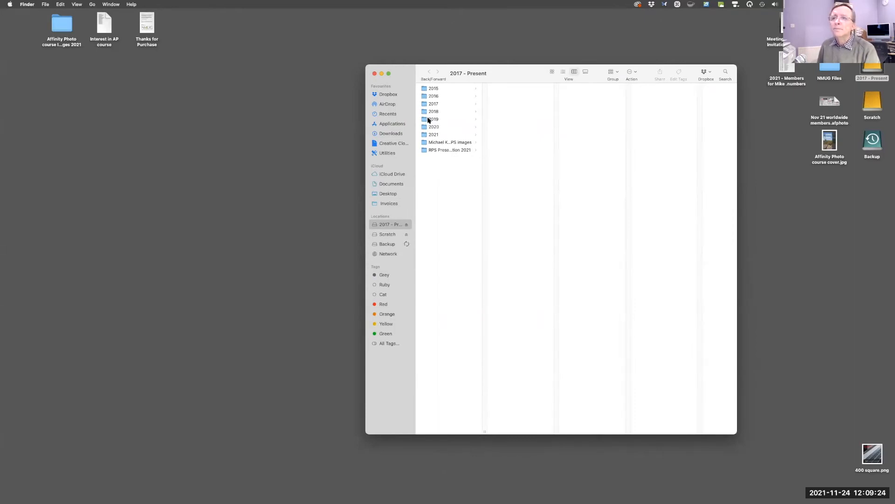
pyautogui.click(432, 120)
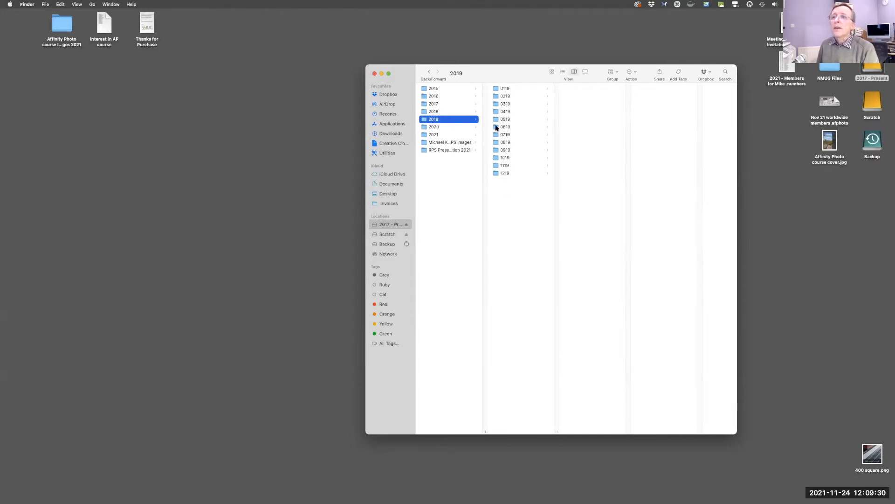
pyautogui.click(496, 166)
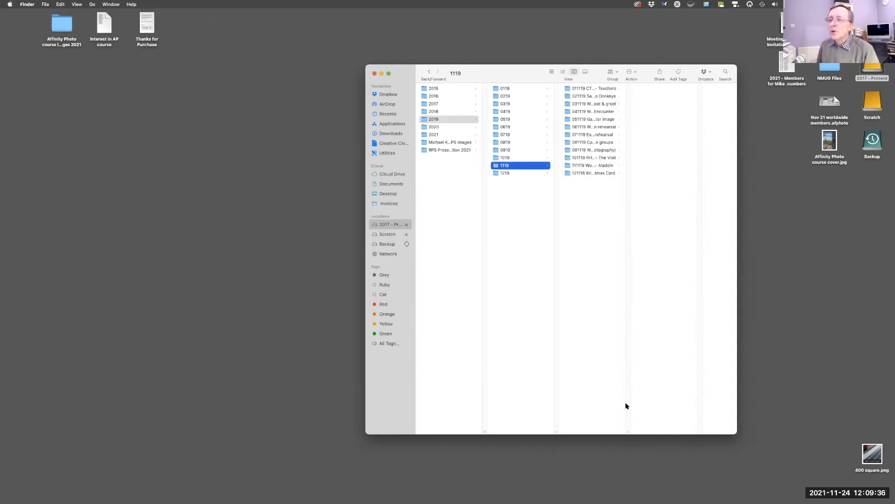
pyautogui.moveTo(628, 429); pyautogui.dragTo(695, 427)
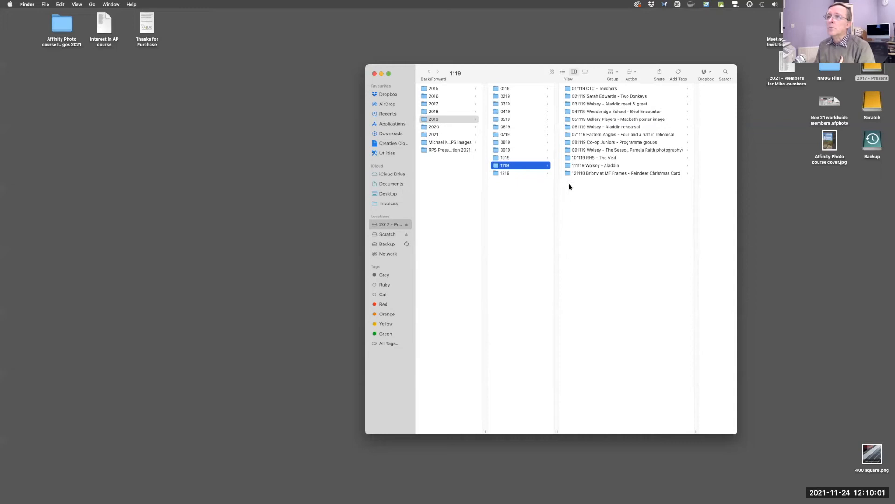
pyautogui.click(577, 90)
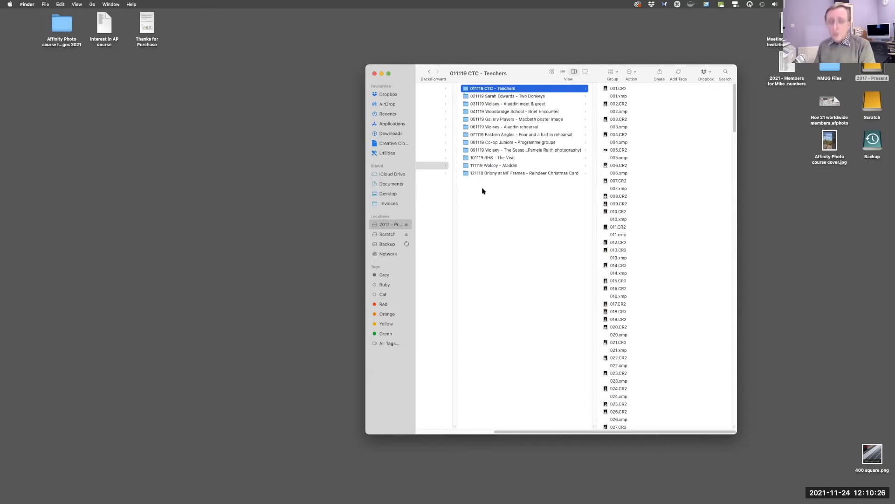
pyautogui.click(374, 73)
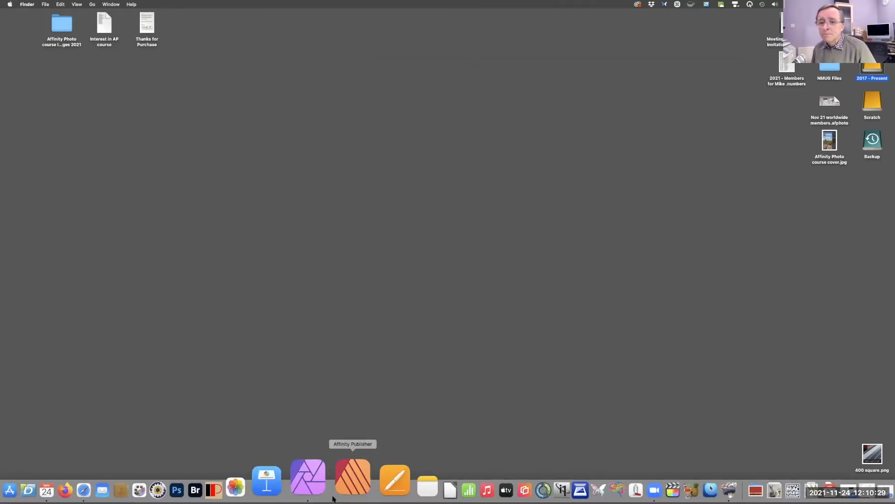
pyautogui.click(320, 478)
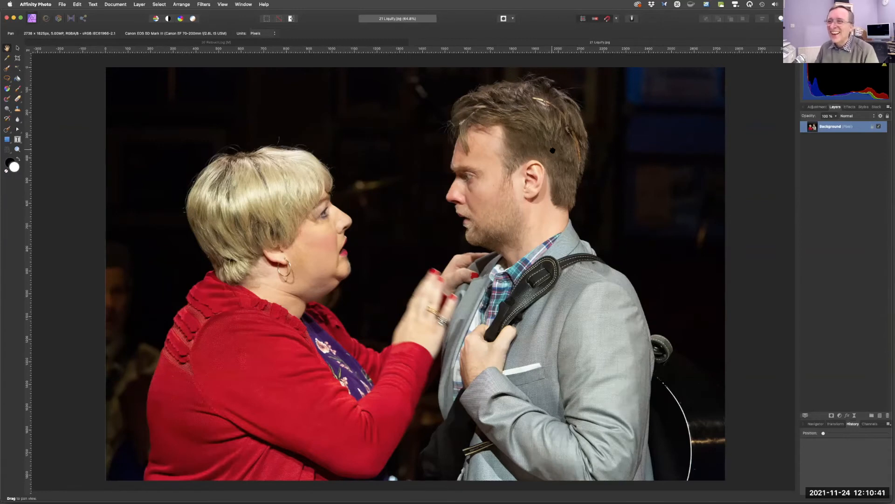
# Zoom in to examine the hair clips in the man's hair.
pyautogui.press('space')
pyautogui.press('super')
pyautogui.moveTo(576, 149); pyautogui.dragTo(600, 160)
pyautogui.moveTo(515, 77); pyautogui.dragTo(544, 173)
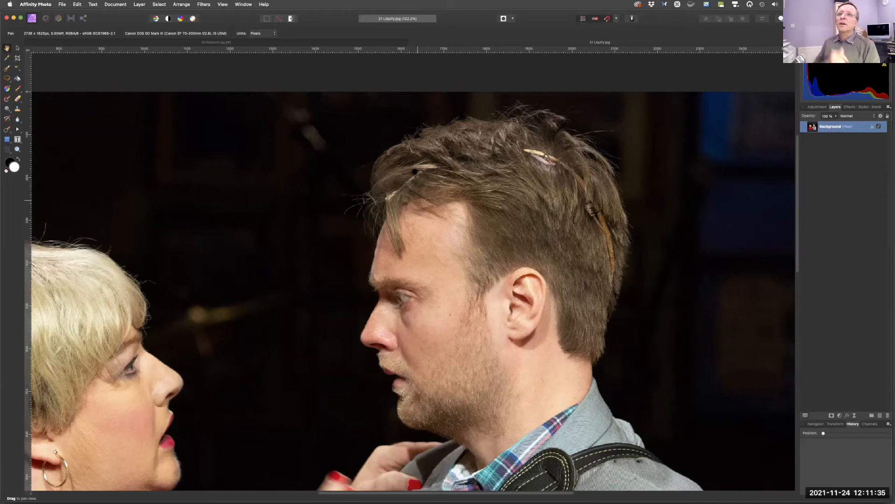
# Try a rectangular marquee selection over the crack by the doorway in the retouch photo, then deselect it.
pyautogui.click(312, 45)
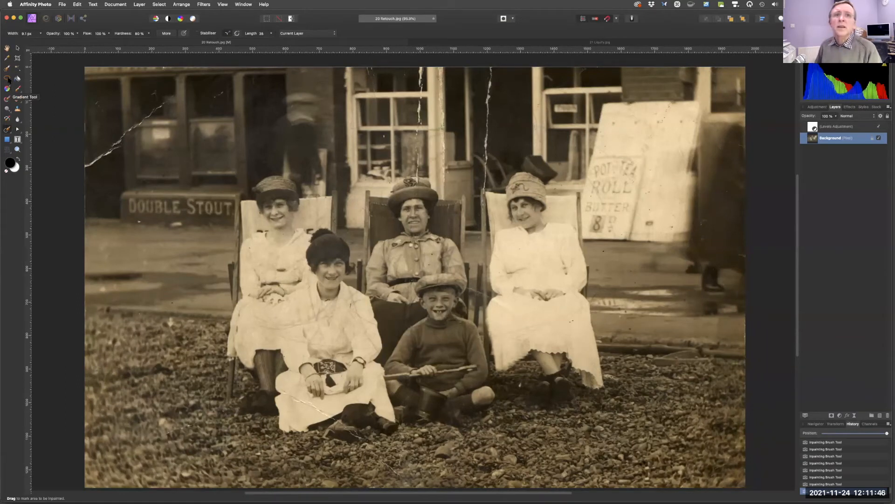
pyautogui.press('fn')
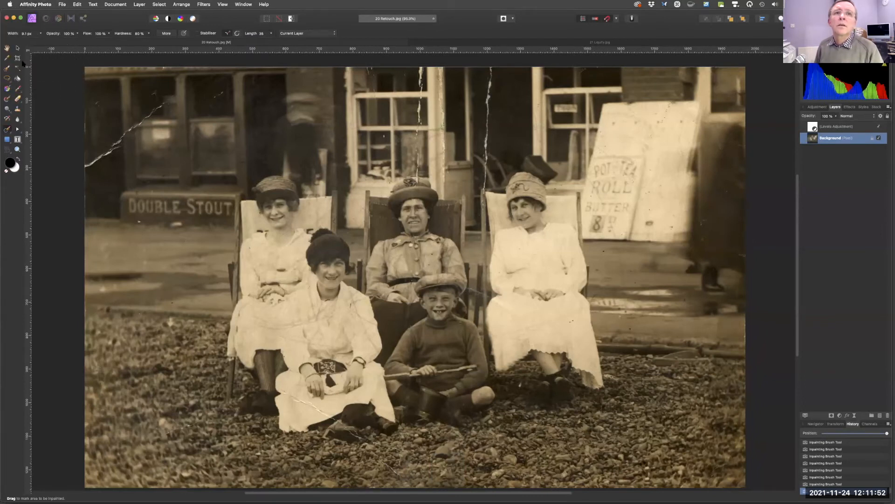
pyautogui.click(7, 78)
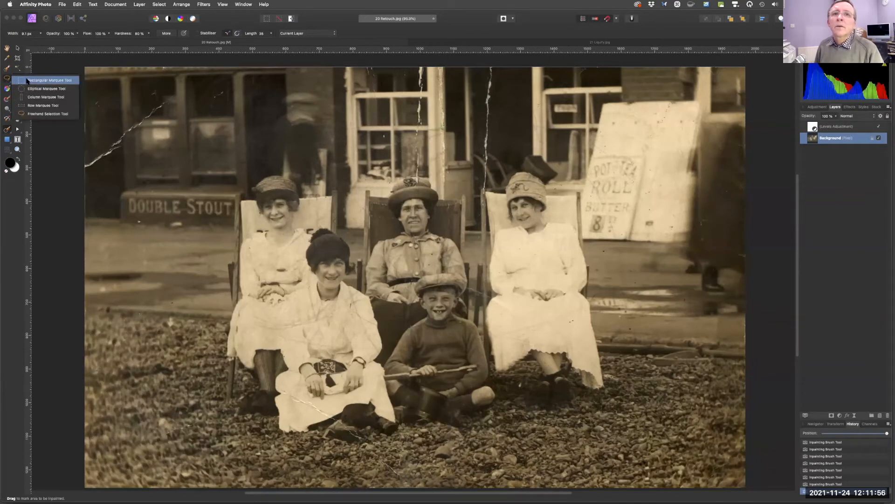
pyautogui.click(46, 80)
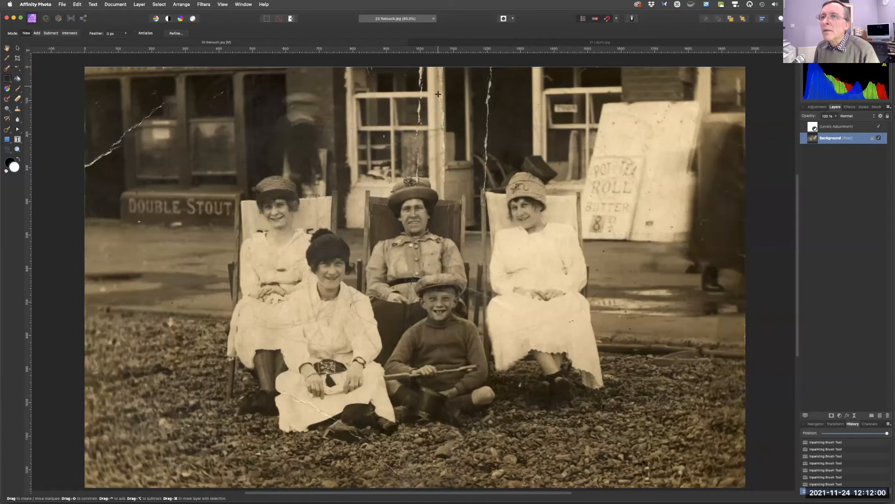
pyautogui.moveTo(437, 126); pyautogui.dragTo(447, 188)
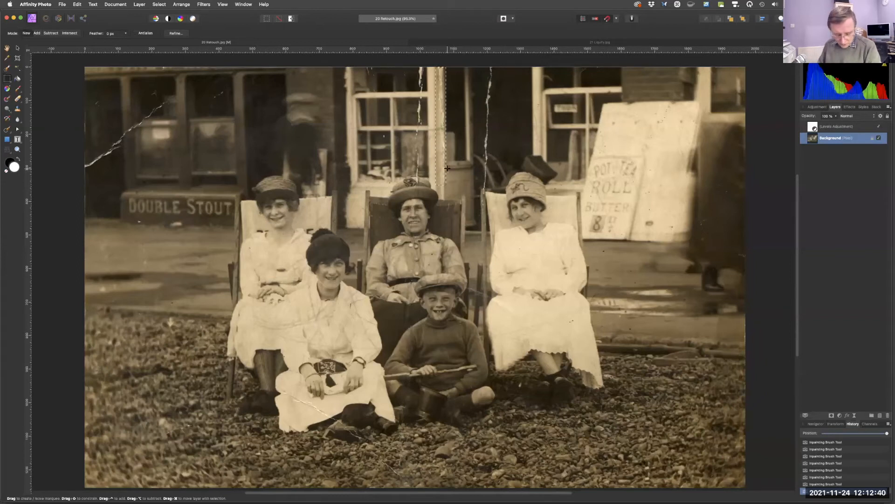
pyautogui.press('super')
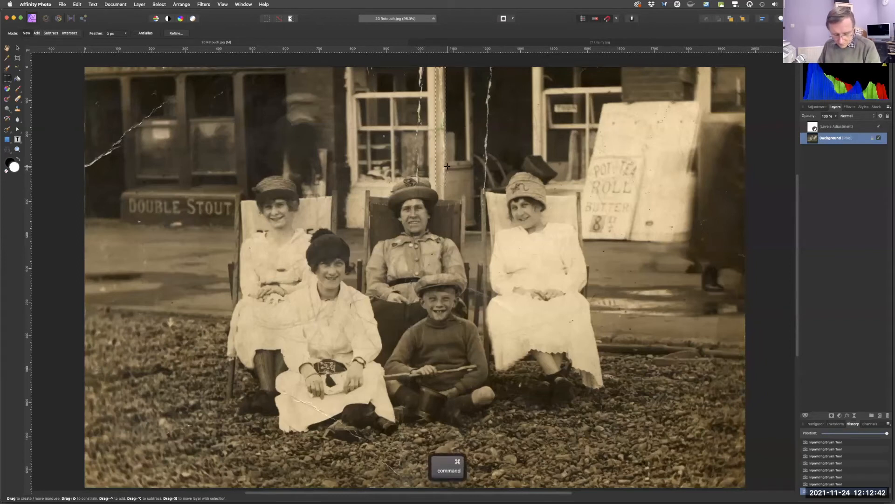
pyautogui.press('super+d')
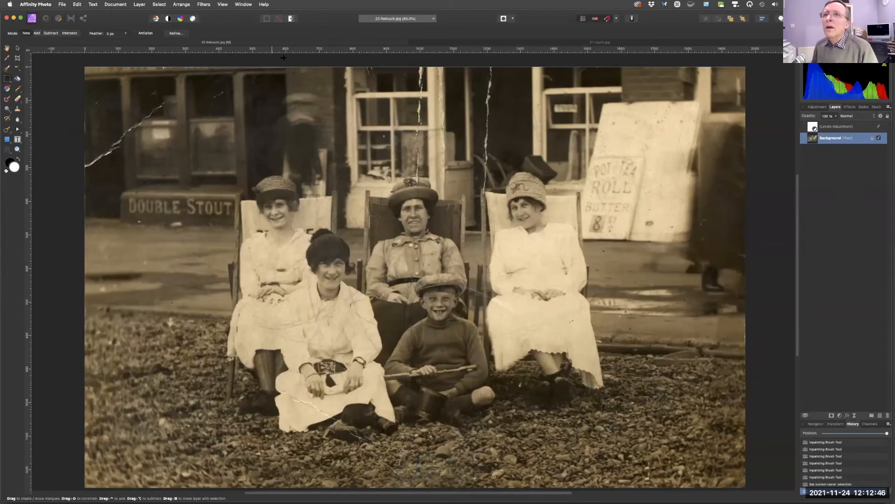
# Back in the Liquify photo, enlarge the Inpainting Brush and inpaint the hair clip across the man's hair.
pyautogui.click(579, 42)
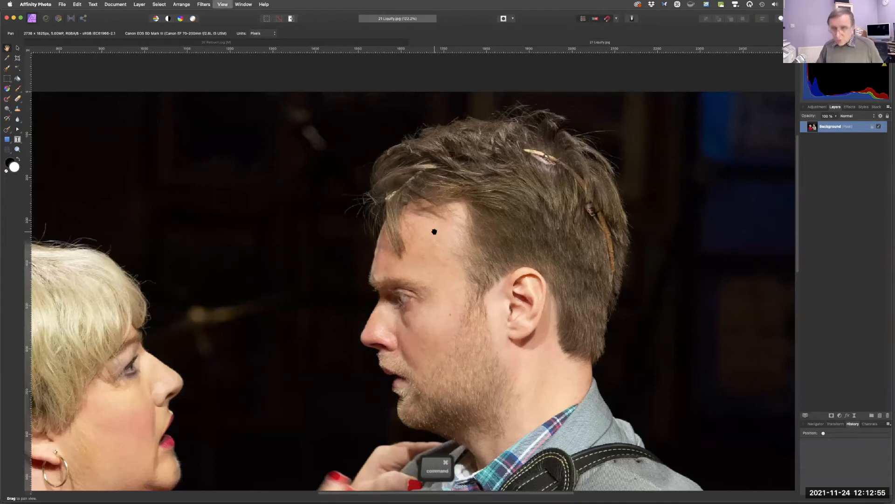
pyautogui.press('super+0')
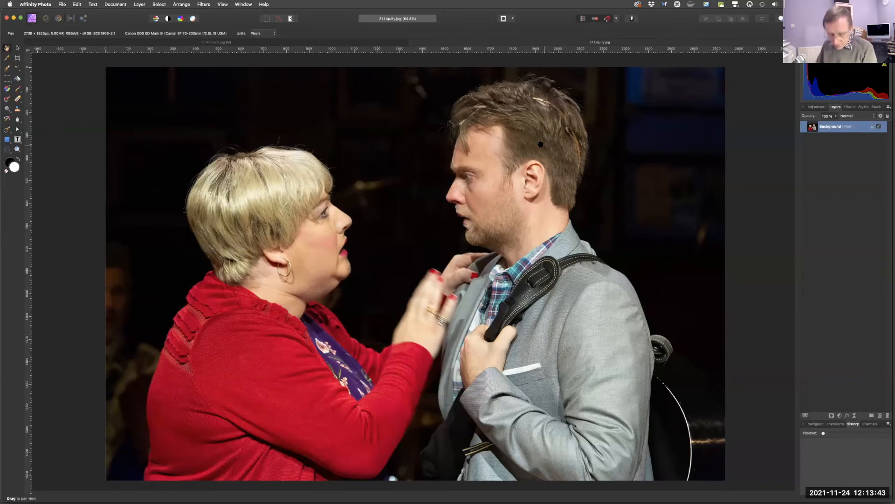
pyautogui.press('space')
pyautogui.press('super')
pyautogui.moveTo(541, 141); pyautogui.dragTo(555, 317)
pyautogui.moveTo(392, 129); pyautogui.dragTo(398, 263)
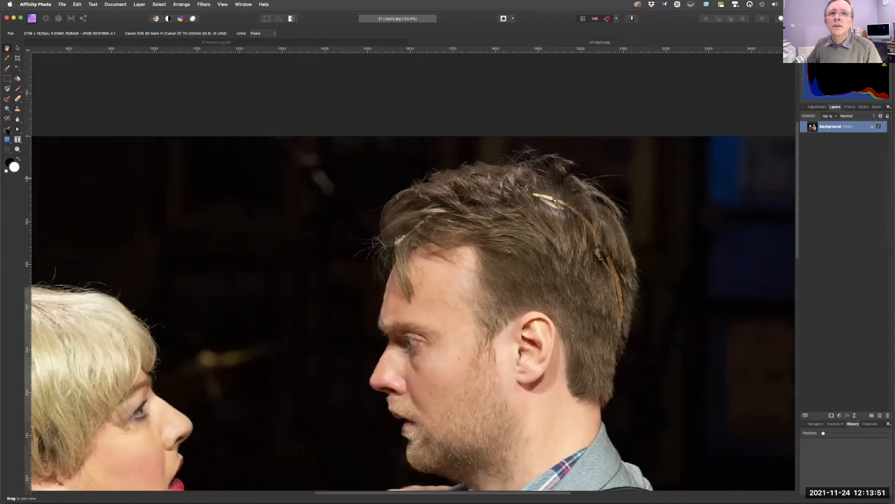
pyautogui.press('fn')
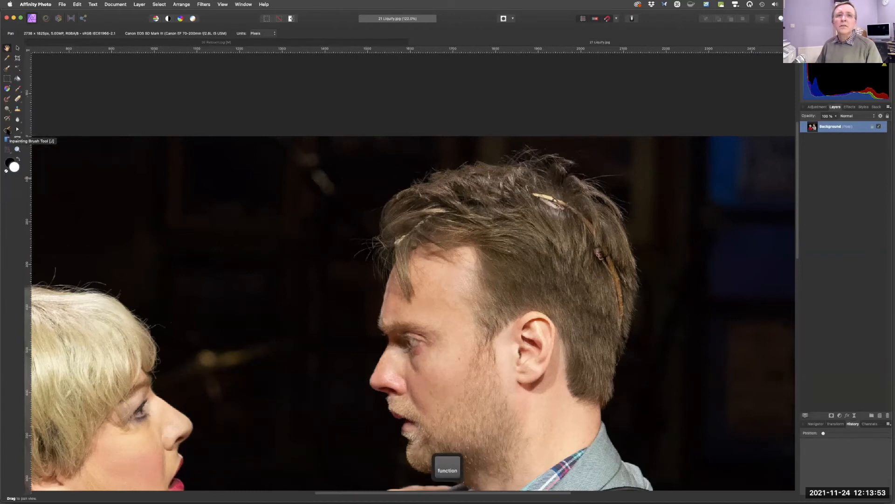
pyautogui.click(7, 129)
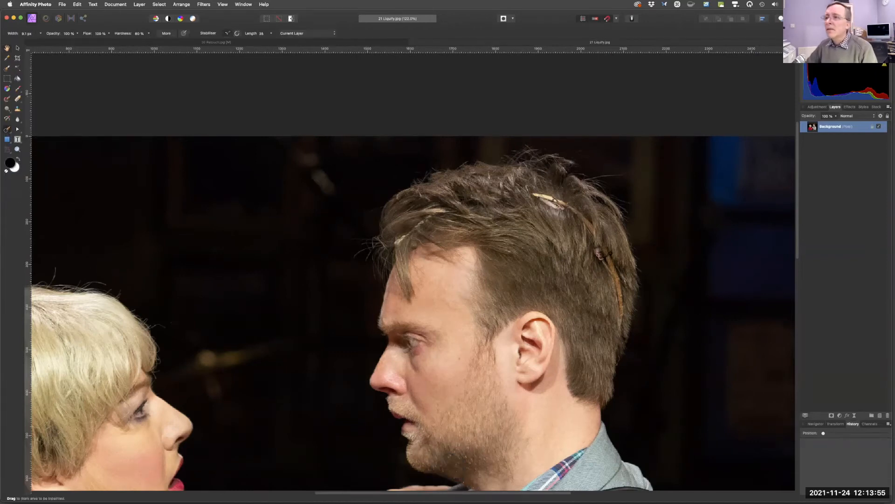
pyautogui.press(']')
pyautogui.press(']')
pyautogui.moveTo(619, 307)
pyautogui.mouseDown()
pyautogui.moveTo(622, 315)
pyautogui.moveTo(600, 251)
pyautogui.moveTo(607, 257)
pyautogui.mouseUp()
pyautogui.moveTo(587, 222)
pyautogui.mouseDown()
pyautogui.moveTo(595, 236)
pyautogui.moveTo(576, 212)
pyautogui.mouseUp()
pyautogui.moveTo(555, 201)
pyautogui.mouseDown()
pyautogui.moveTo(534, 195)
pyautogui.moveTo(566, 207)
pyautogui.moveTo(560, 198)
pyautogui.moveTo(544, 202)
pyautogui.moveTo(556, 205)
pyautogui.moveTo(551, 195)
pyautogui.moveTo(562, 206)
pyautogui.moveTo(559, 199)
pyautogui.moveTo(560, 218)
pyautogui.mouseUp()
pyautogui.click(556, 204)
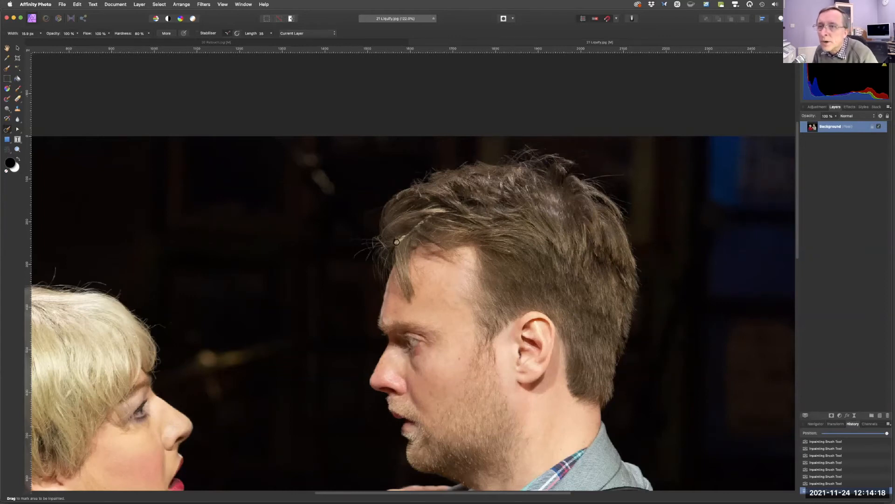
# Shrink the brush to about 13.5 px and inpaint the remaining clip at the front of his hair.
pyautogui.press('[')
pyautogui.moveTo(407, 233); pyautogui.dragTo(430, 215)
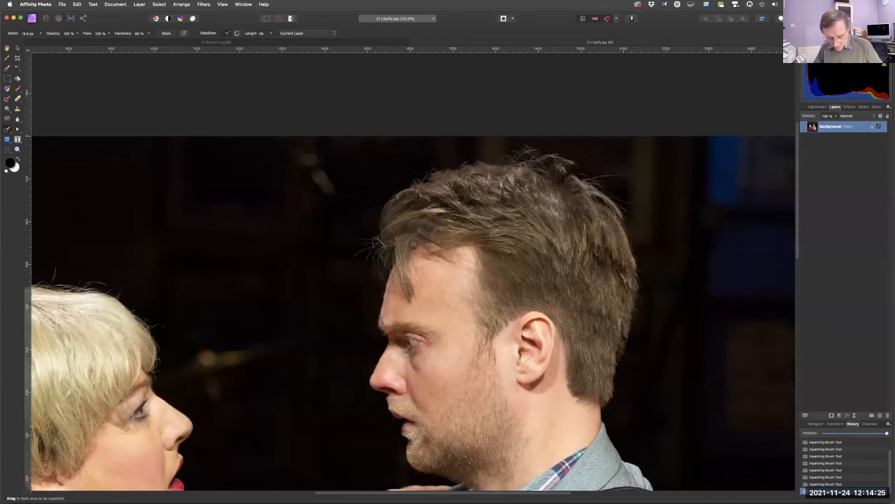
# Fit the portrait to the window and switch to the Liquify Persona.
pyautogui.press('super+0')
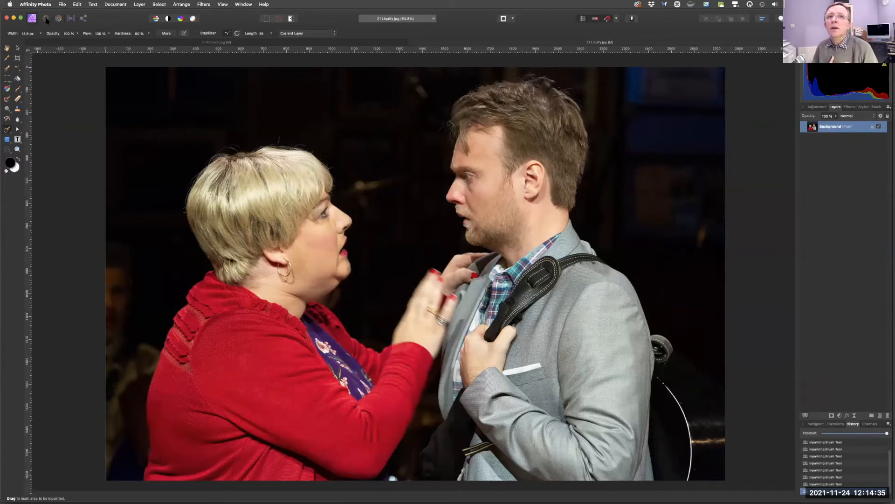
pyautogui.press('fn')
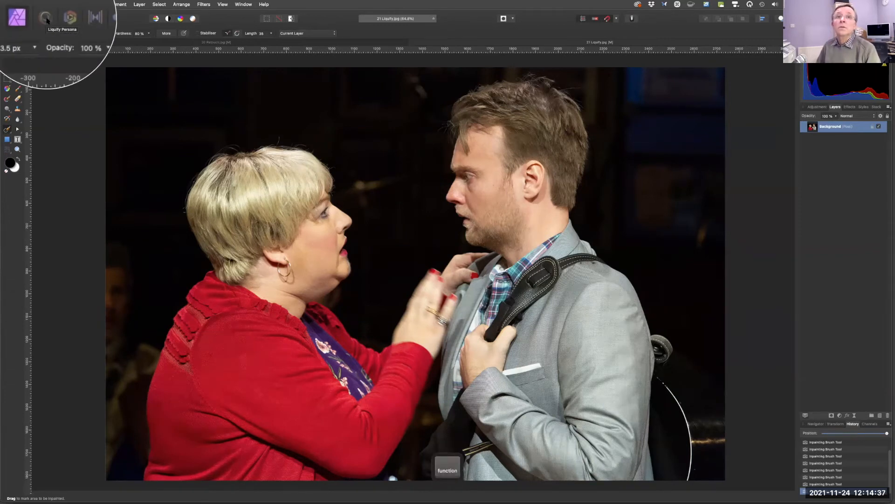
pyautogui.click(45, 19)
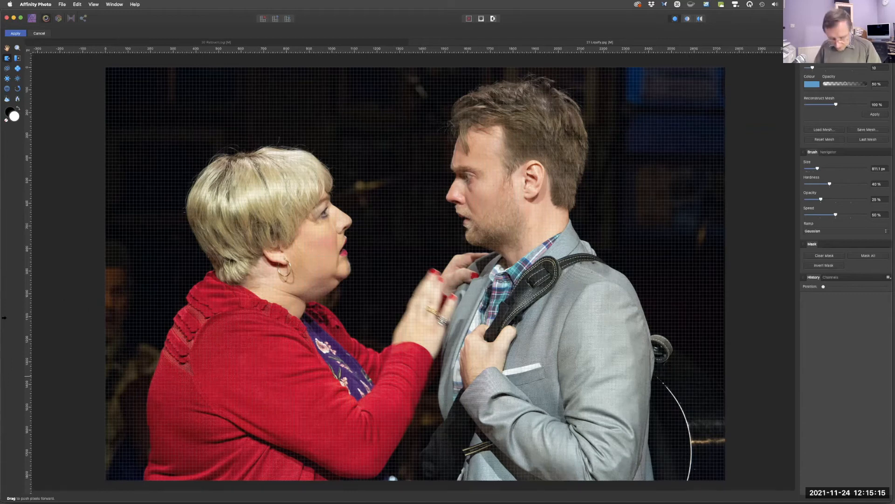
# With the Freeze tool at about 70.8 px, freeze the woman's chin and the lower part of her cardigan.
pyautogui.press('super+space')
pyautogui.moveTo(311, 292); pyautogui.dragTo(345, 292)
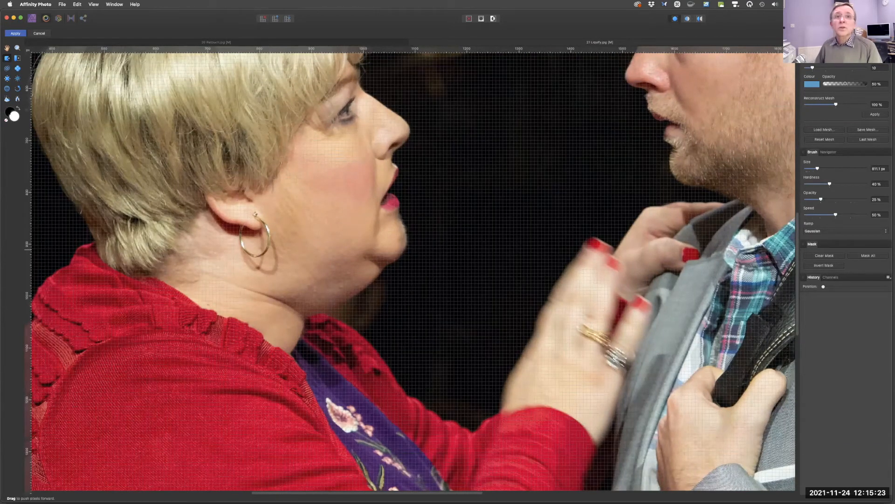
pyautogui.press('fn')
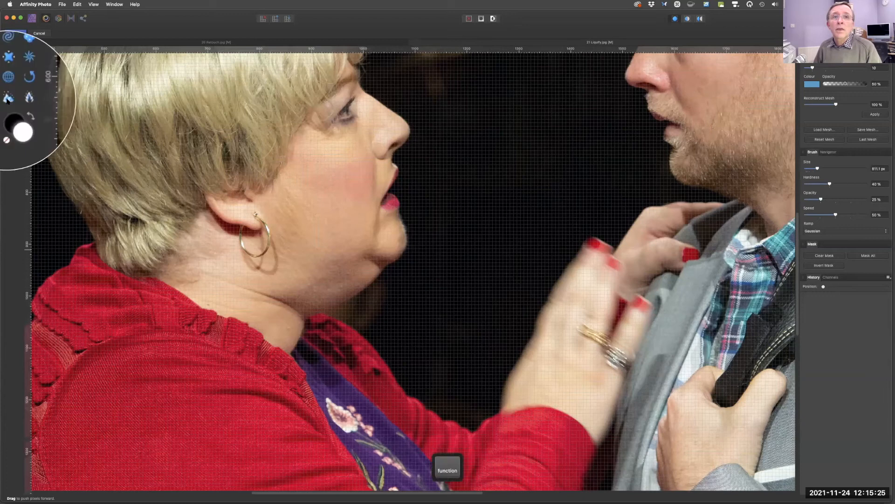
pyautogui.click(7, 99)
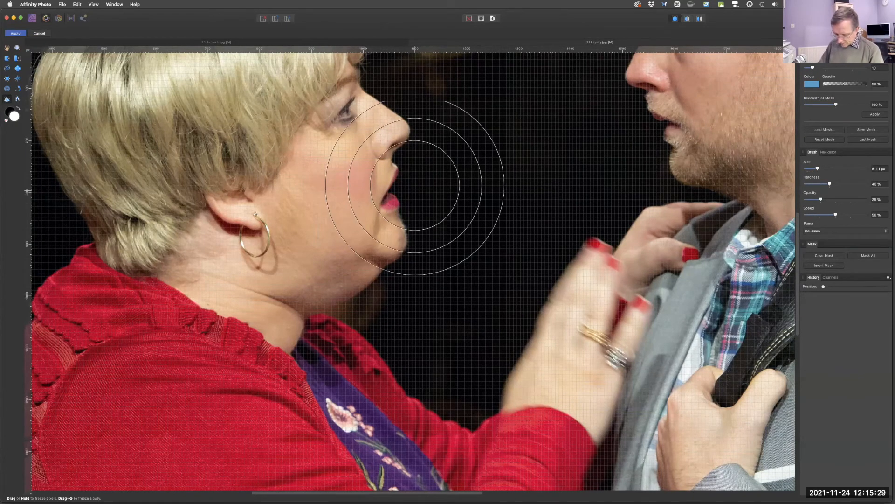
pyautogui.press('[')
pyautogui.press('[')
pyautogui.press('[')
pyautogui.press('[')
pyautogui.press('[')
pyautogui.press('[')
pyautogui.press('[')
pyautogui.press('[')
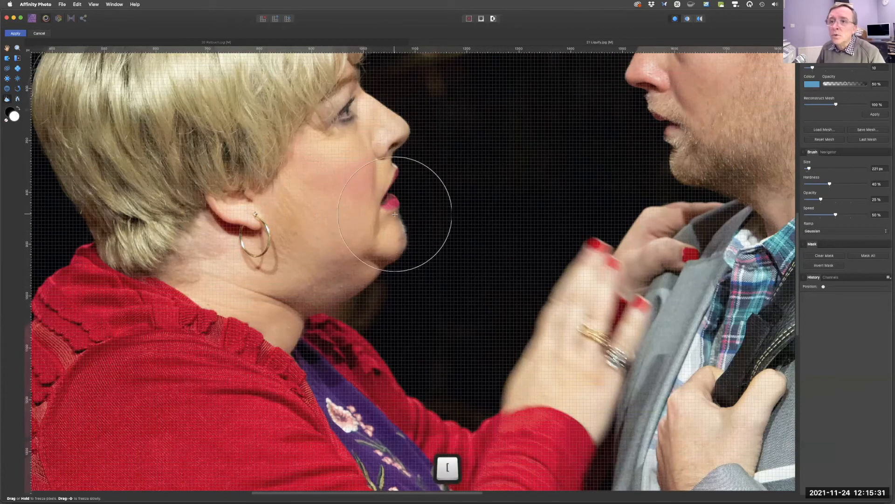
pyautogui.press('[')
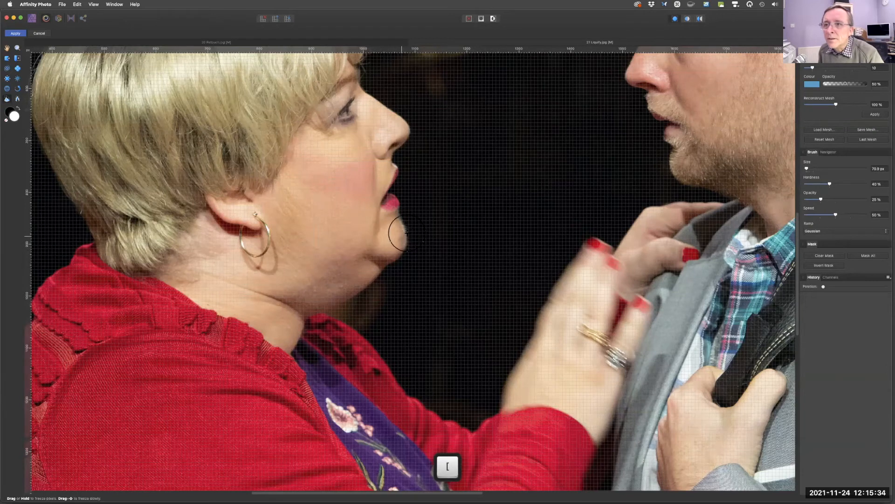
pyautogui.moveTo(402, 231)
pyautogui.mouseDown()
pyautogui.moveTo(390, 240)
pyautogui.moveTo(390, 230)
pyautogui.moveTo(398, 251)
pyautogui.moveTo(390, 219)
pyautogui.moveTo(404, 248)
pyautogui.mouseUp()
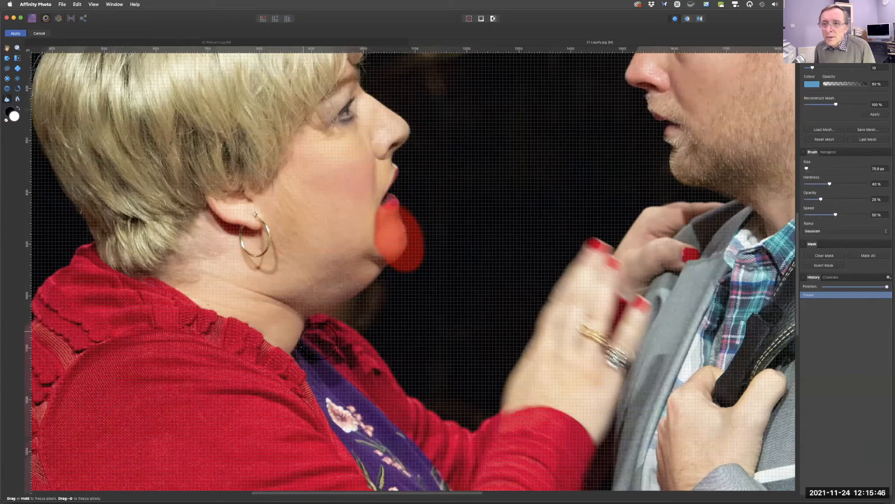
pyautogui.moveTo(322, 346)
pyautogui.mouseDown()
pyautogui.moveTo(359, 349)
pyautogui.moveTo(340, 335)
pyautogui.moveTo(354, 338)
pyautogui.moveTo(452, 429)
pyautogui.moveTo(379, 367)
pyautogui.moveTo(393, 403)
pyautogui.moveTo(365, 457)
pyautogui.moveTo(345, 420)
pyautogui.moveTo(334, 356)
pyautogui.moveTo(320, 351)
pyautogui.moveTo(314, 360)
pyautogui.moveTo(317, 343)
pyautogui.moveTo(311, 356)
pyautogui.moveTo(327, 325)
pyautogui.moveTo(349, 362)
pyautogui.moveTo(322, 375)
pyautogui.moveTo(319, 347)
pyautogui.moveTo(307, 365)
pyautogui.moveTo(333, 391)
pyautogui.moveTo(352, 372)
pyautogui.moveTo(335, 329)
pyautogui.moveTo(377, 420)
pyautogui.mouseUp()
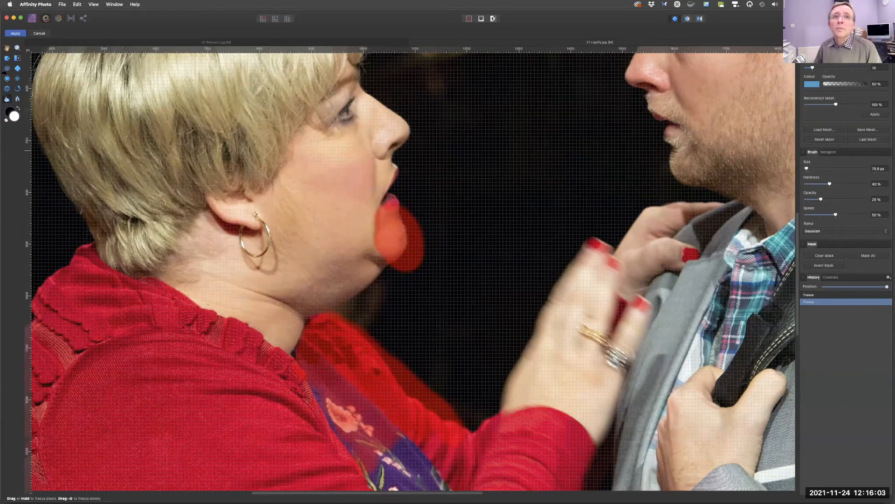
# Enlarge the Push Forward brush to about 328.6 px, push the area below her chin slightly, and apply the liquify.
pyautogui.press('fn')
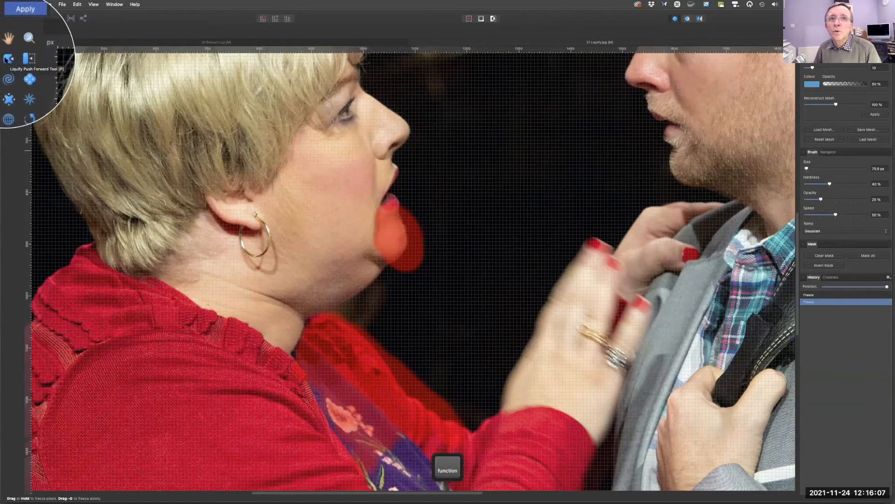
pyautogui.click(7, 58)
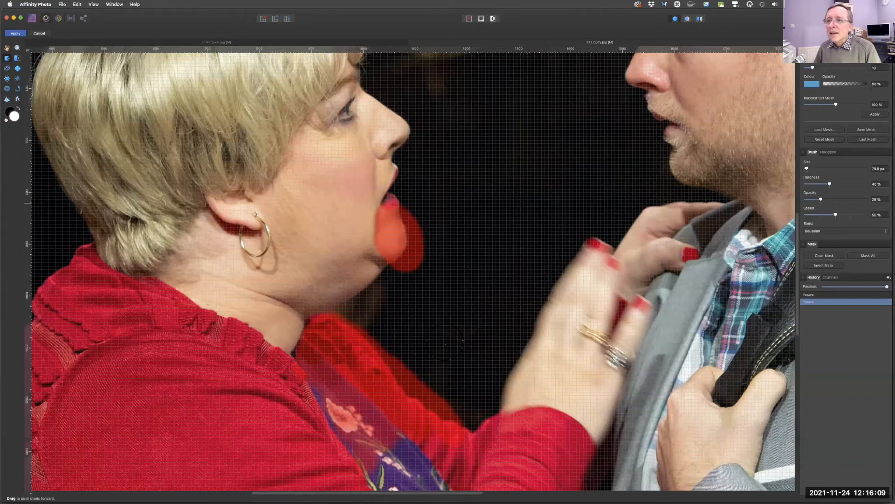
pyautogui.press(']')
pyautogui.press(']')
pyautogui.press(']')
pyautogui.press(']')
pyautogui.press(']')
pyautogui.press(']')
pyautogui.press(']')
pyautogui.press(']')
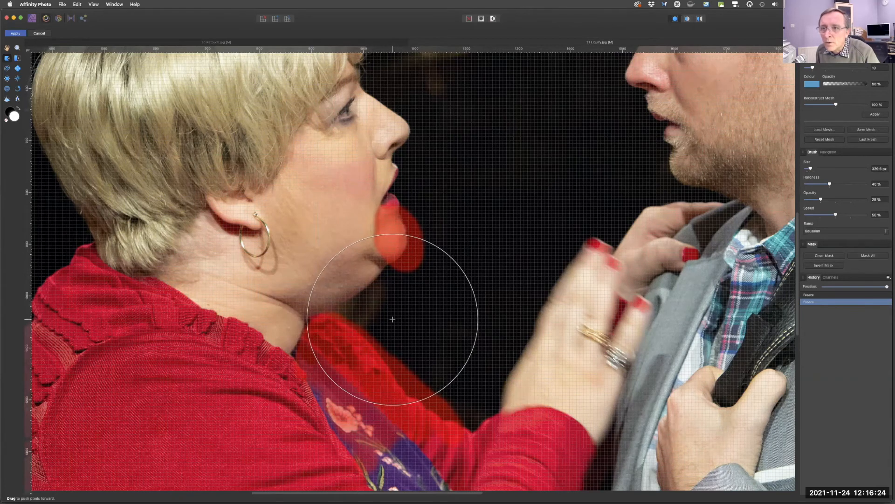
pyautogui.moveTo(390, 320); pyautogui.dragTo(389, 319)
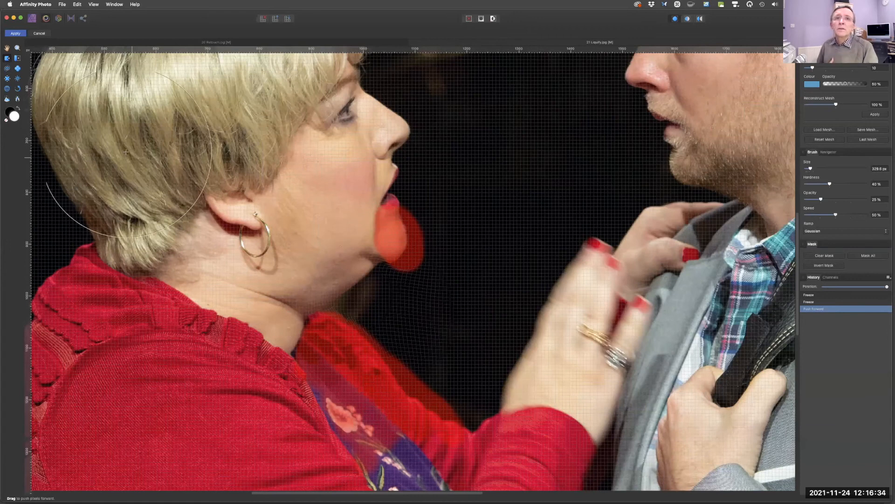
pyautogui.press('fn')
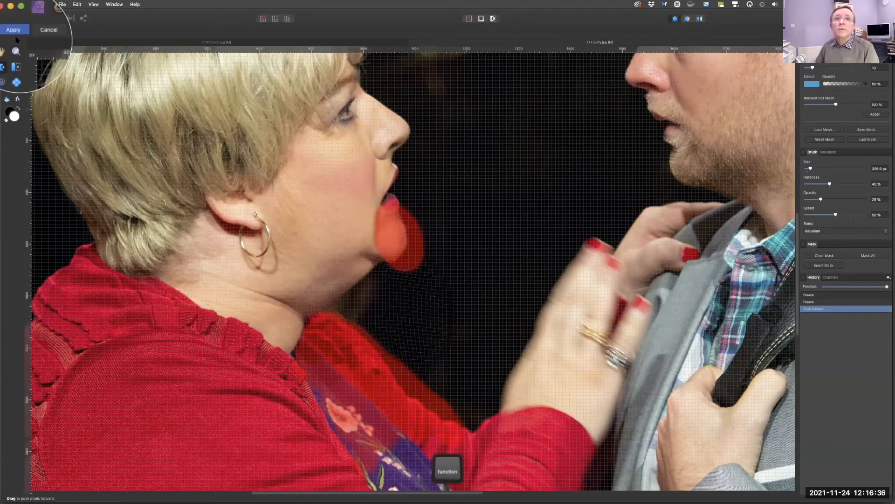
pyautogui.click(15, 34)
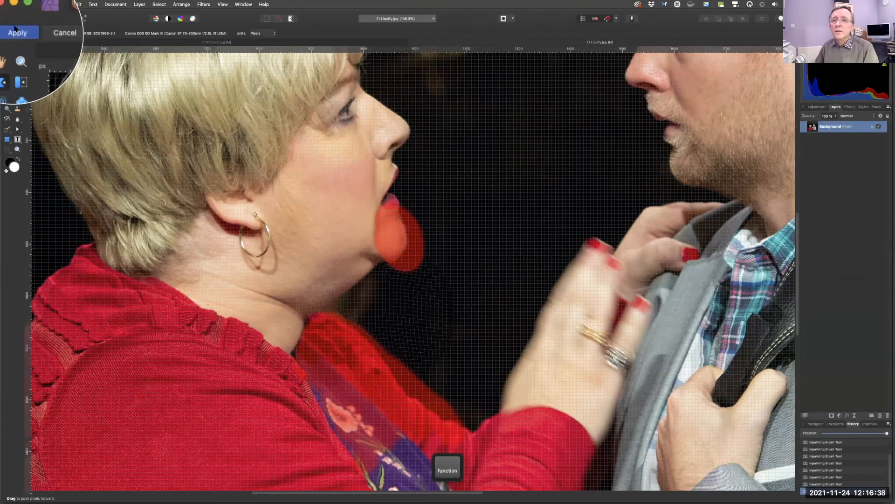
# Close the Liquify and Retouch documents without saving them.
pyautogui.press('super+0')
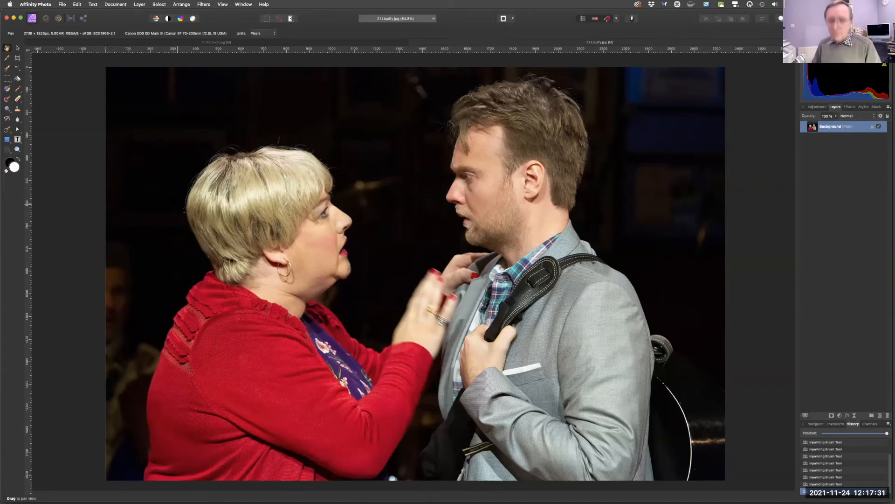
pyautogui.press('super+w')
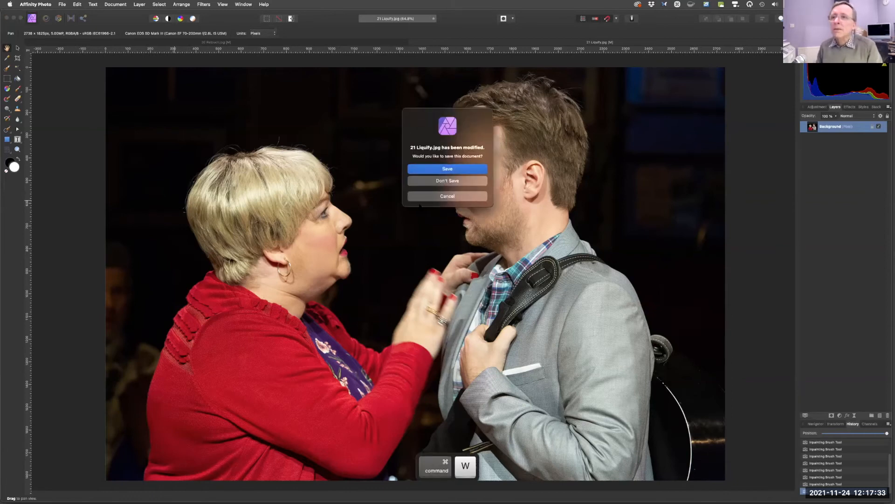
pyautogui.click(443, 181)
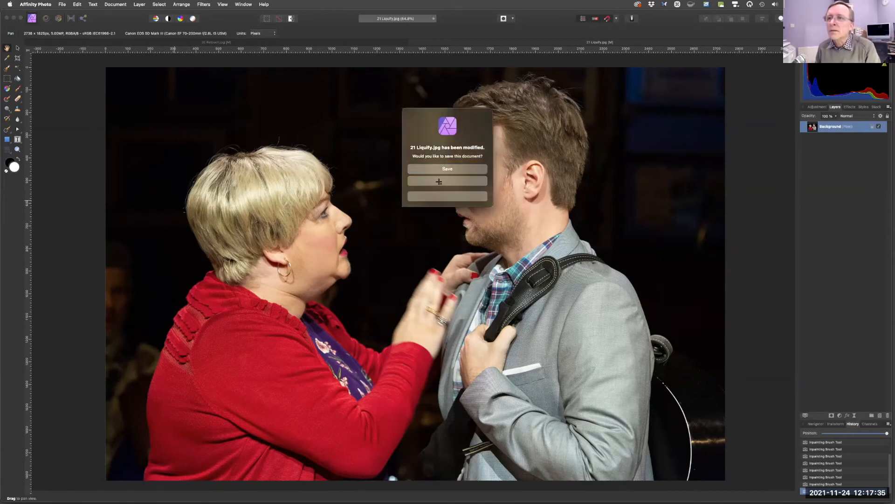
pyautogui.press('super+w')
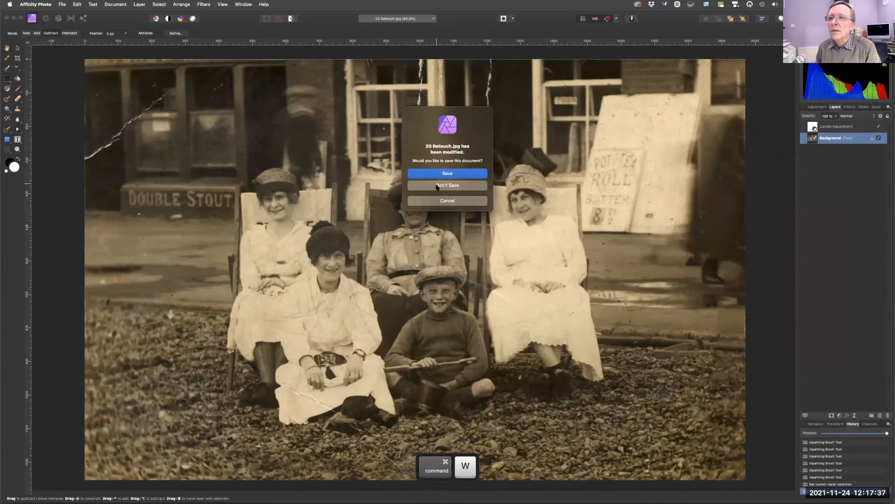
pyautogui.click(437, 186)
# Open the file 22 Type.jpg.
pyautogui.press('super+o')
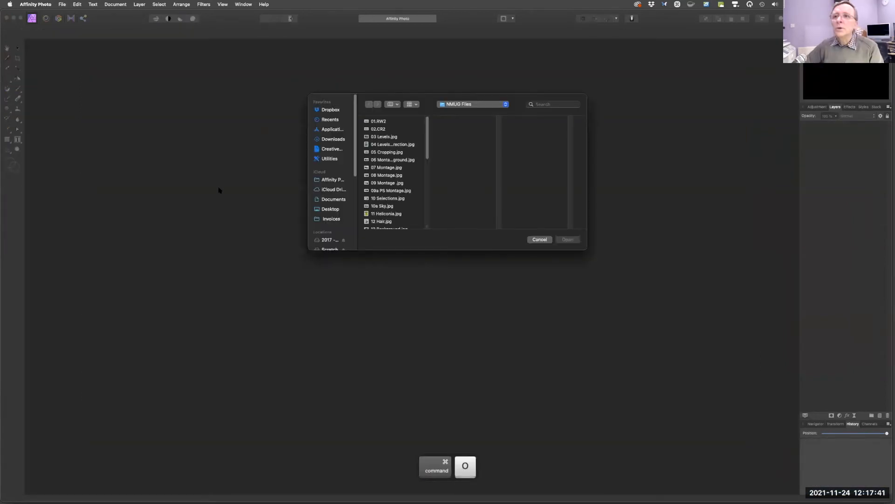
pyautogui.moveTo(427, 151); pyautogui.dragTo(432, 183)
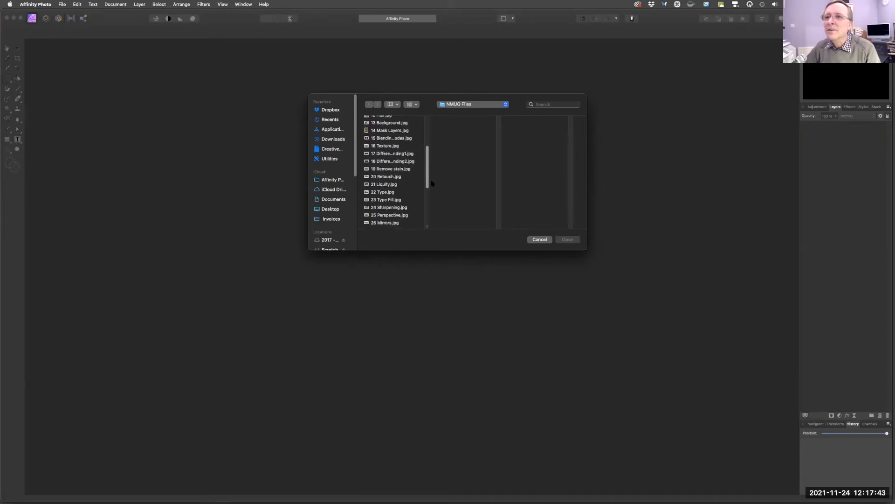
pyautogui.click(407, 193)
pyautogui.keyDown('shift'); pyautogui.click(407, 199); pyautogui.keyUp('shift')
pyautogui.click(568, 239)
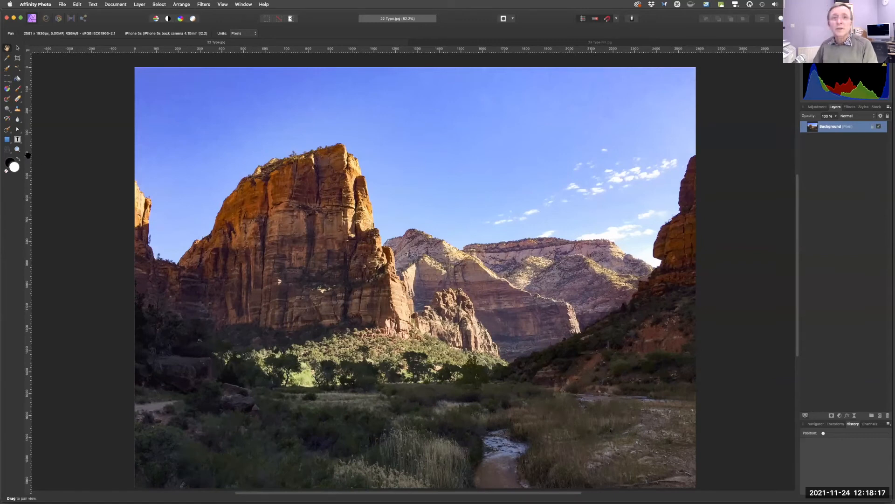
# With the Artistic Text Tool, create the word "Zion" at about 177 pt in the sky above the cliffs.
pyautogui.press('fn')
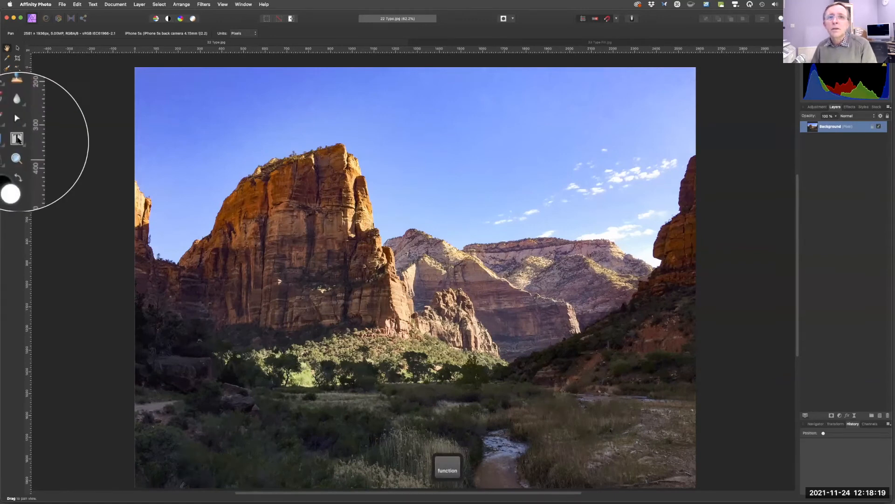
pyautogui.click(19, 141)
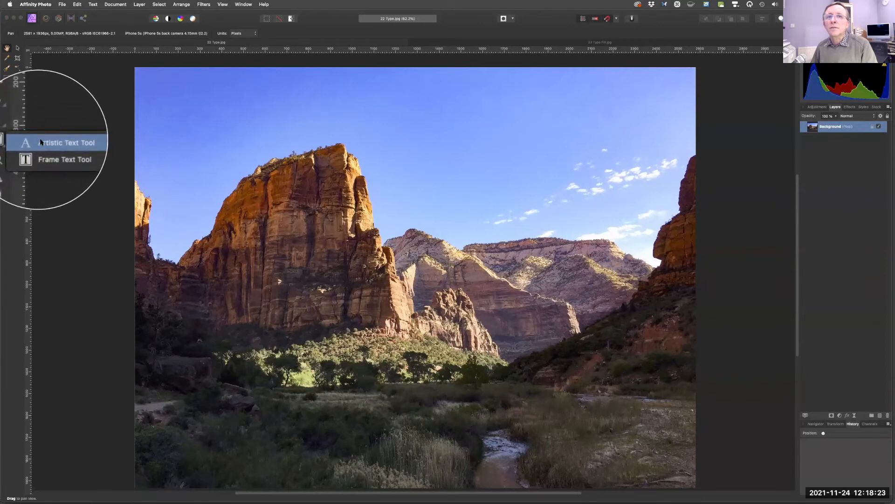
pyautogui.click(21, 139)
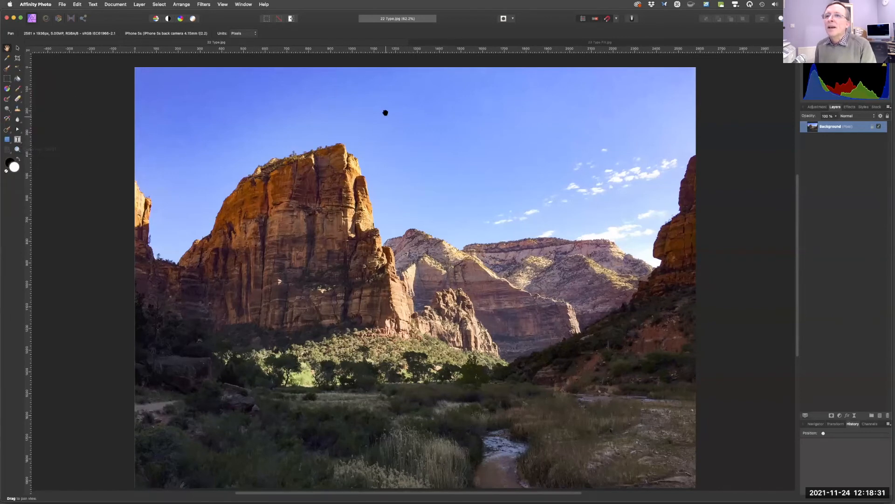
pyautogui.click(19, 140)
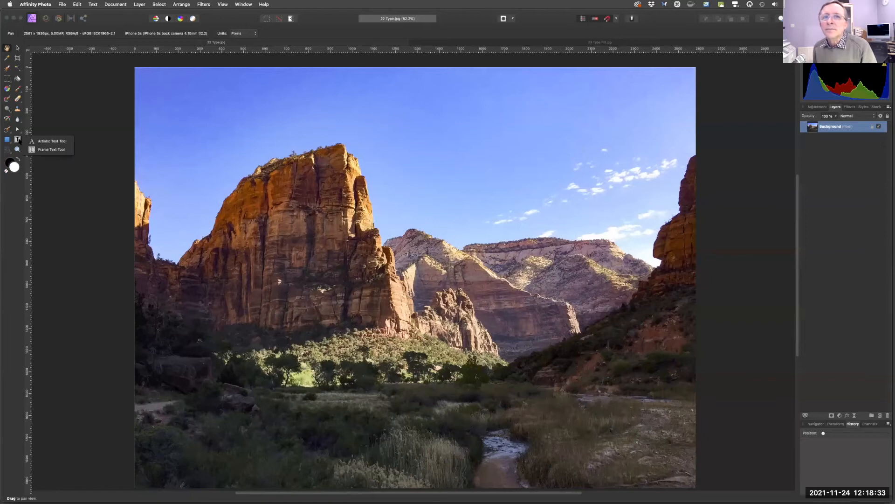
pyautogui.click(42, 141)
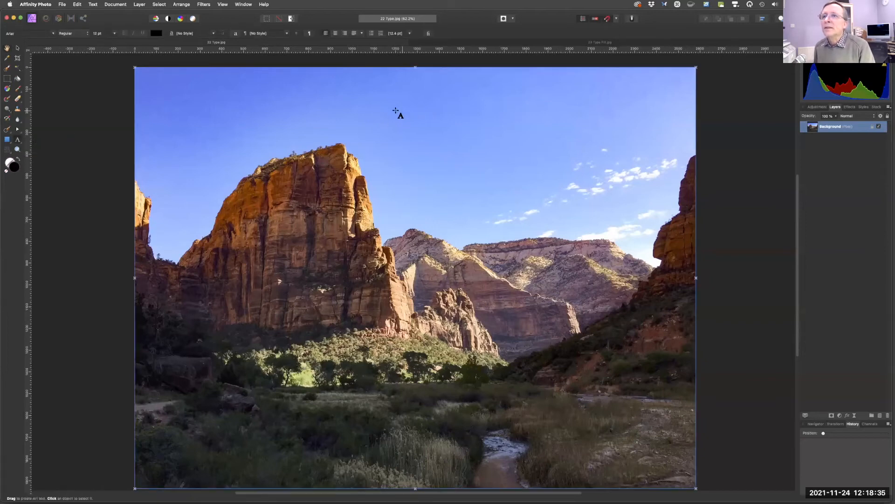
pyautogui.moveTo(377, 107); pyautogui.dragTo(421, 148)
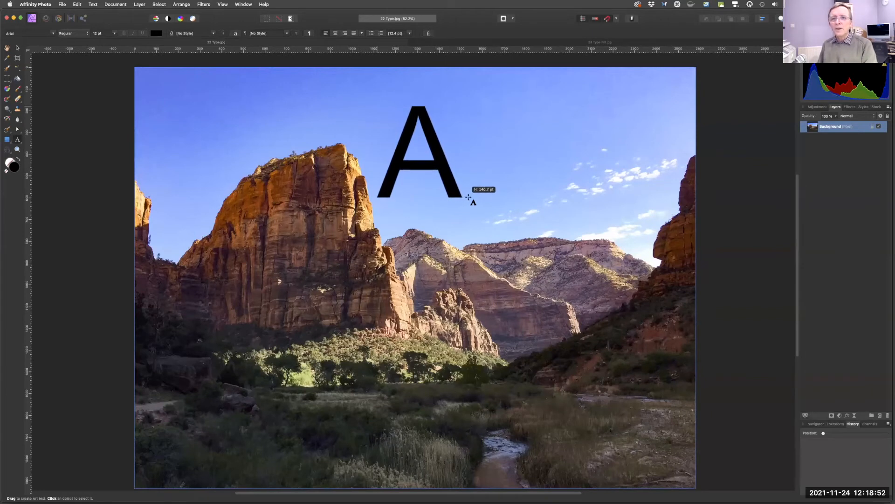
pyautogui.moveTo(444, 166); pyautogui.dragTo(526, 220)
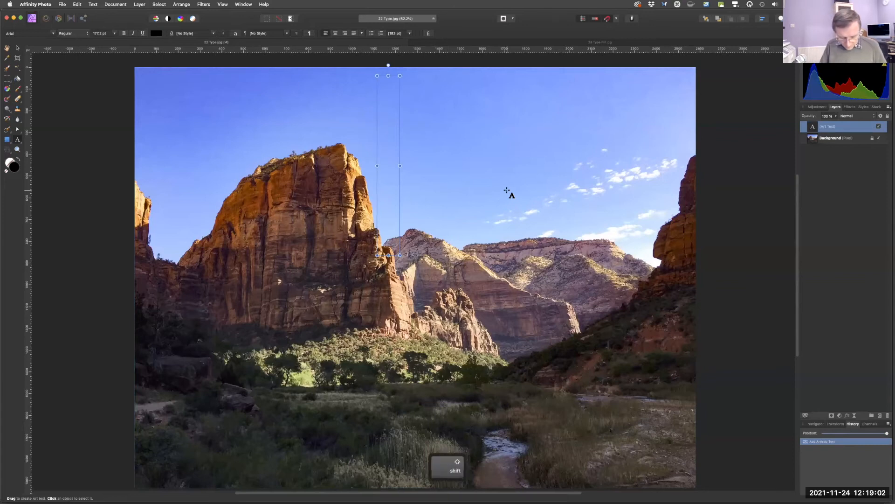
pyautogui.write('Zion')
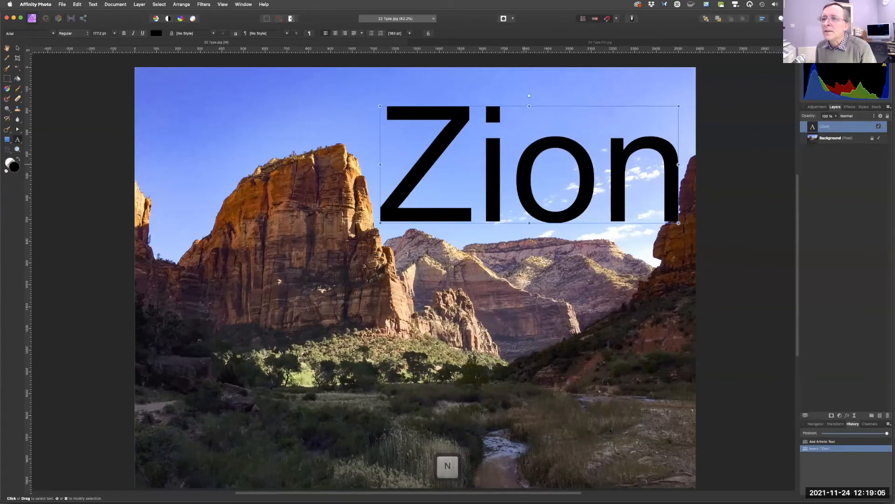
# Select the Zion text and change its font to Cooper Std Black.
pyautogui.doubleClick(513, 164)
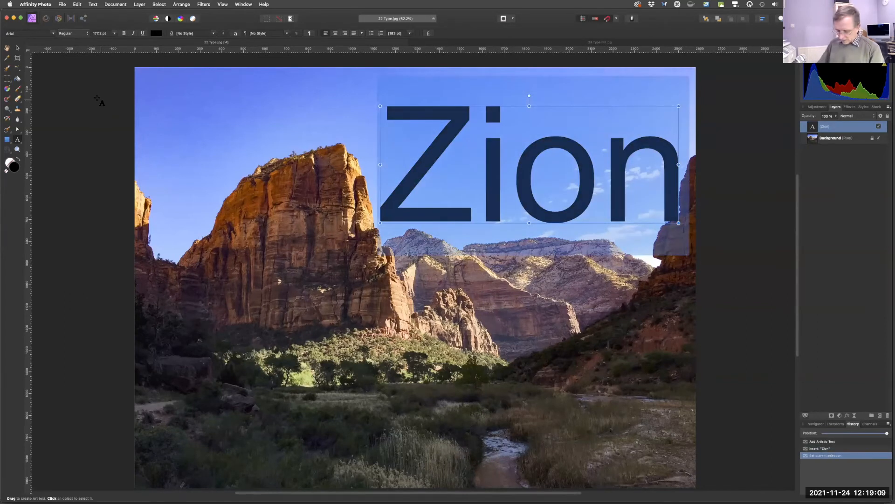
pyautogui.press('fn')
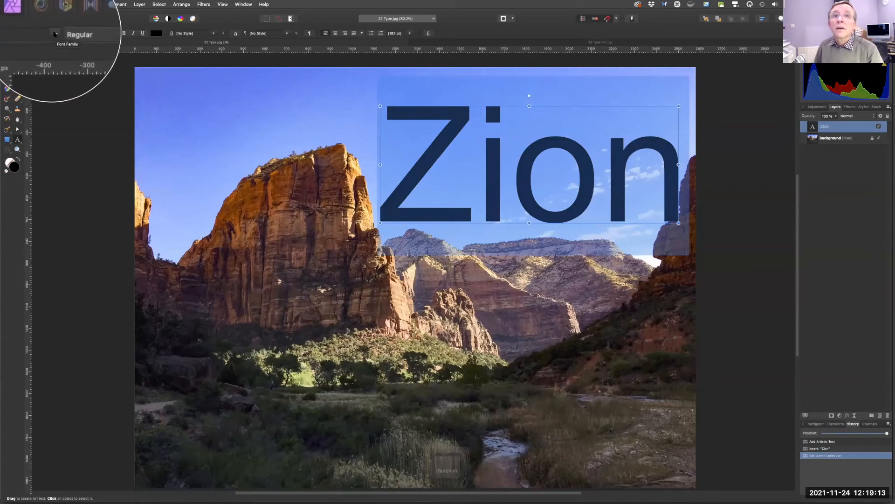
pyautogui.click(53, 35)
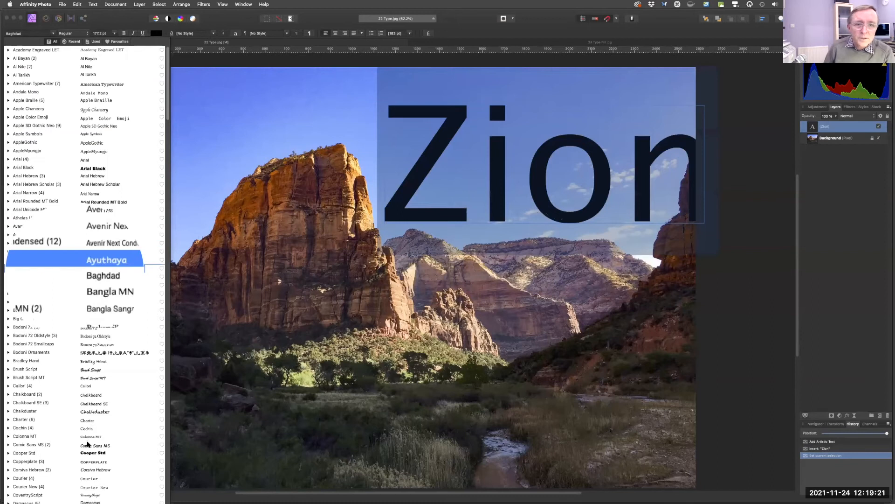
pyautogui.click(89, 454)
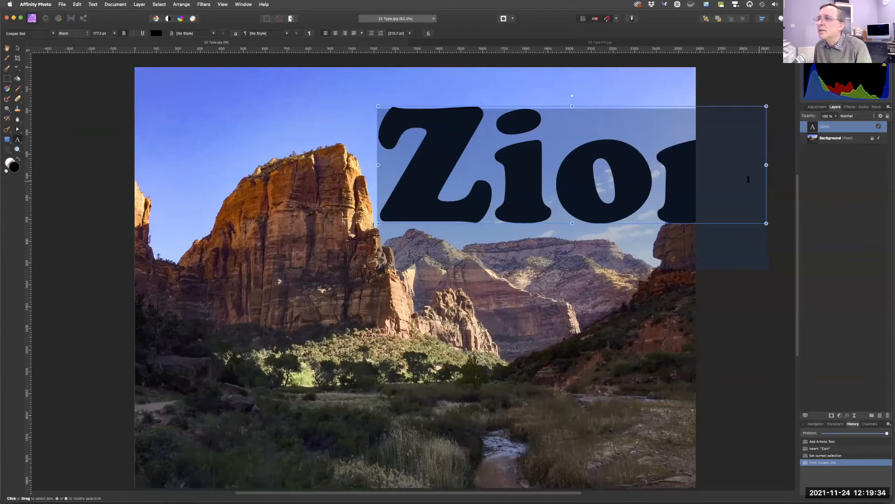
# Scale the Zion text down to about 132 pt and, with the Move Tool, nudge it slightly upward.
pyautogui.moveTo(766, 224); pyautogui.dragTo(675, 181)
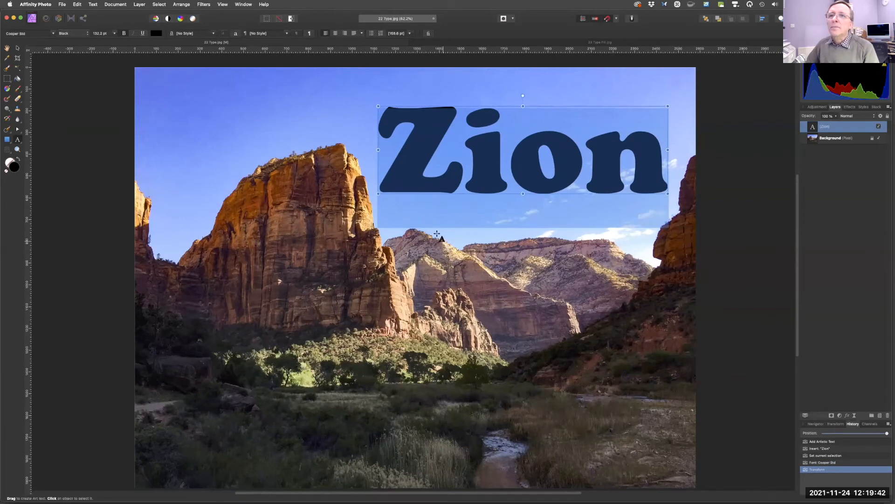
pyautogui.click(18, 48)
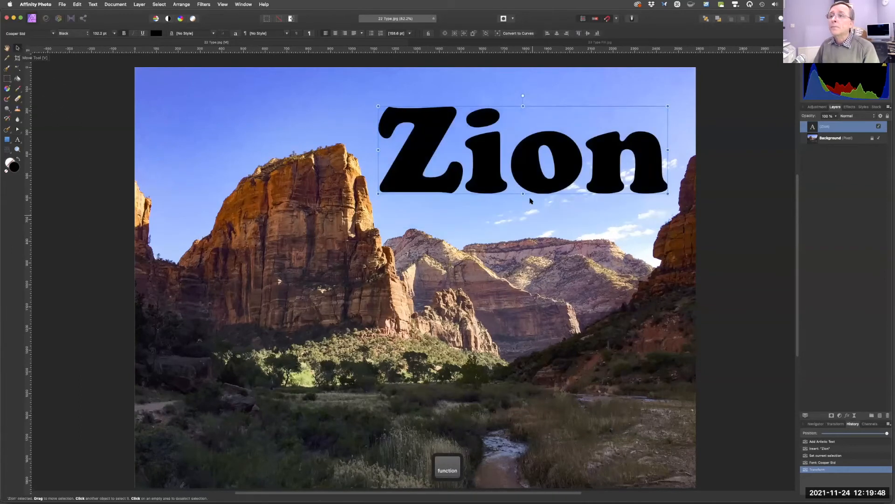
pyautogui.moveTo(529, 174)
pyautogui.mouseDown()
pyautogui.moveTo(534, 209)
pyautogui.moveTo(531, 167)
pyautogui.mouseUp()
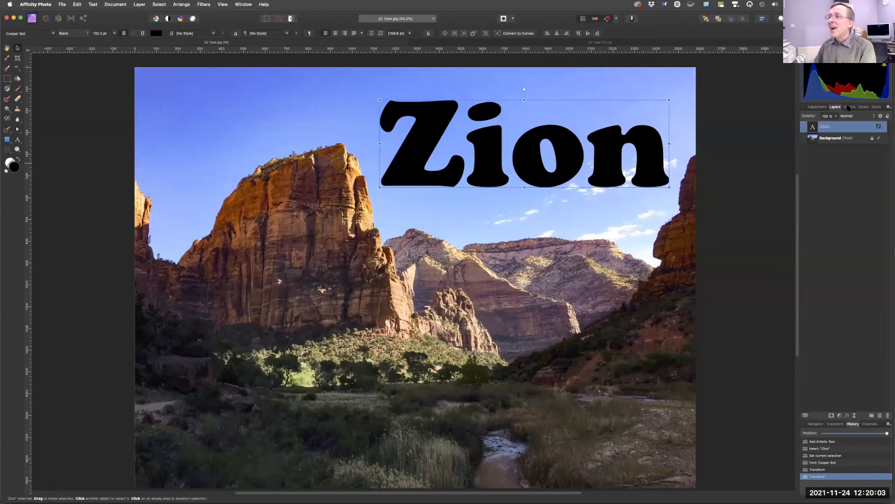
# Examine the Effects and Styles panels available for the Zion text layer.
pyautogui.press('fn')
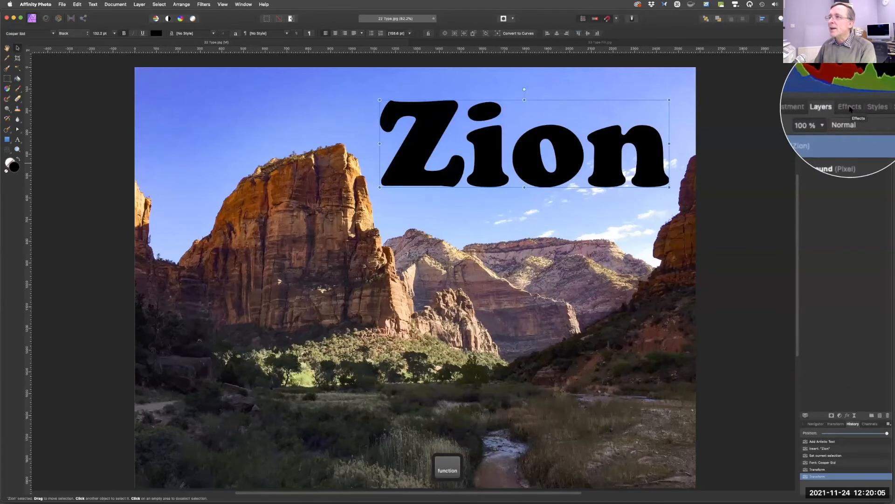
pyautogui.click(847, 108)
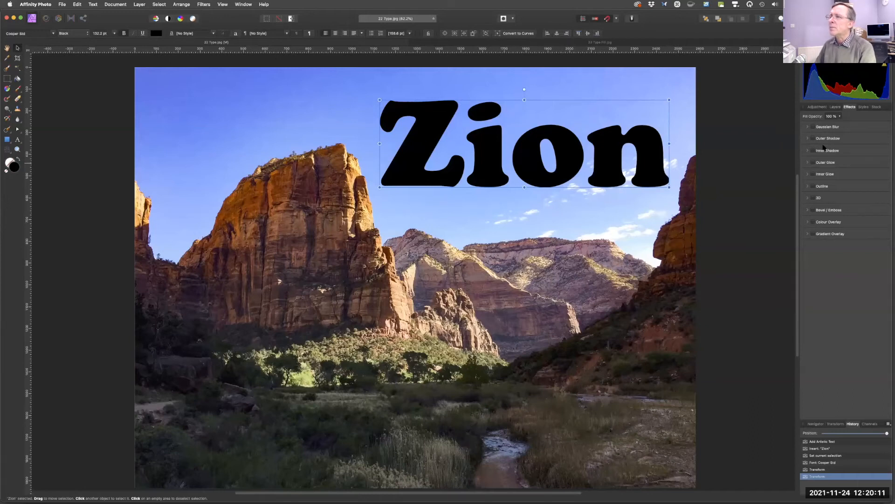
pyautogui.click(863, 107)
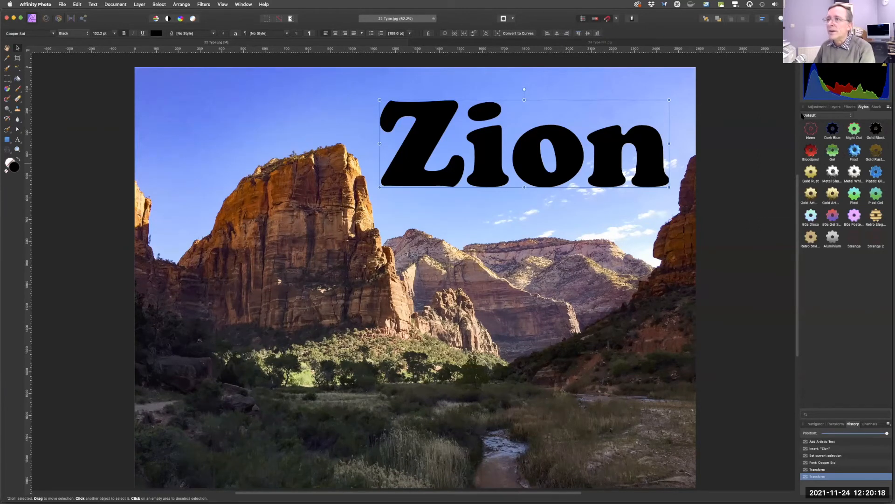
pyautogui.click(850, 108)
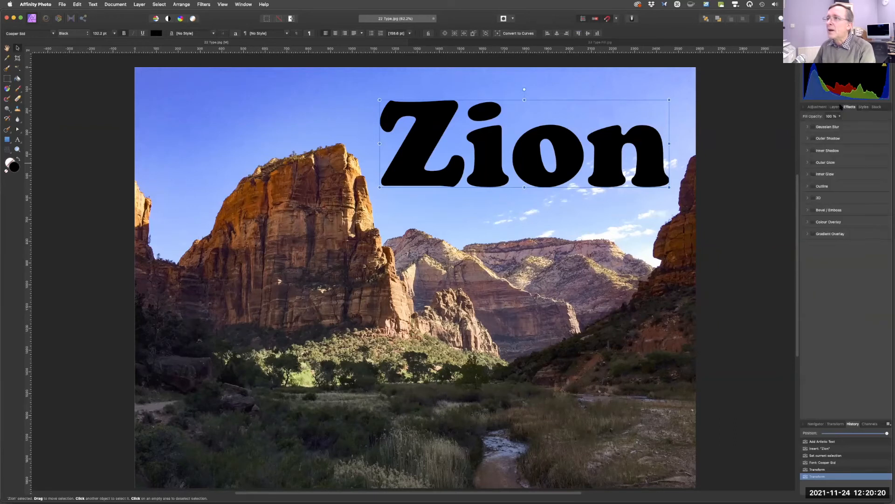
pyautogui.click(835, 108)
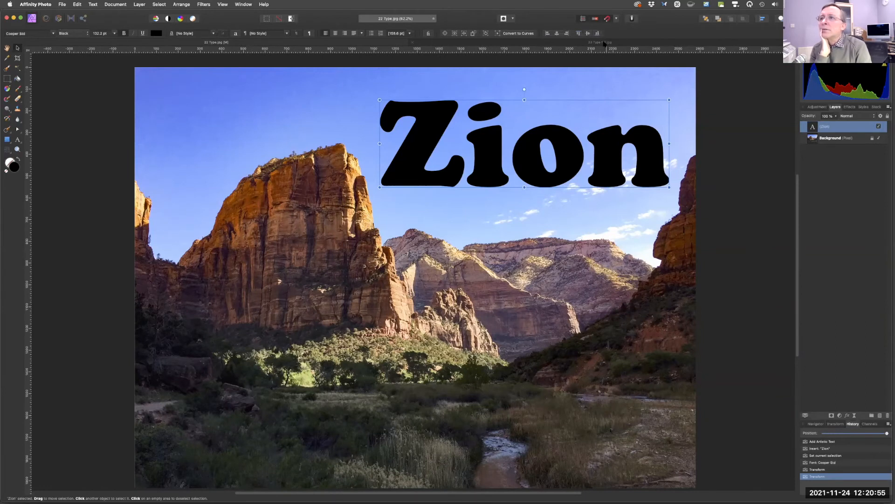
# Copy the rock texture image from the 23 Type Fill.jpg document and return to 22 Type.jpg.
pyautogui.click(601, 43)
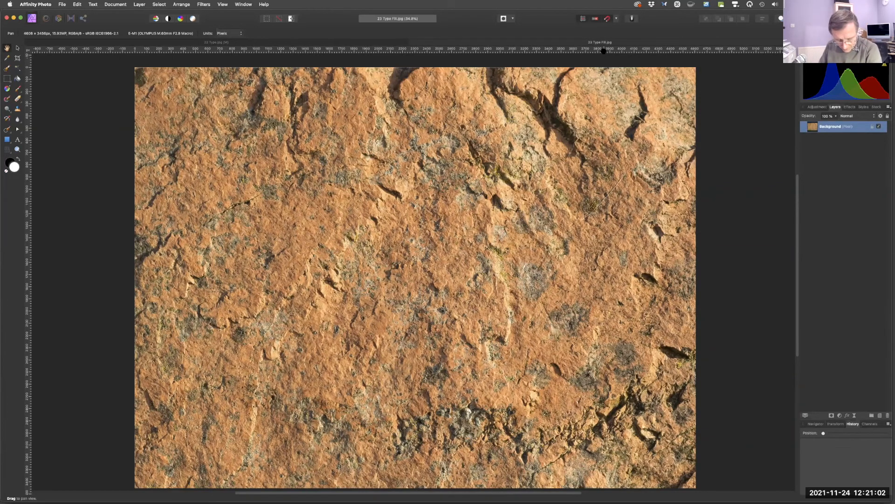
pyautogui.press('super+c')
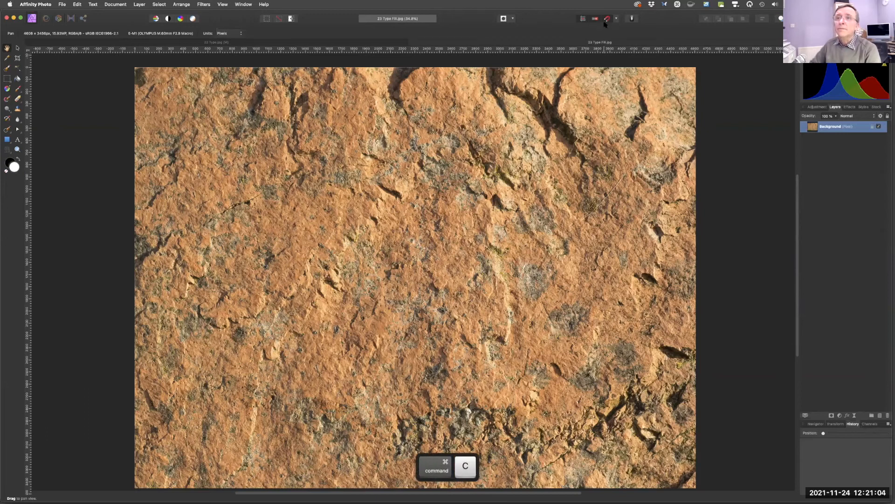
pyautogui.click(349, 43)
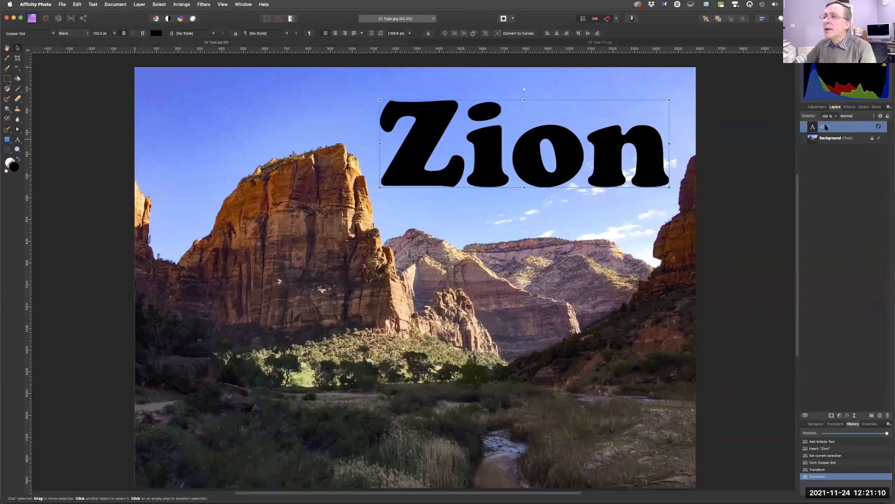
# Paste the rock texture inside the Zion text and nudge it slightly into position within the letters.
pyautogui.press('fn')
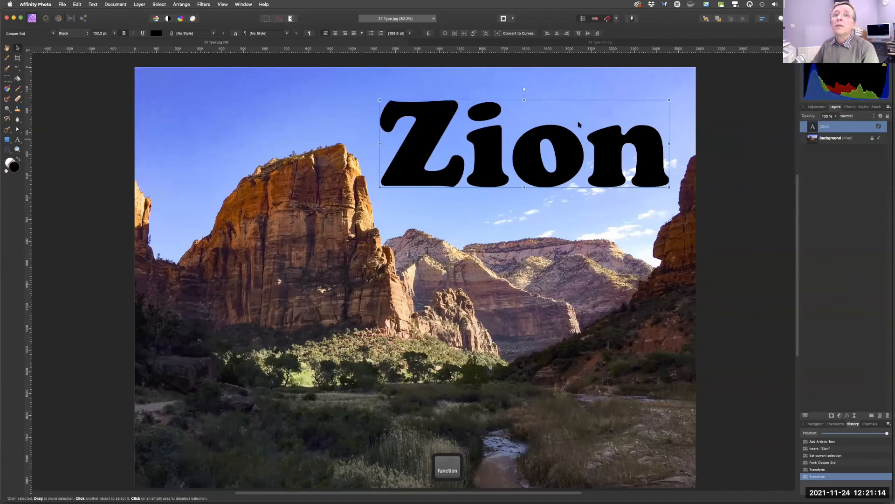
pyautogui.click(90, 6)
pyautogui.moveTo(78, 4)
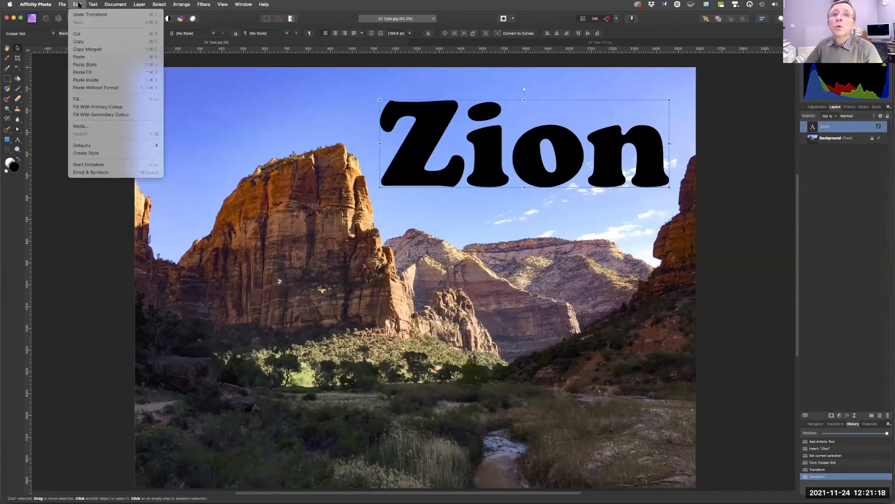
pyautogui.press('fn')
pyautogui.click(93, 82)
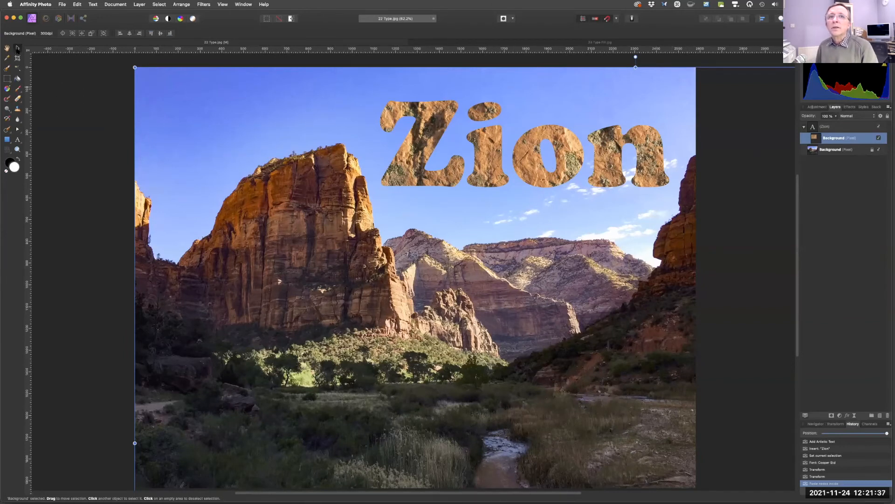
pyautogui.press('fn')
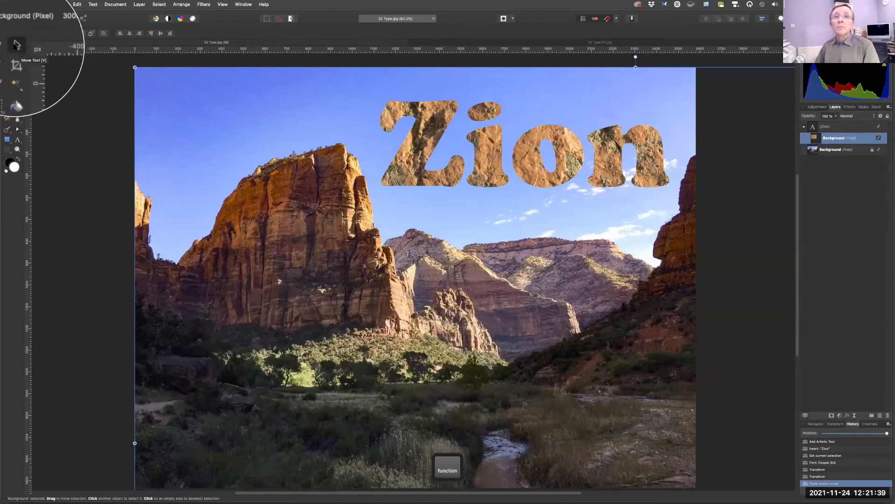
pyautogui.moveTo(424, 152)
pyautogui.mouseDown()
pyautogui.moveTo(368, 125)
pyautogui.moveTo(385, 92)
pyautogui.moveTo(427, 78)
pyautogui.moveTo(411, 87)
pyautogui.moveTo(425, 138)
pyautogui.moveTo(418, 145)
pyautogui.mouseUp()
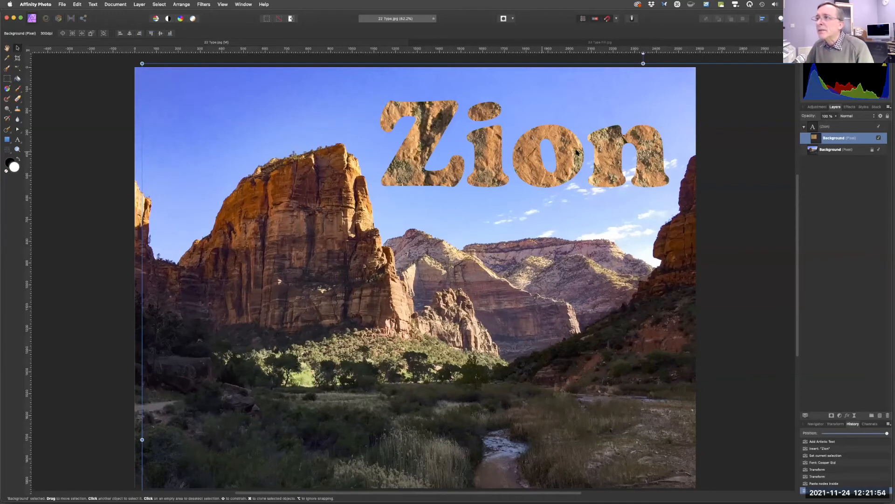
# Add an Outer Shadow to the Zion text layer with about 20 px radius and 42 px offset.
pyautogui.click(825, 127)
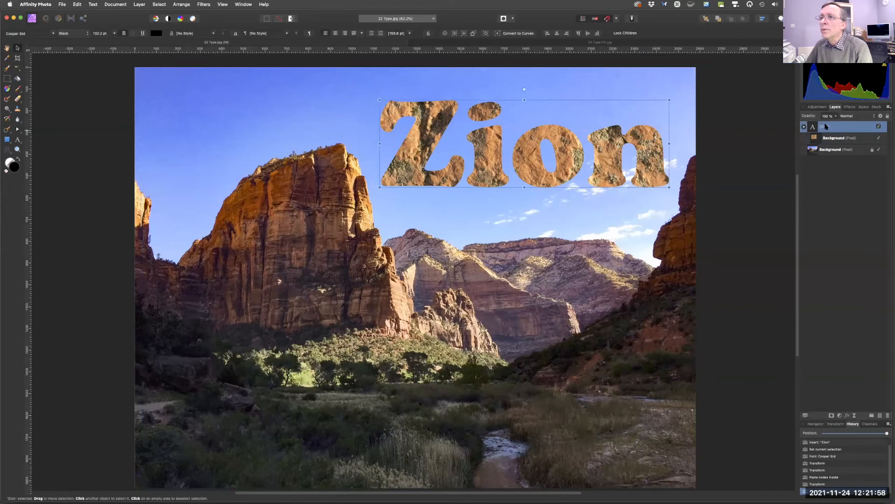
pyautogui.click(850, 107)
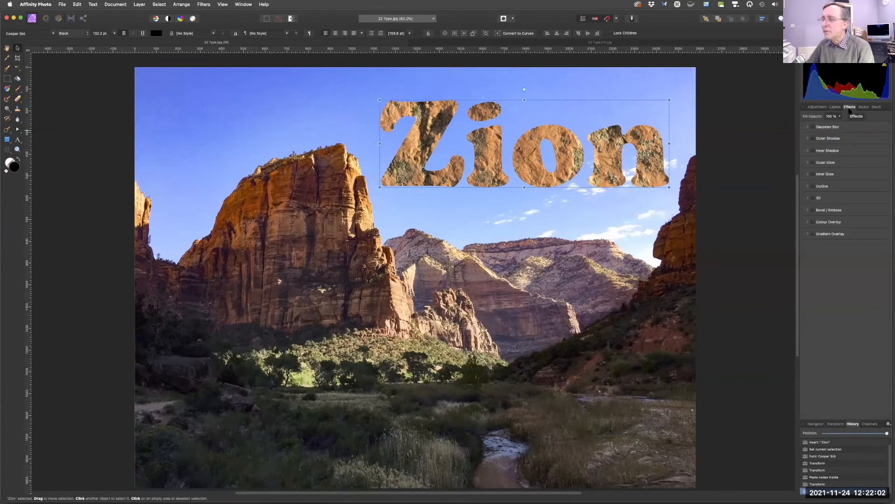
pyautogui.press('fn')
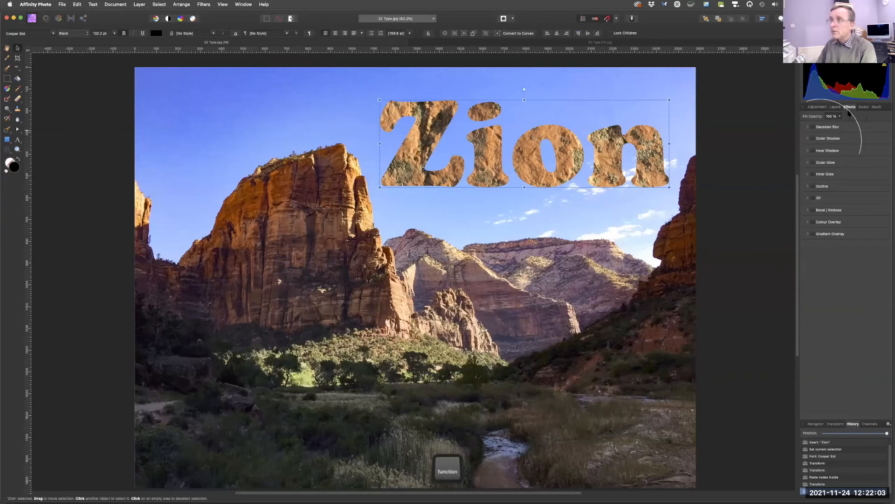
pyautogui.click(808, 139)
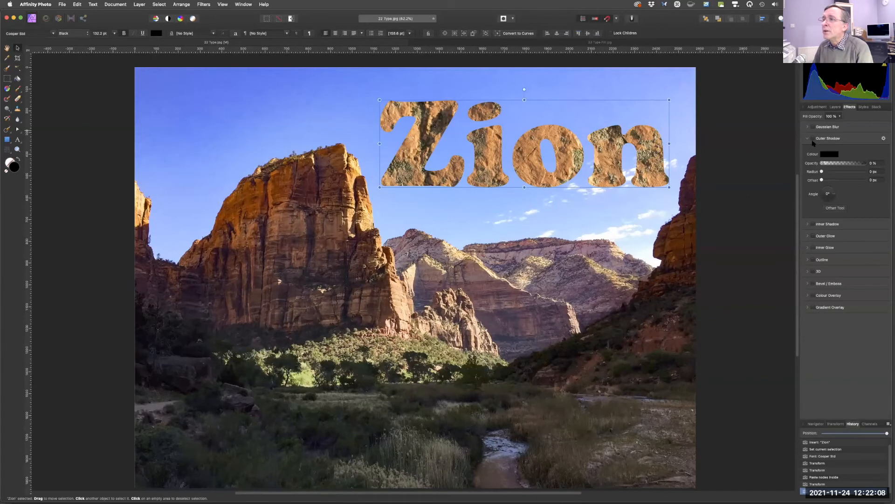
pyautogui.click(813, 139)
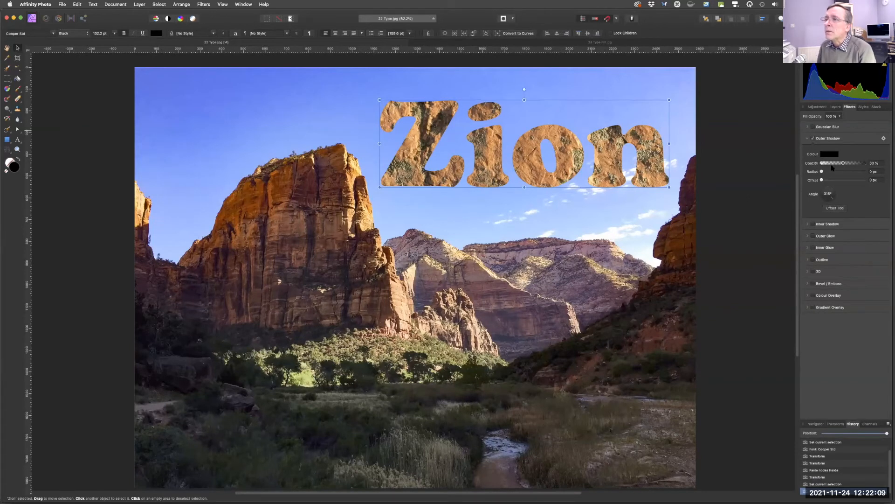
pyautogui.moveTo(822, 171); pyautogui.dragTo(856, 174)
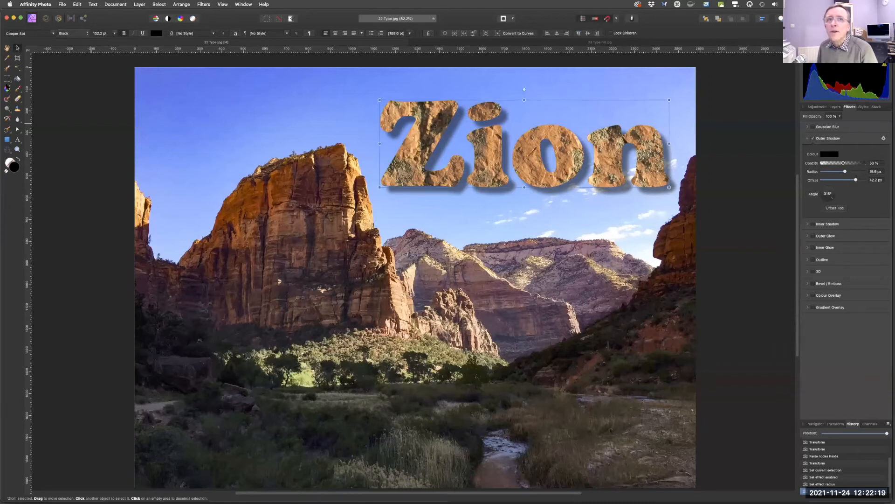
pyautogui.click(7, 48)
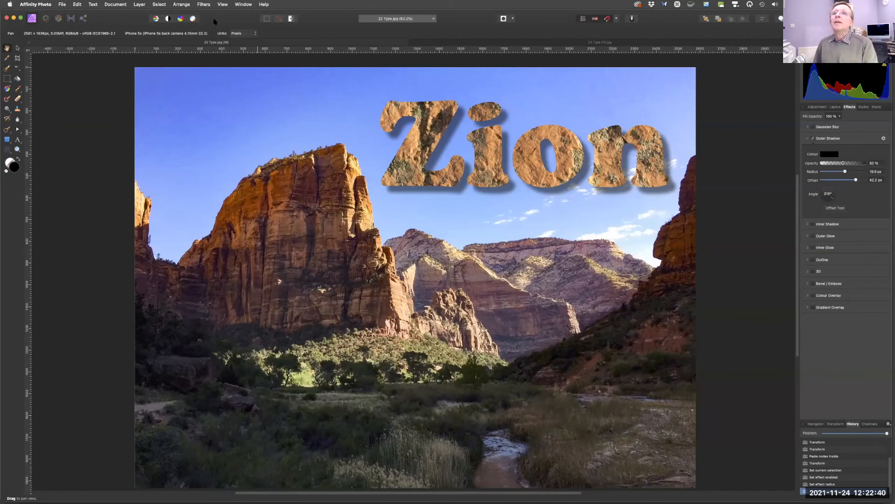
# Open the files 26 Mirrors.jpg and 27 Mirrors.jpg.
pyautogui.click(203, 5)
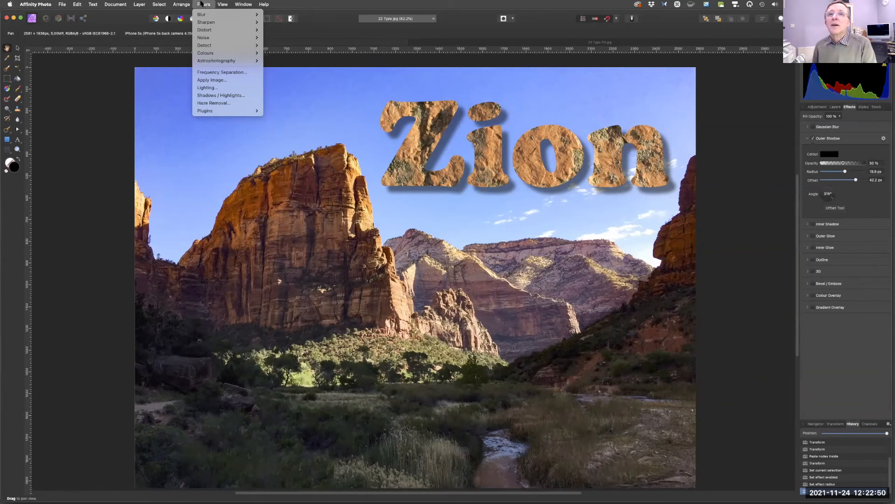
pyautogui.click(201, 4)
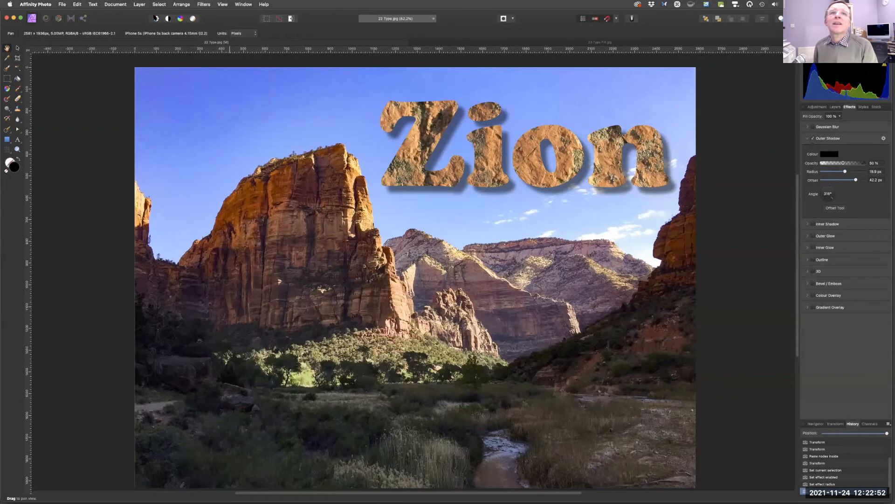
pyautogui.press('super')
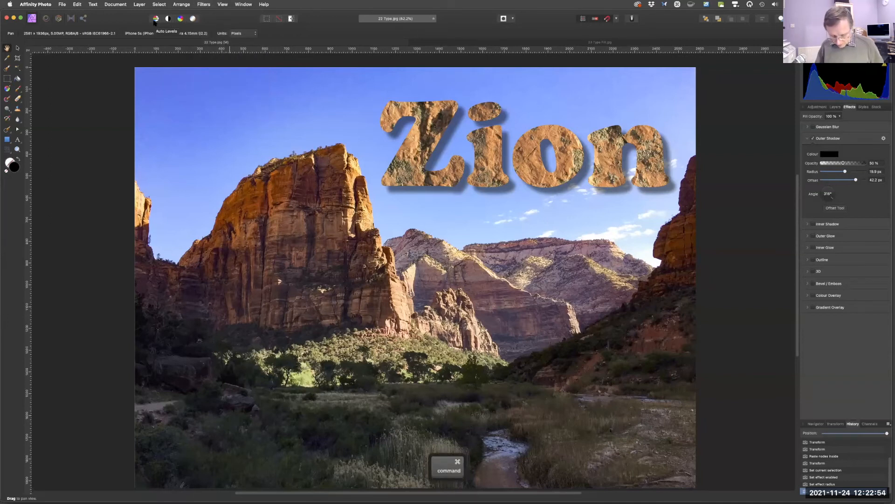
pyautogui.press('super+o')
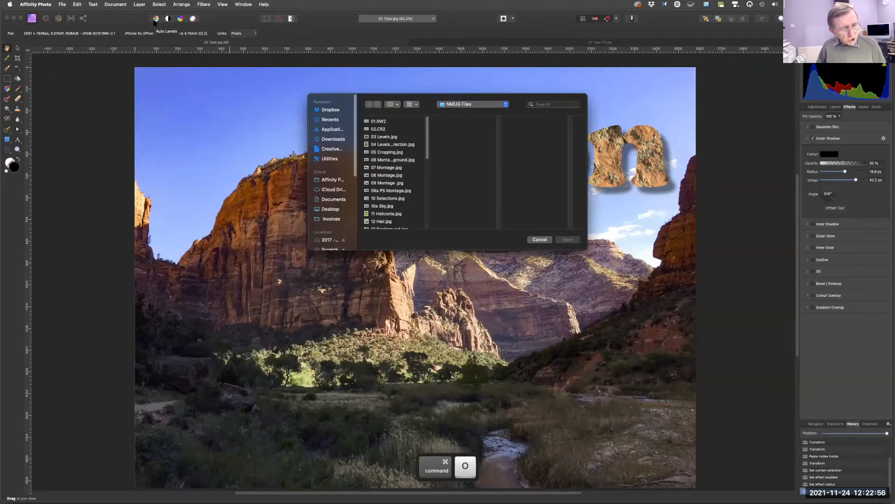
pyautogui.scroll(-5, 421, 221)
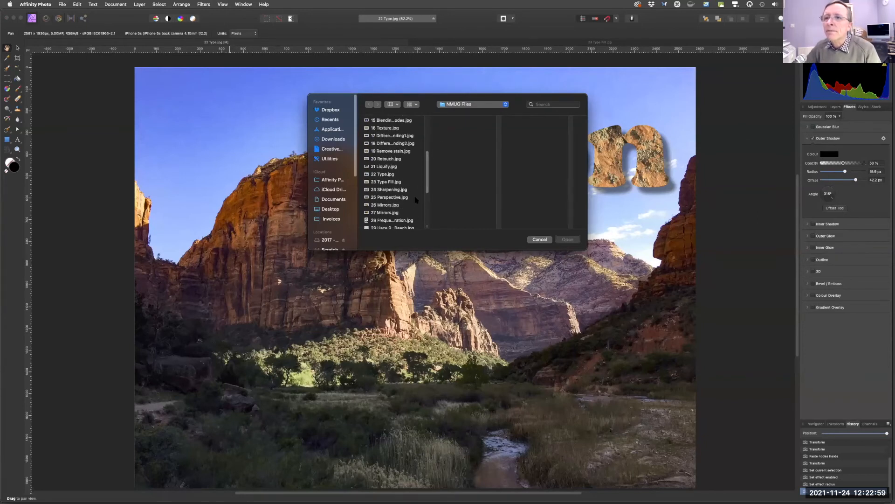
pyautogui.moveTo(411, 205); pyautogui.dragTo(420, 214)
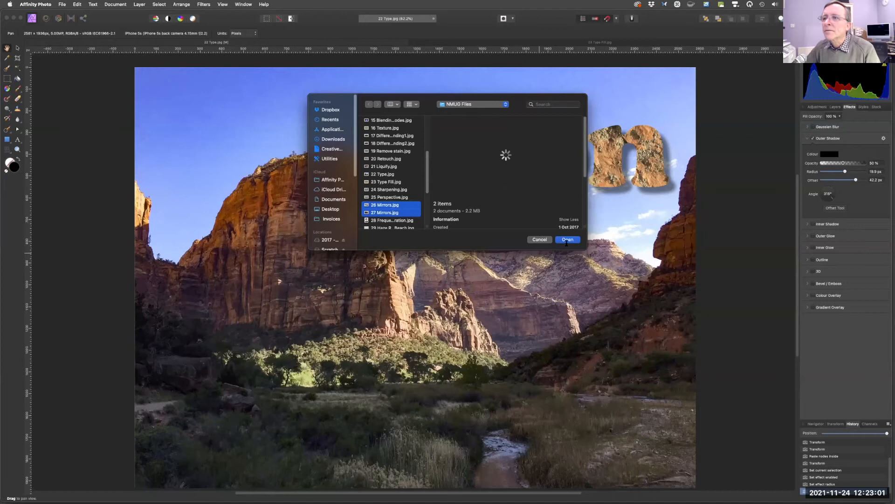
pyautogui.click(564, 240)
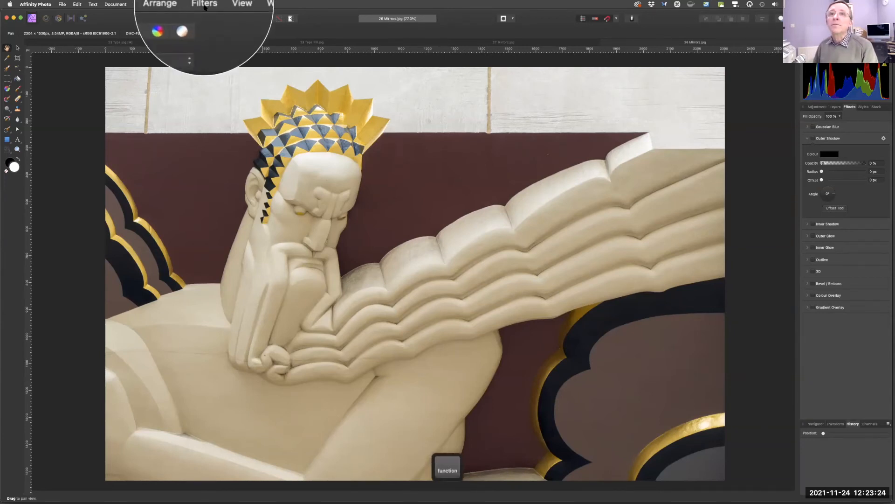
# Apply the Mirror distort filter to 26 Mirrors.jpg with 12 mirrors and a 90° input angle.
pyautogui.click(205, 7)
pyautogui.moveTo(209, 30)
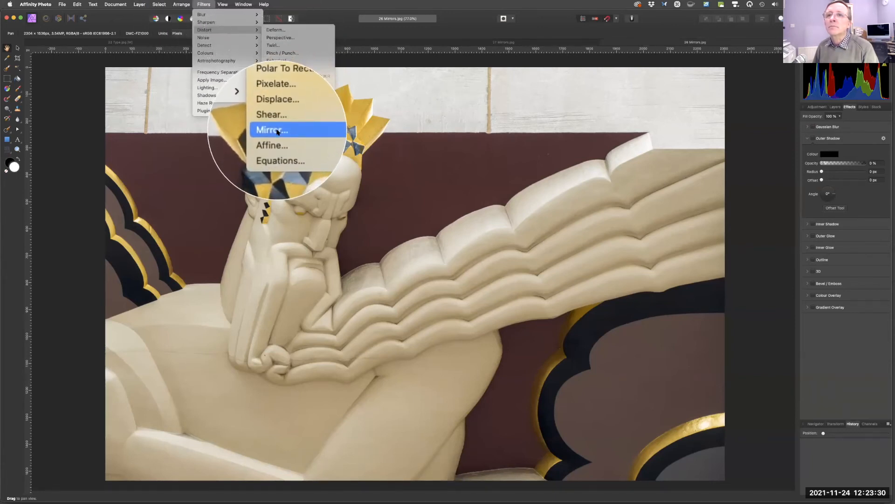
pyautogui.click(278, 134)
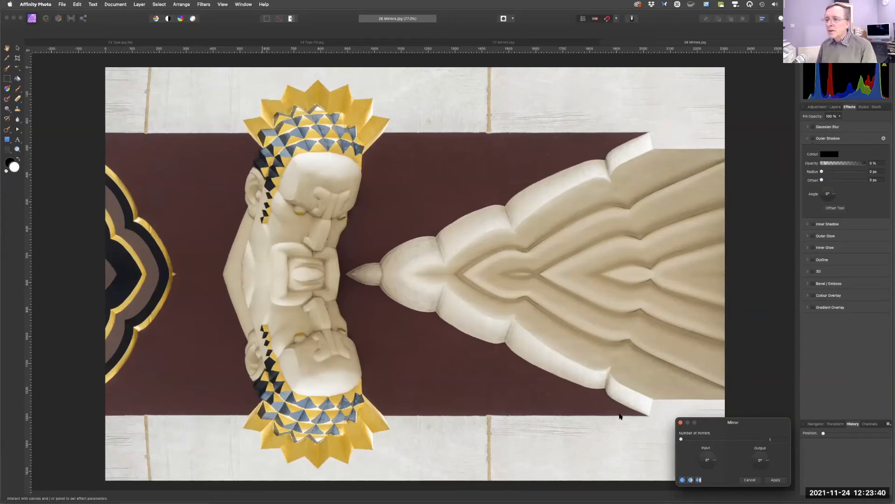
pyautogui.press('fn')
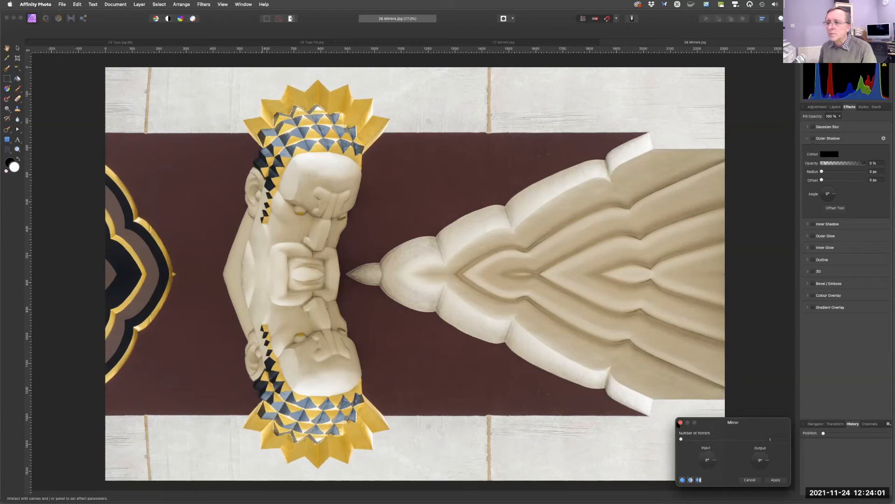
pyautogui.moveTo(682, 439); pyautogui.dragTo(728, 427)
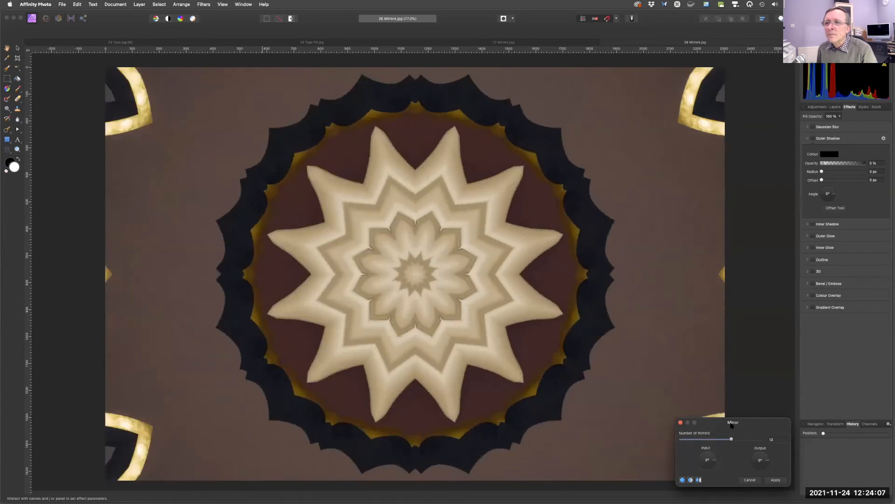
pyautogui.click(714, 465)
pyautogui.moveTo(707, 465); pyautogui.dragTo(686, 420)
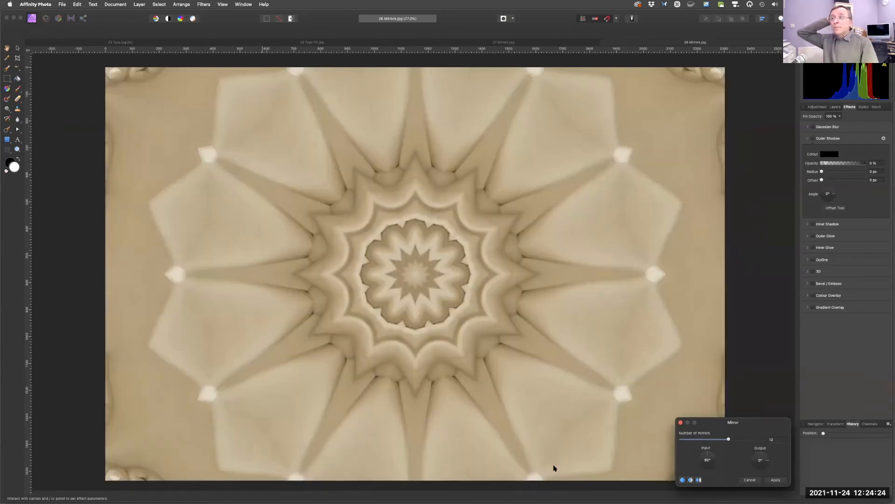
# Try the Mirror filter on 27 Mirrors.jpg with 6 mirrors and an adjusted input angle, closing it without applying.
pyautogui.click(482, 42)
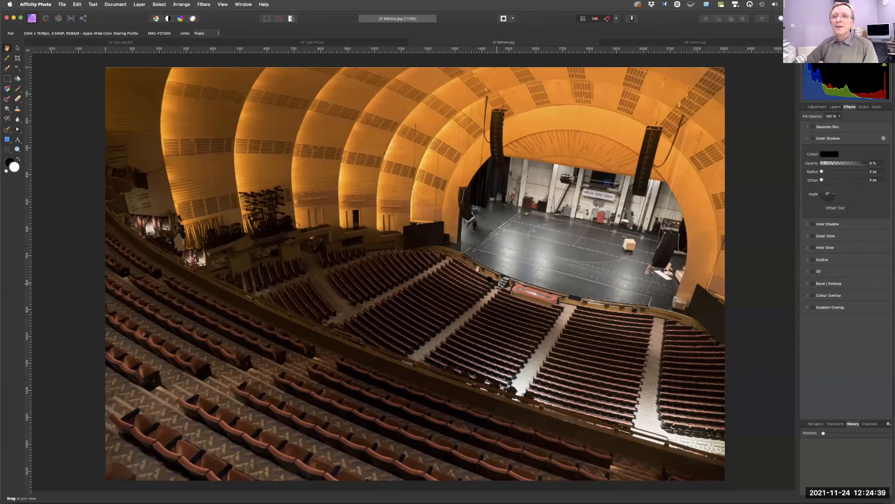
pyautogui.click(204, 4)
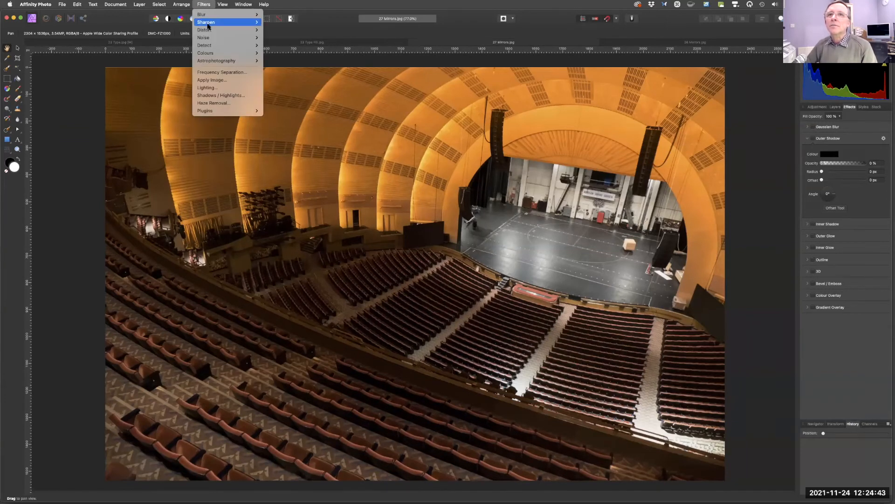
pyautogui.moveTo(208, 30)
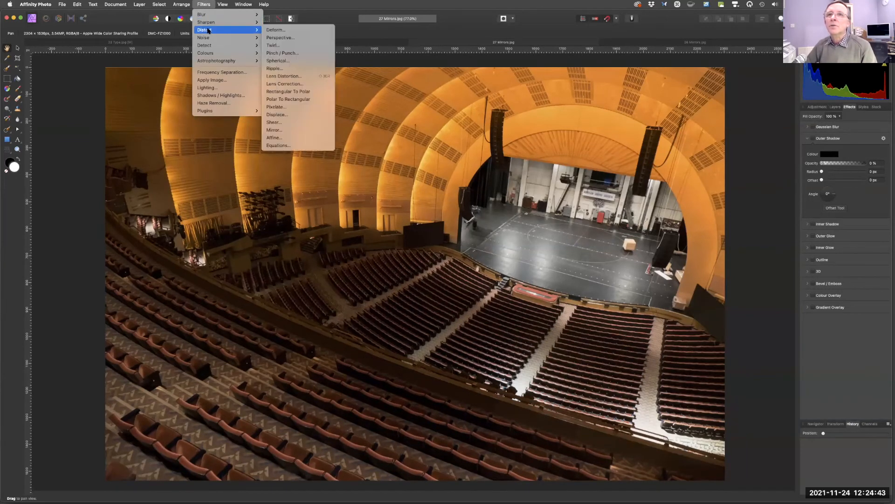
pyautogui.click(287, 130)
pyautogui.moveTo(679, 440); pyautogui.dragTo(697, 438)
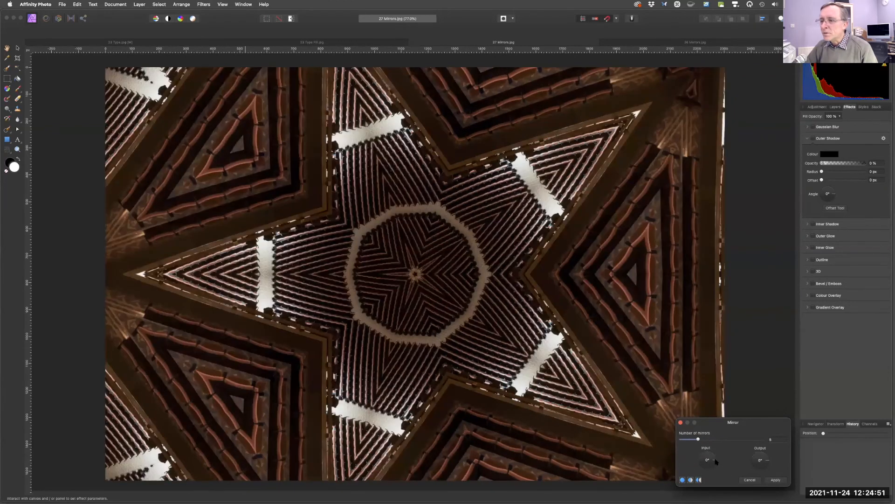
pyautogui.moveTo(711, 465); pyautogui.dragTo(681, 438)
pyautogui.click(680, 423)
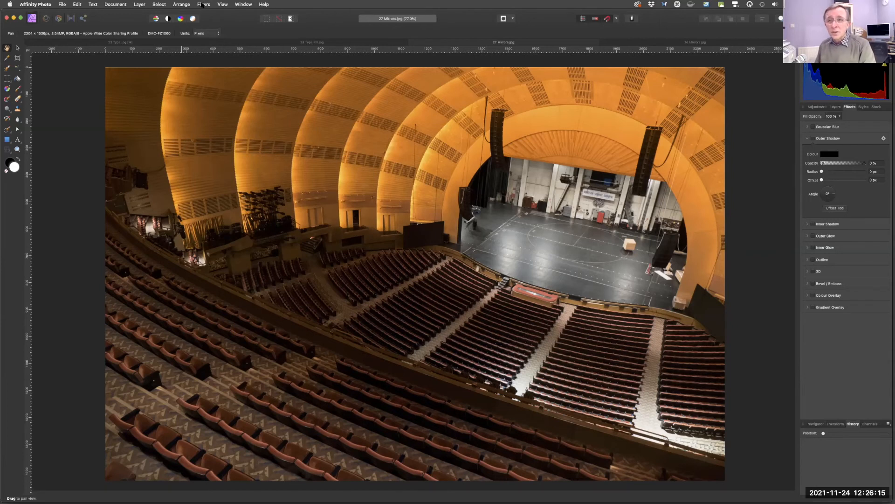
# Open the file 28 Frequency Separation.jpg.
pyautogui.click(204, 4)
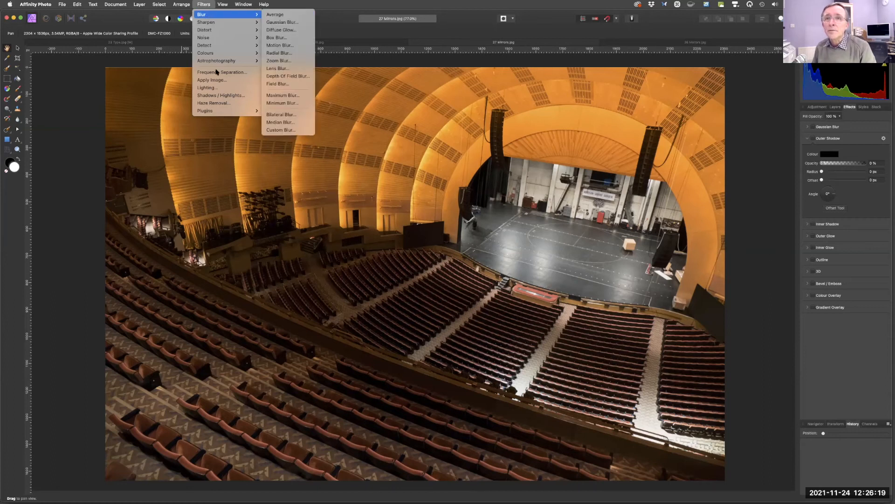
pyautogui.click(205, 4)
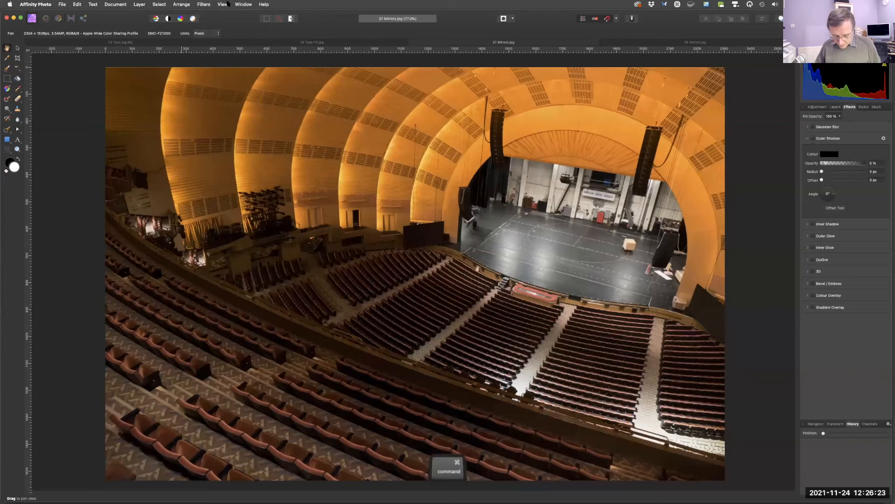
pyautogui.press('super+o')
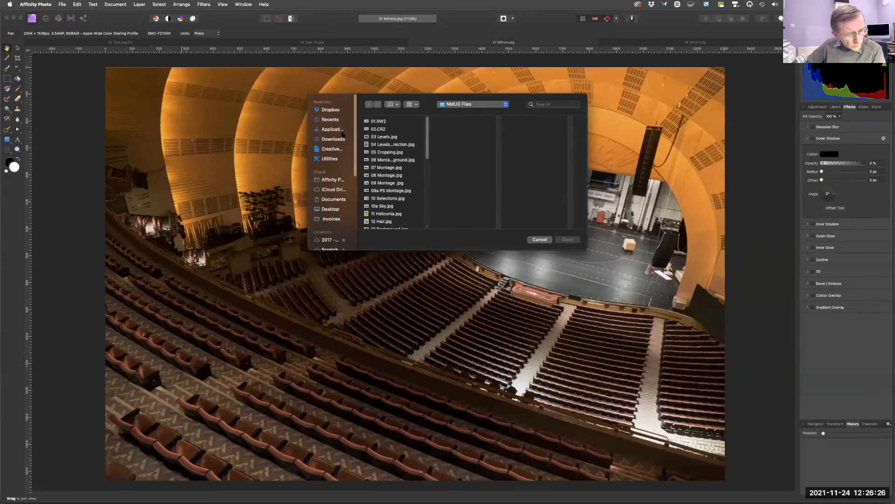
pyautogui.scroll(-10, 420, 167)
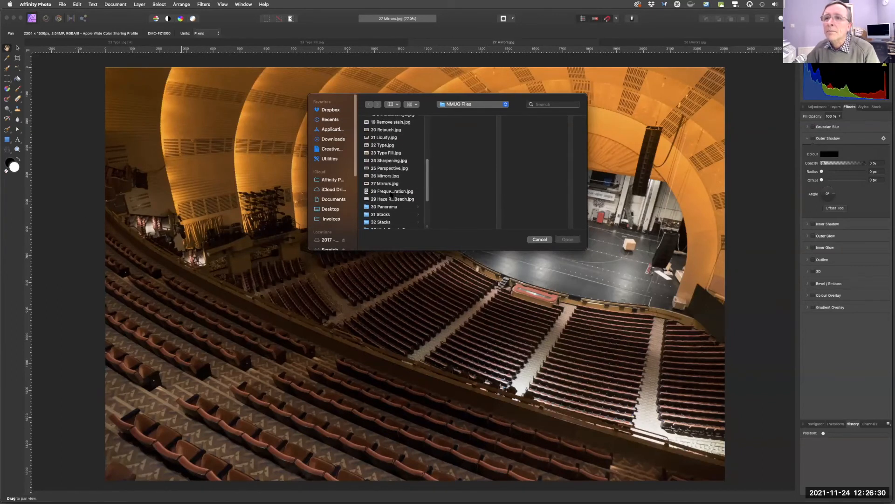
pyautogui.click(397, 192)
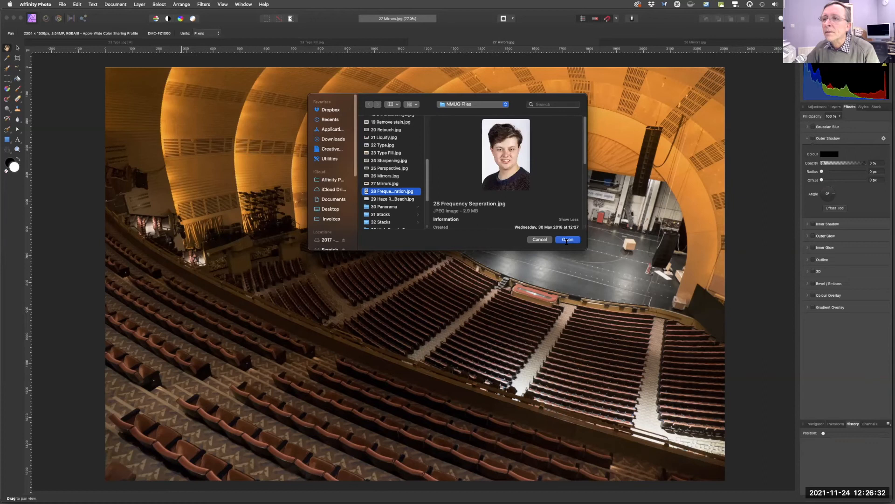
pyautogui.click(567, 240)
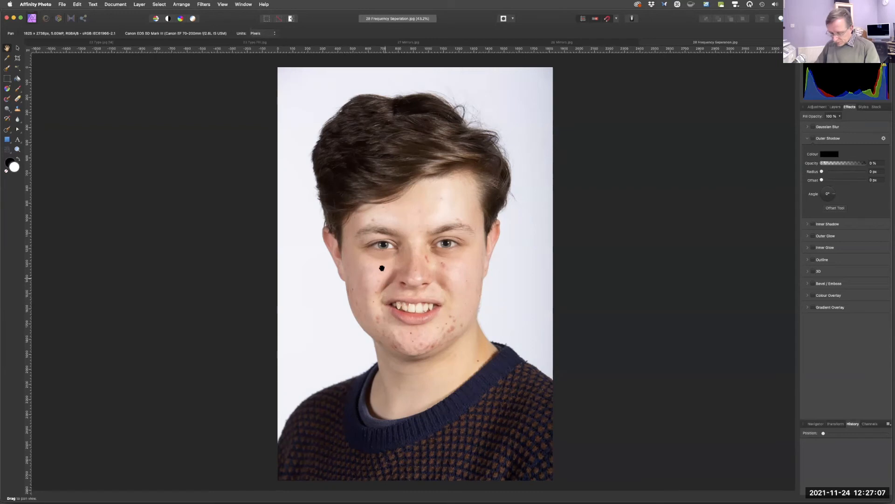
# Apply the Frequency Separation filter to the portrait using the Gaussian method.
pyautogui.click(204, 4)
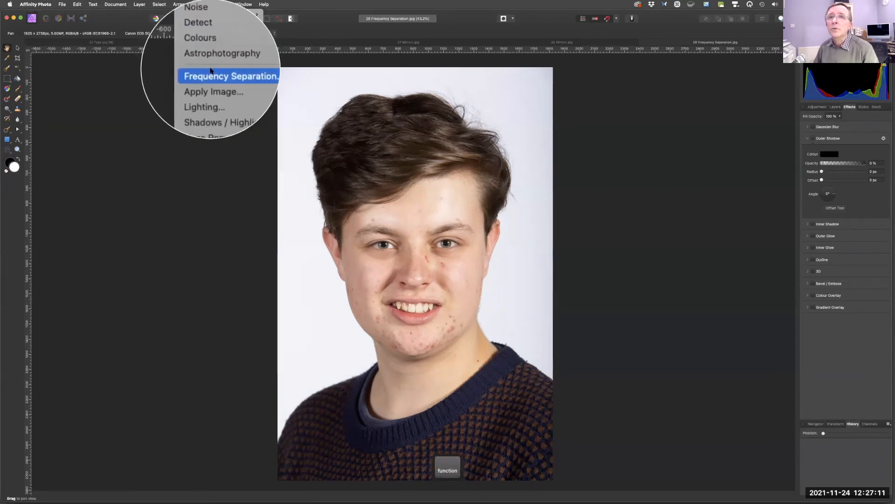
pyautogui.click(212, 73)
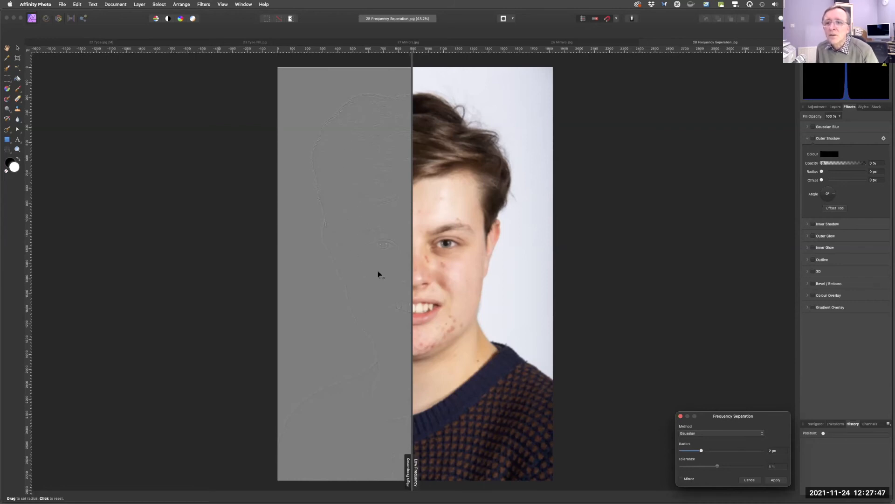
pyautogui.moveTo(412, 276); pyautogui.dragTo(420, 439)
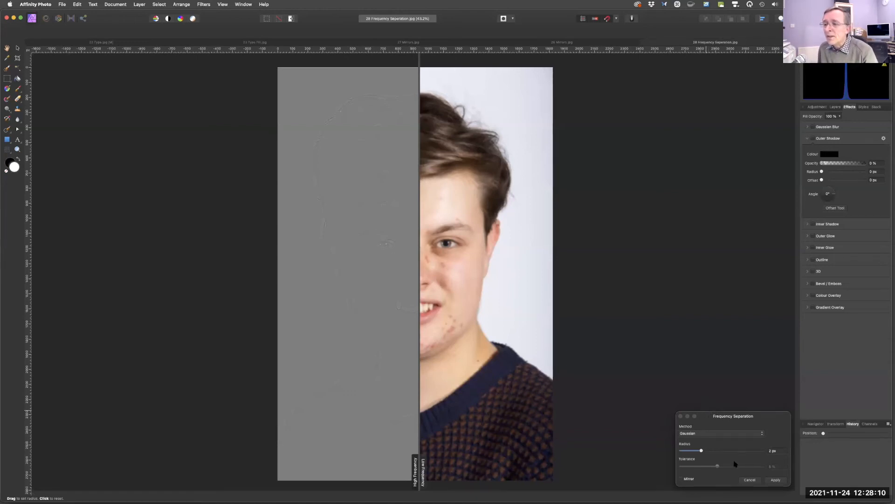
pyautogui.click(775, 480)
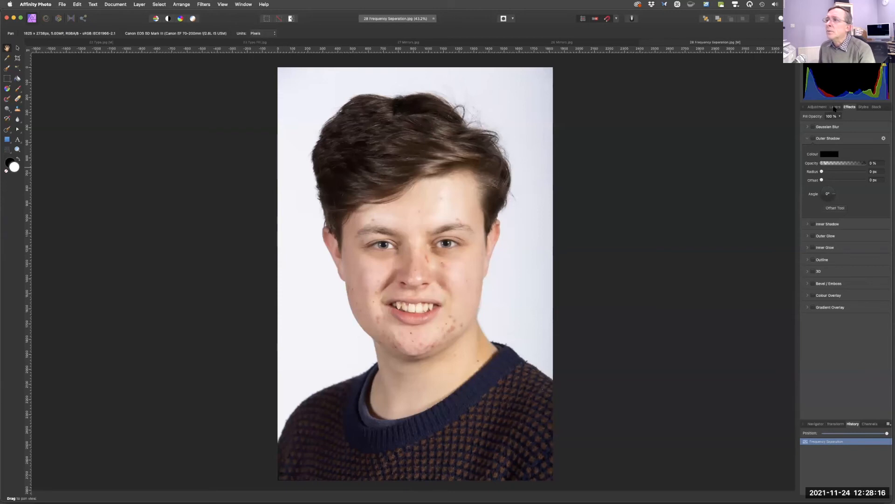
# Hide the High Frequency layer and select the Low Frequency layer.
pyautogui.click(834, 108)
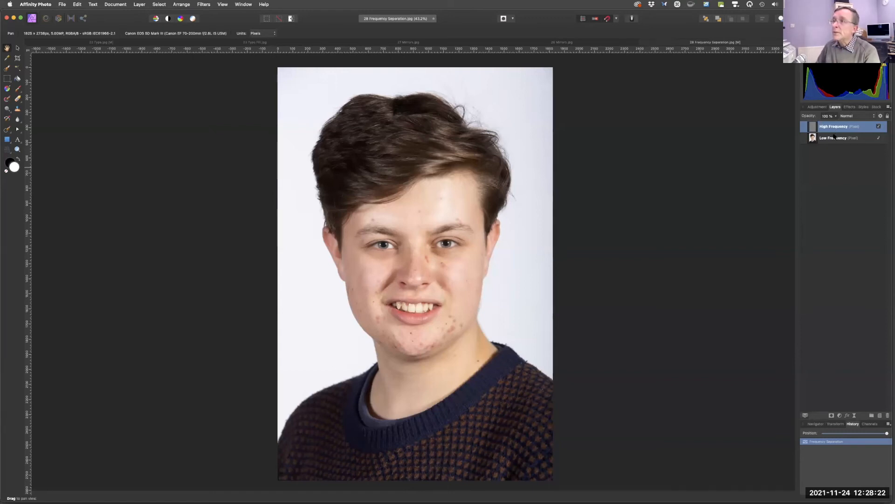
pyautogui.press('fn')
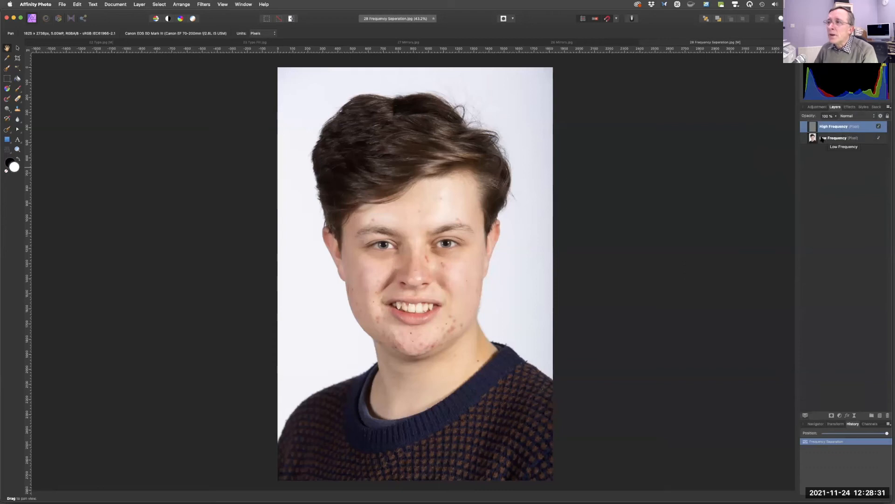
pyautogui.press('fn')
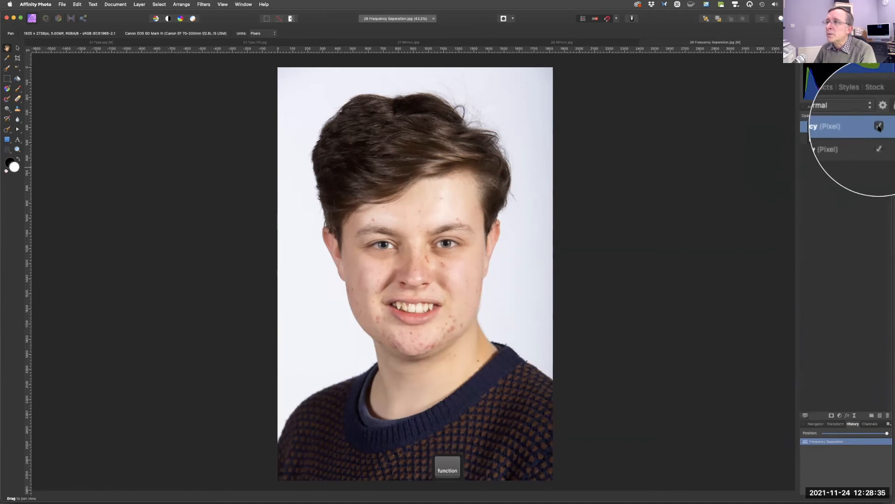
pyautogui.click(878, 126)
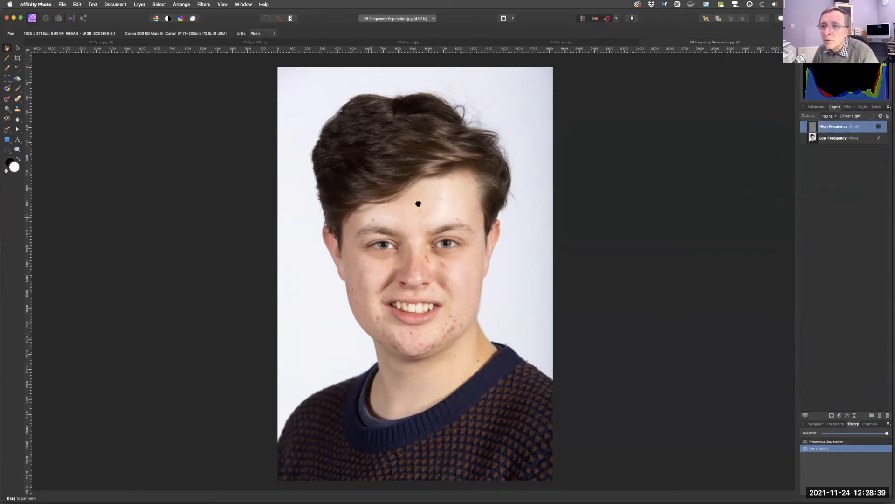
pyautogui.click(842, 141)
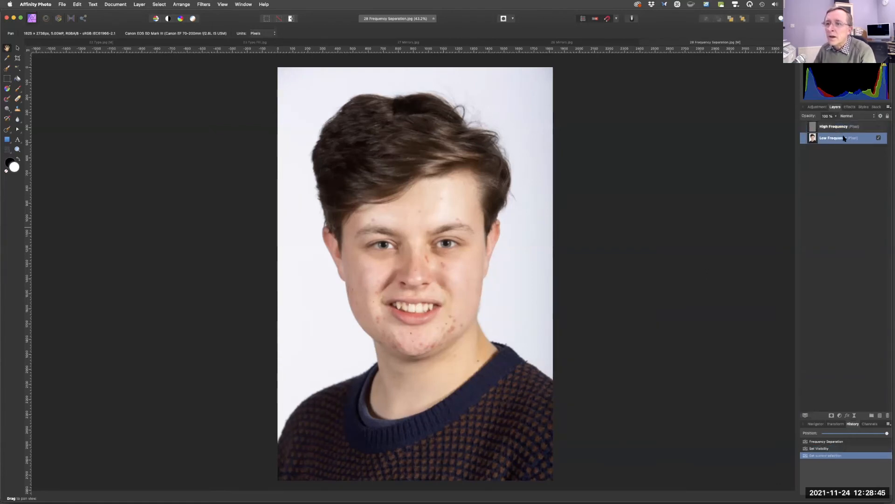
# Enlarge the Inpainting brush and paint out blemishes on the cheek and forehead of the Low Frequency layer.
pyautogui.press('space')
pyautogui.press('super')
pyautogui.moveTo(441, 298); pyautogui.dragTo(591, 319)
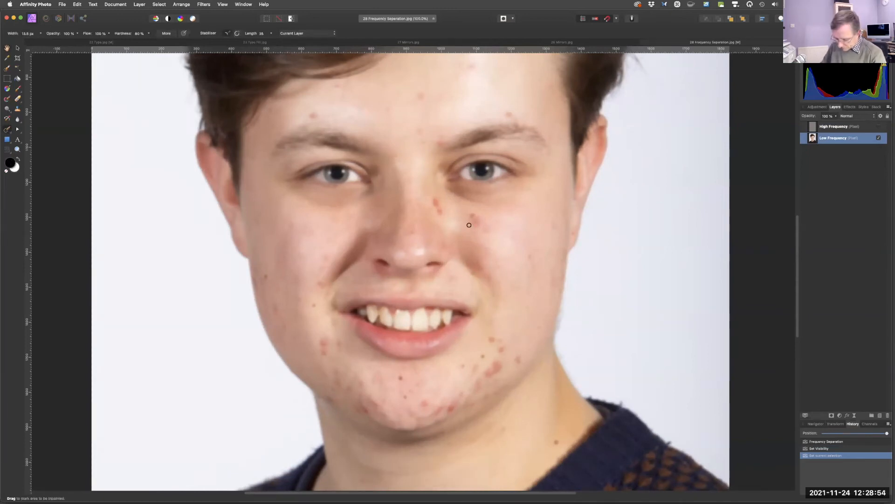
pyautogui.press(']')
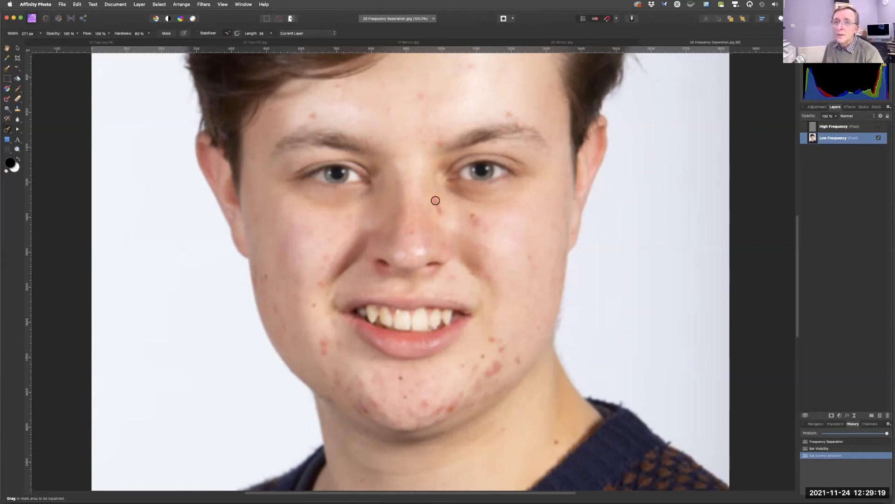
pyautogui.moveTo(435, 201)
pyautogui.mouseDown()
pyautogui.moveTo(442, 222)
pyautogui.moveTo(481, 228)
pyautogui.mouseUp()
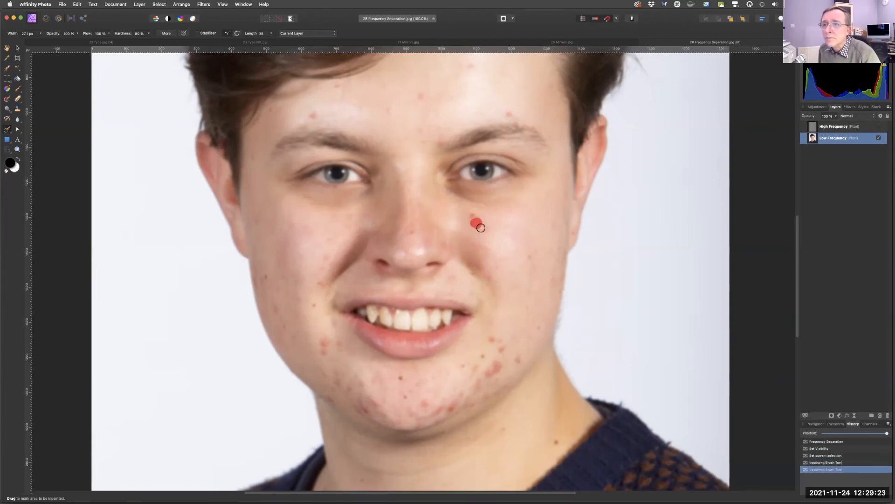
pyautogui.moveTo(499, 115); pyautogui.dragTo(510, 116)
pyautogui.click(514, 124)
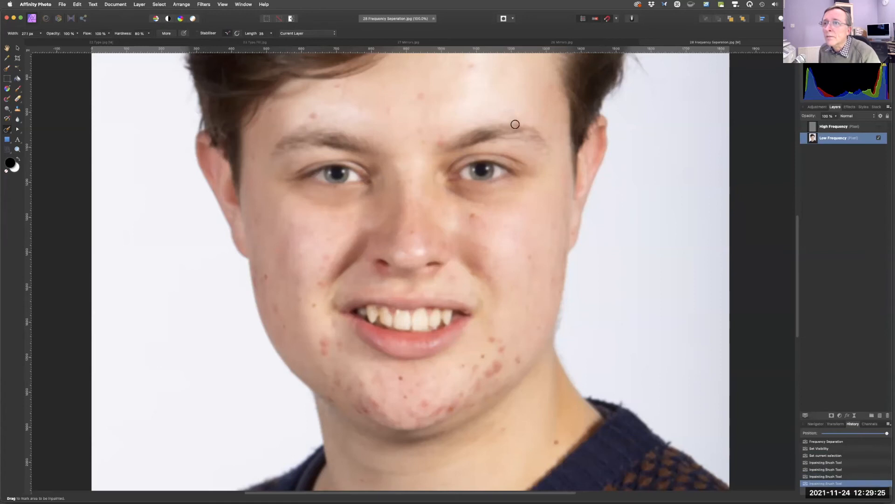
pyautogui.click(439, 131)
pyautogui.click(420, 136)
pyautogui.click(420, 97)
pyautogui.click(389, 111)
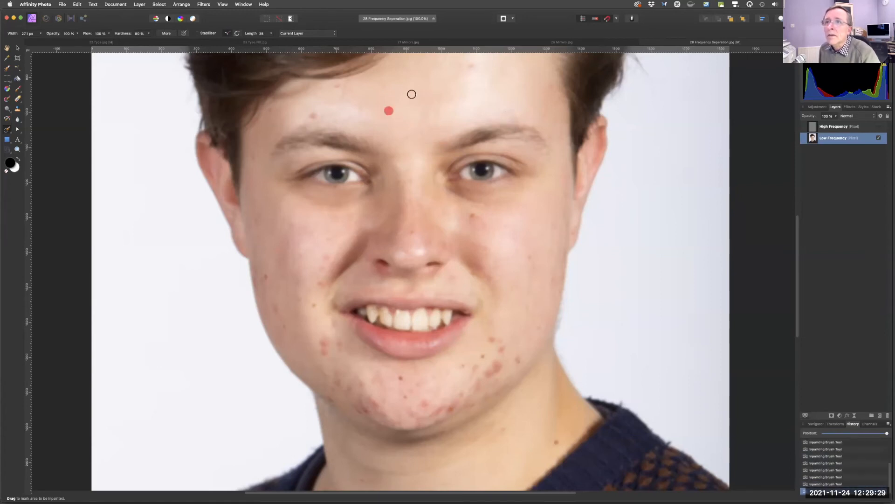
pyautogui.click(470, 66)
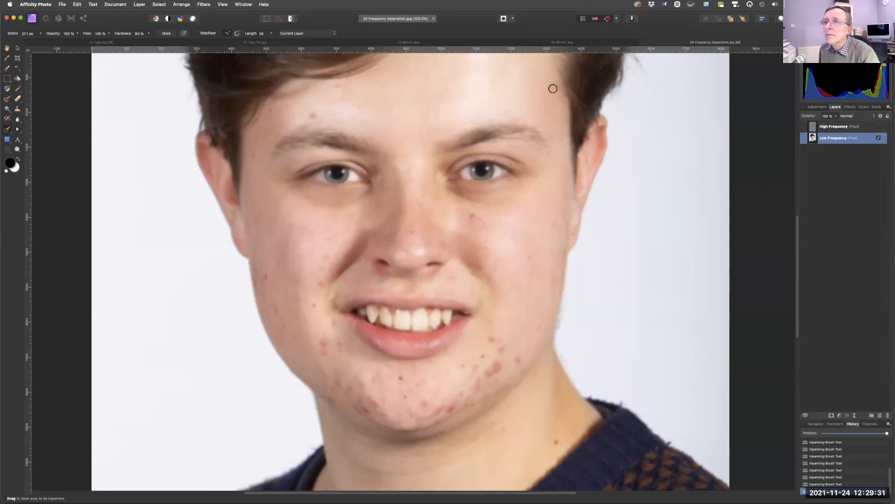
# Inpaint the remaining blemishes on the forehead, right cheek and chin of the Low Frequency layer.
pyautogui.click(332, 89)
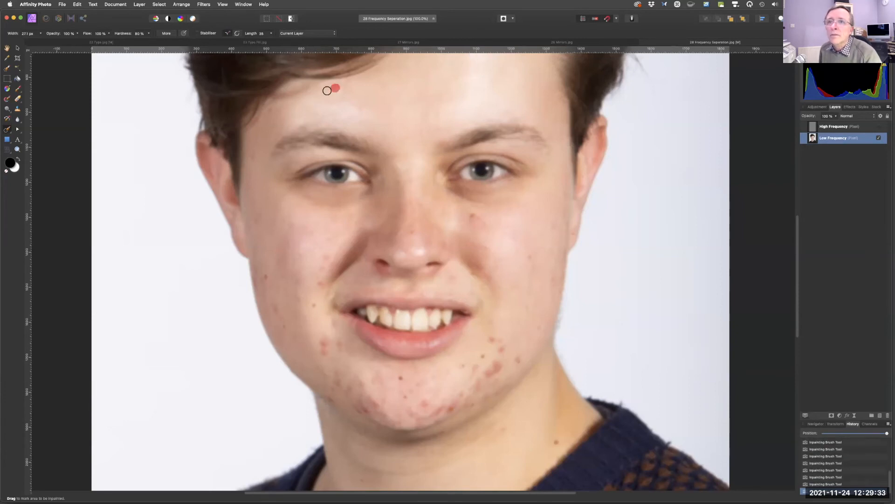
pyautogui.click(479, 225)
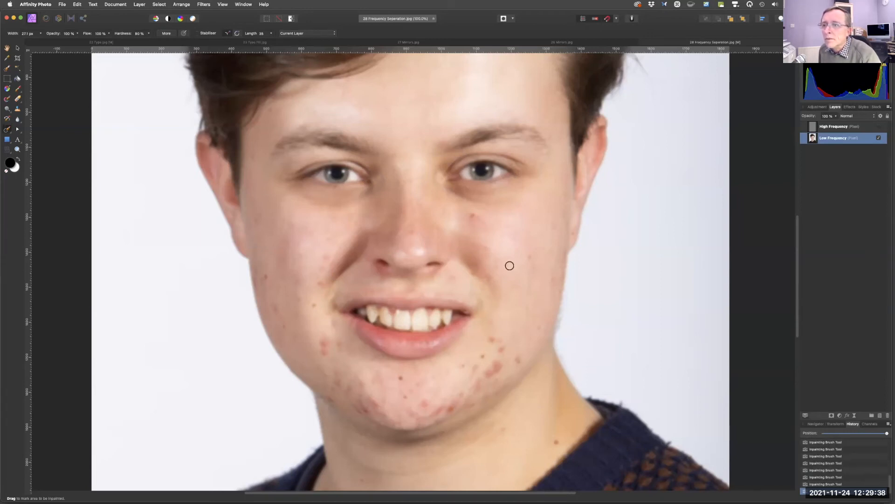
pyautogui.moveTo(489, 338)
pyautogui.mouseDown()
pyautogui.moveTo(517, 361)
pyautogui.moveTo(490, 376)
pyautogui.moveTo(472, 374)
pyautogui.moveTo(475, 390)
pyautogui.moveTo(477, 376)
pyautogui.moveTo(500, 386)
pyautogui.moveTo(467, 407)
pyautogui.mouseUp()
pyautogui.click(500, 349)
pyautogui.click(517, 361)
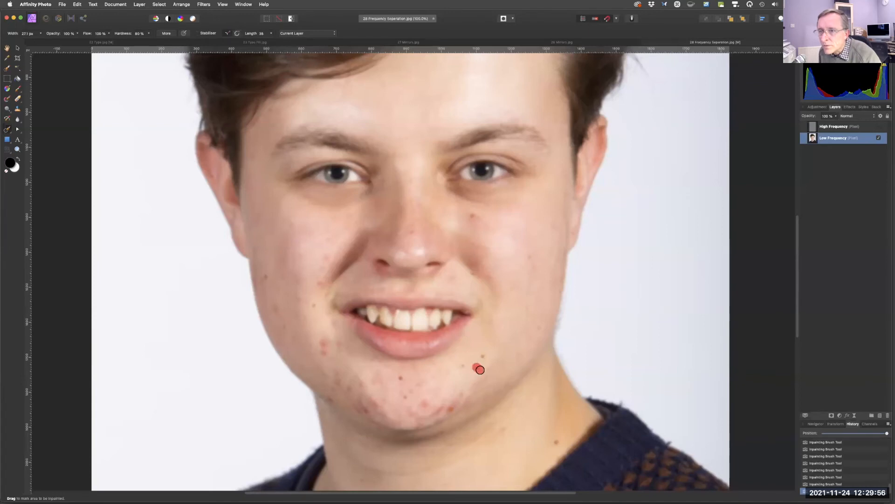
# Paint out the blemishes along the chin, jawline and beside the mouth with the Inpainting brush.
pyautogui.moveTo(457, 397)
pyautogui.mouseDown()
pyautogui.moveTo(419, 417)
pyautogui.moveTo(424, 408)
pyautogui.mouseUp()
pyautogui.click(444, 406)
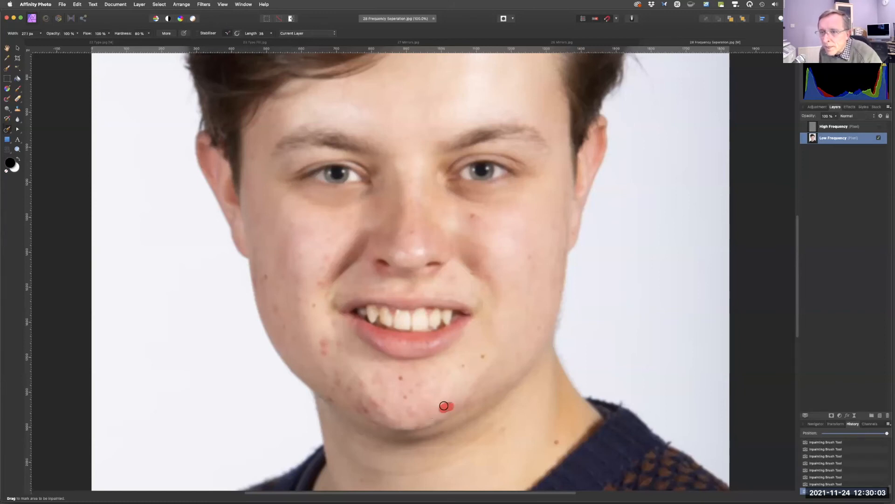
pyautogui.click(423, 409)
pyautogui.click(408, 411)
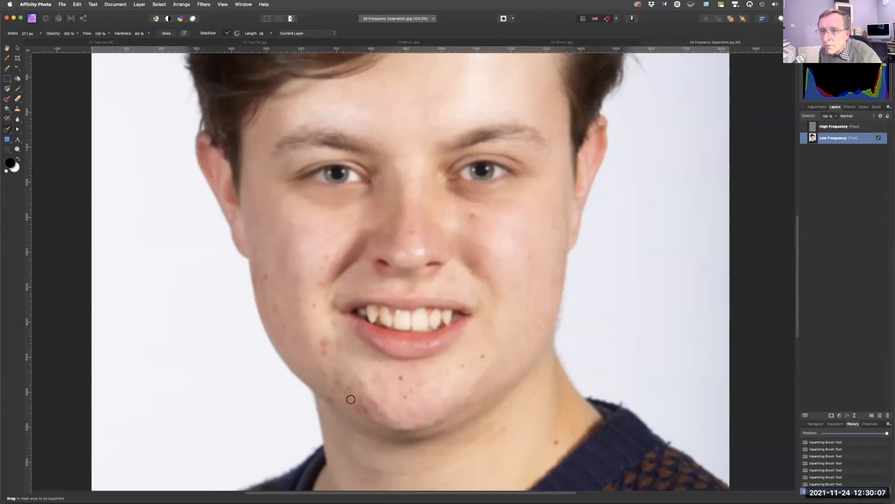
pyautogui.click(370, 401)
pyautogui.click(359, 402)
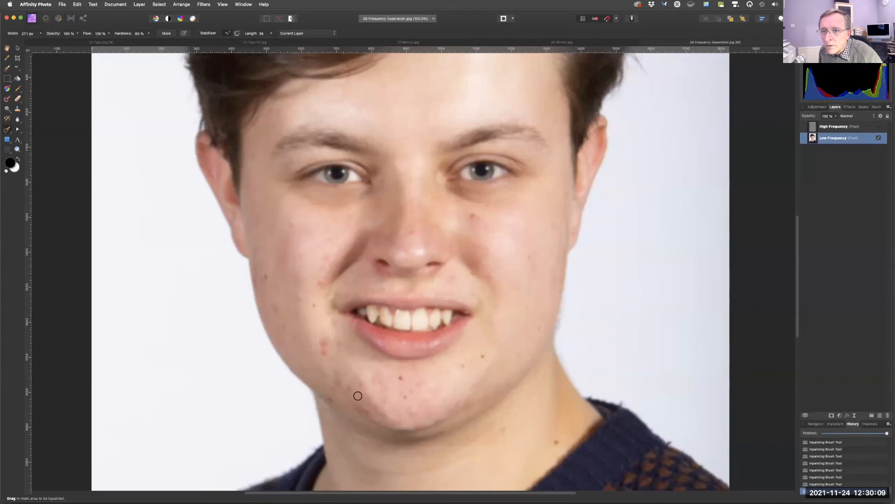
pyautogui.moveTo(382, 385); pyautogui.dragTo(374, 378)
pyautogui.click(324, 349)
pyautogui.click(324, 342)
pyautogui.moveTo(337, 344); pyautogui.dragTo(335, 336)
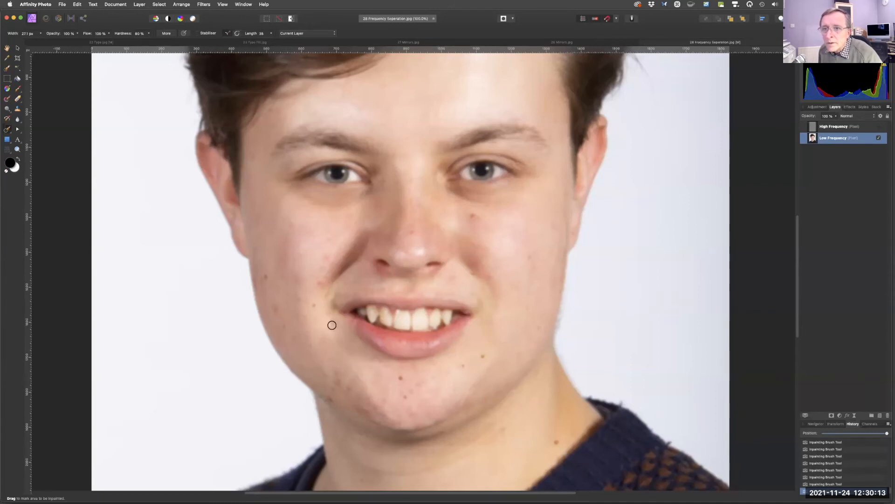
pyautogui.moveTo(336, 373); pyautogui.dragTo(373, 408)
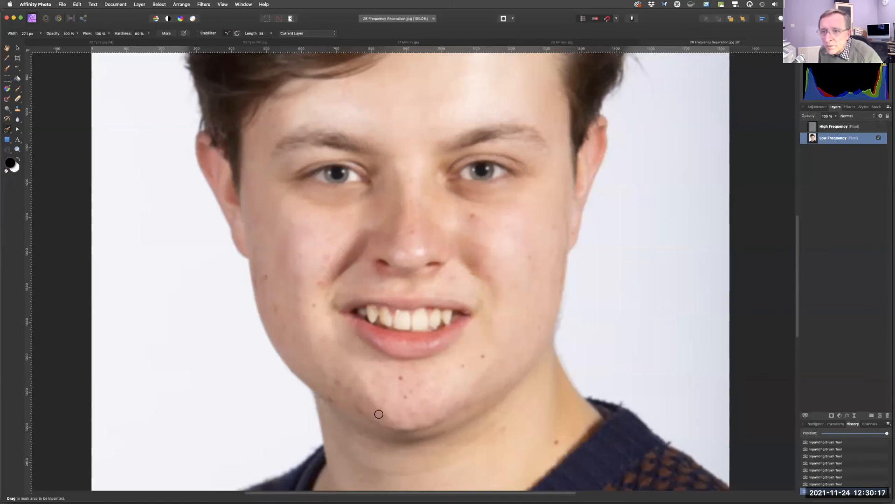
pyautogui.click(362, 399)
pyautogui.click(362, 405)
pyautogui.click(336, 380)
pyautogui.click(351, 383)
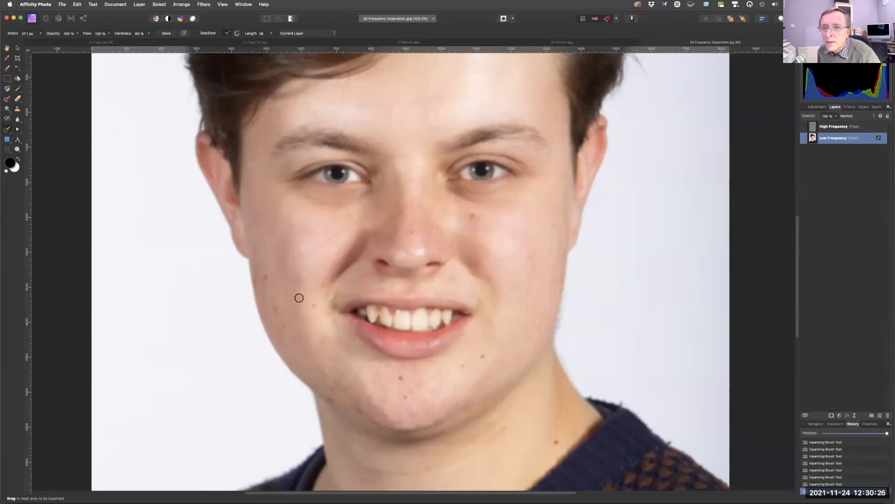
pyautogui.click(319, 283)
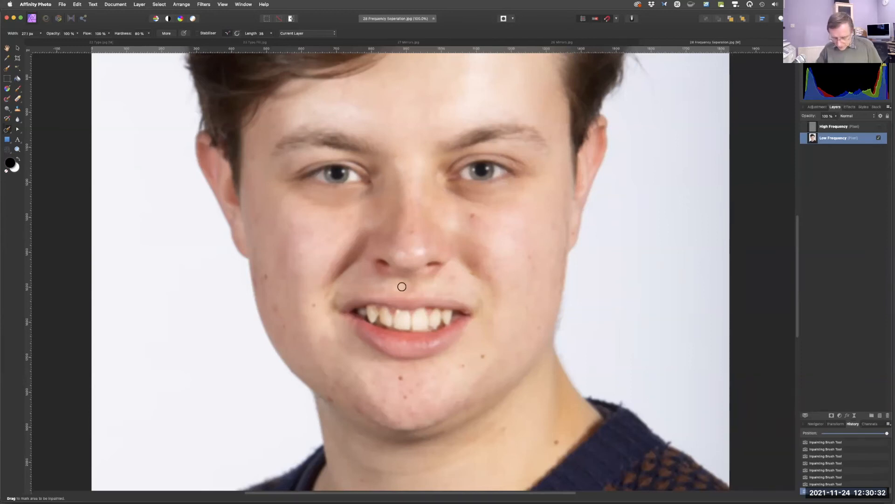
# Fit the whole portrait in the view to review the retouched skin.
pyautogui.press('super+0')
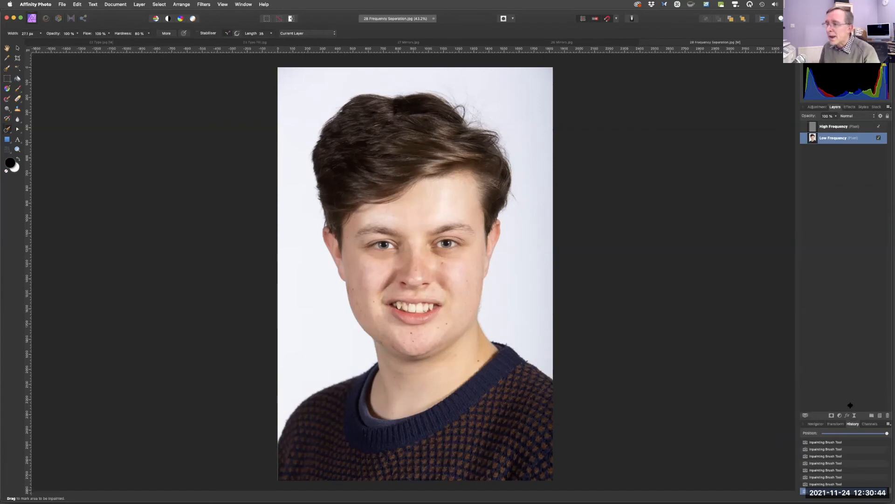
pyautogui.moveTo(888, 434)
pyautogui.mouseDown()
pyautogui.moveTo(796, 433)
pyautogui.moveTo(891, 427)
pyautogui.mouseUp()
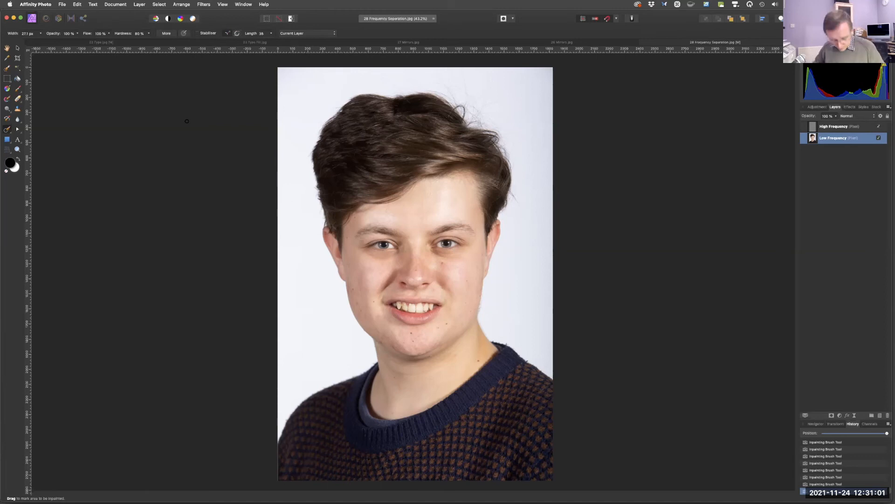
pyautogui.press('super+0')
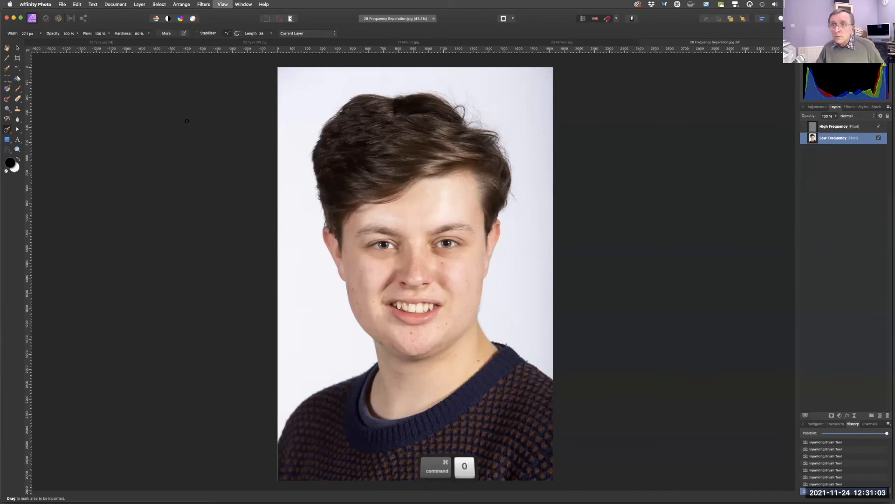
# Open the file 29 Haze Removal - Pismo Beach.jpg.
pyautogui.press('super+o')
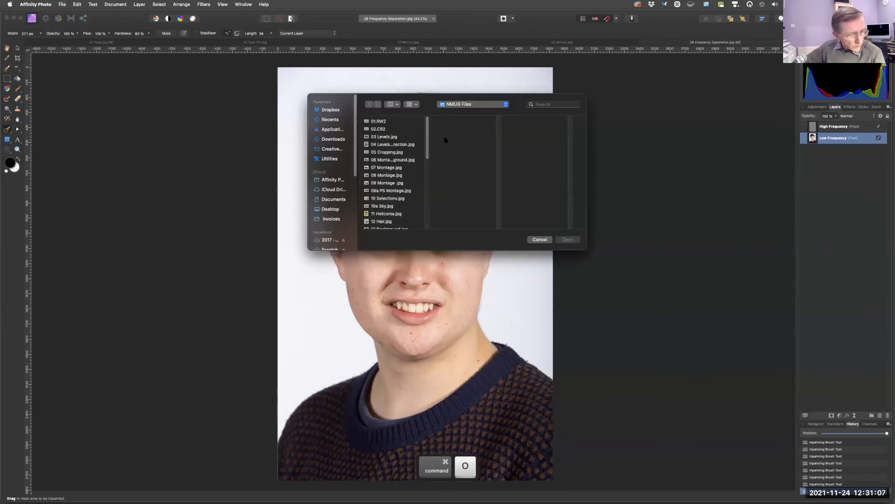
pyautogui.moveTo(426, 154); pyautogui.dragTo(426, 173)
pyautogui.scroll(-5, 412, 188)
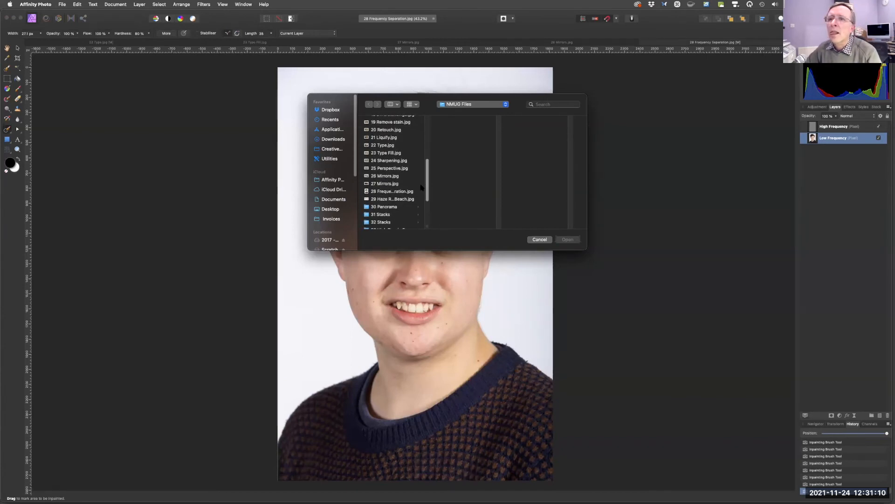
pyautogui.click(385, 199)
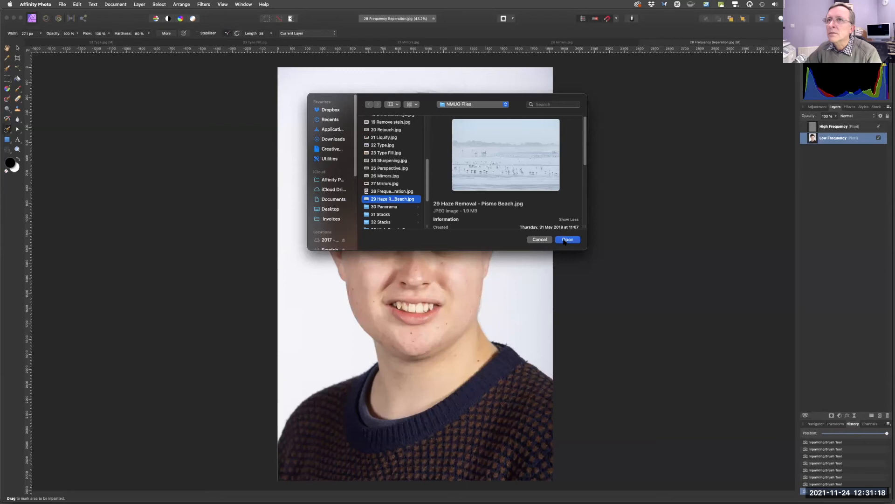
pyautogui.click(566, 239)
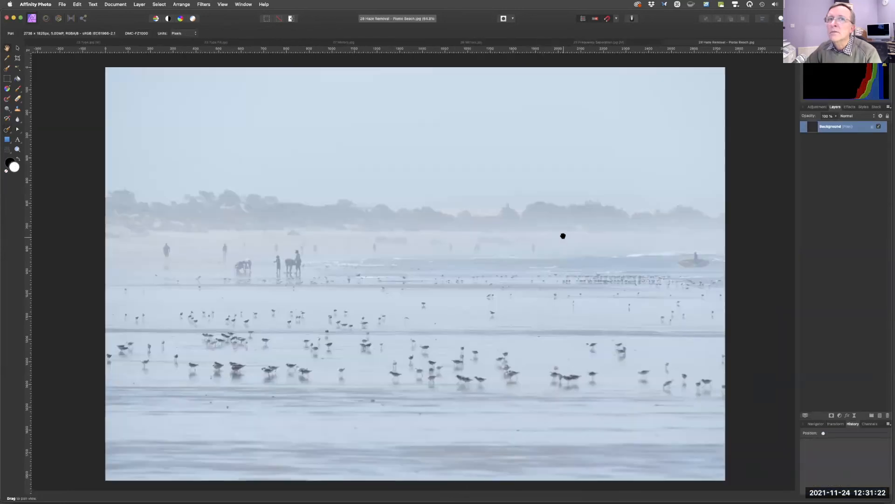
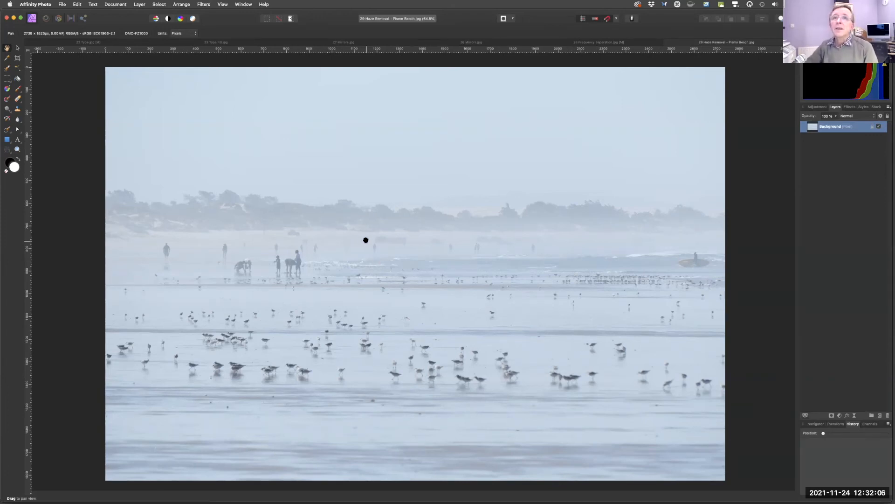
# Preview the Haze Removal filter in split view with a higher Strength, then close it without applying.
pyautogui.click(204, 5)
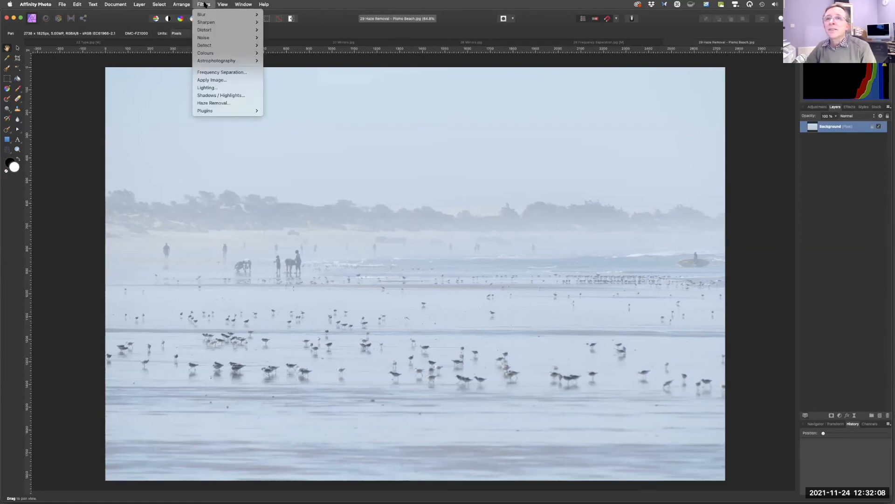
pyautogui.click(211, 103)
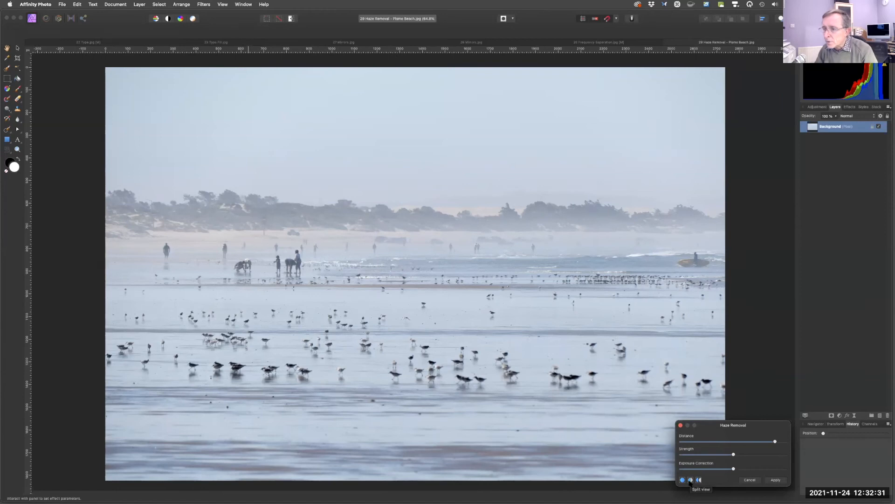
pyautogui.press('fn')
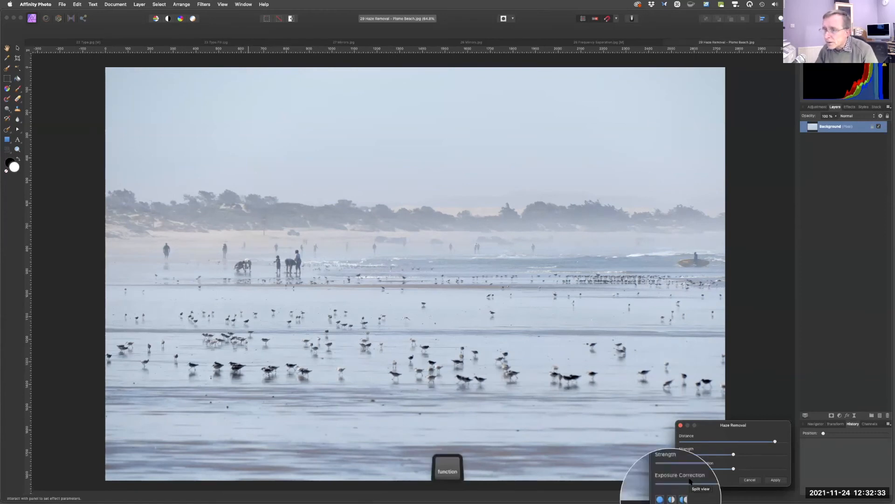
pyautogui.click(690, 480)
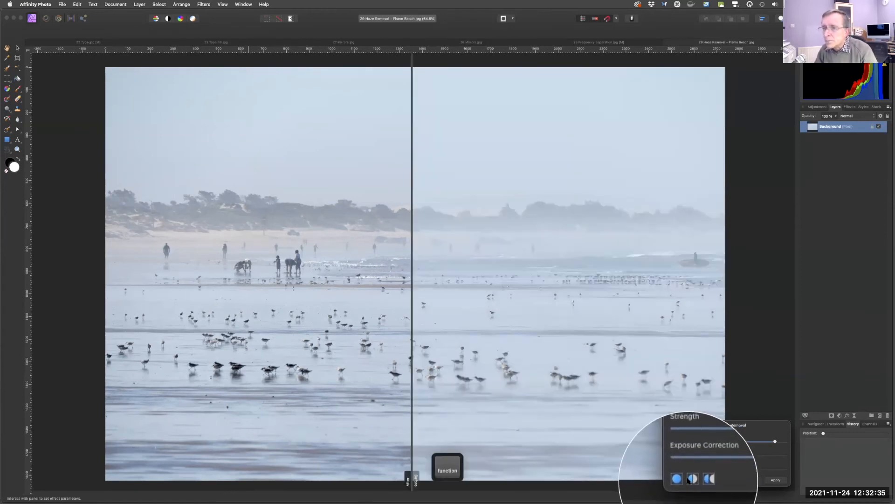
pyautogui.click(417, 476)
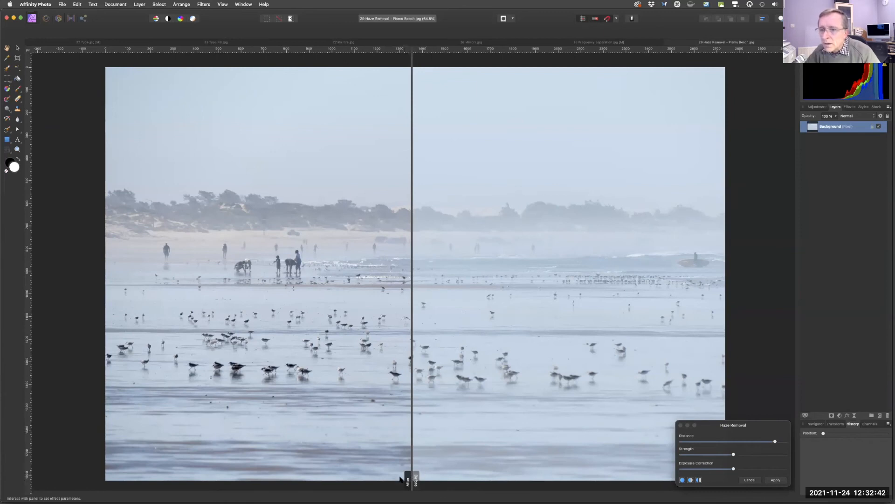
pyautogui.moveTo(416, 478); pyautogui.dragTo(753, 288)
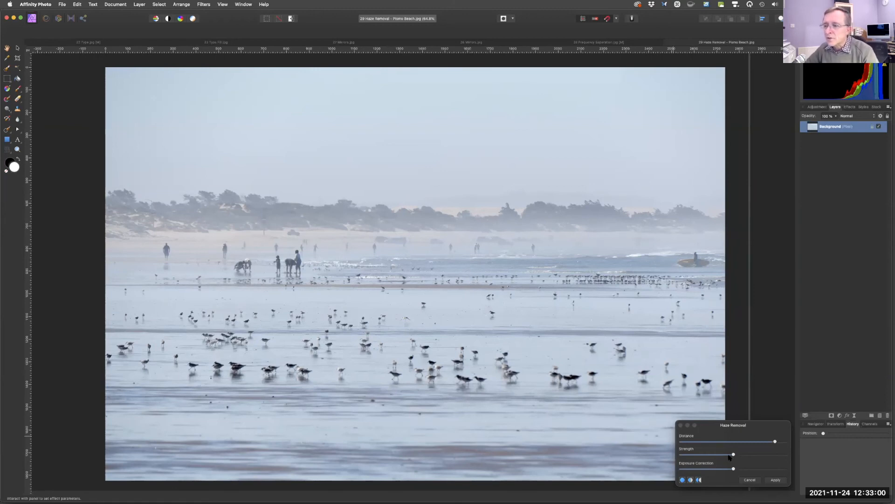
pyautogui.moveTo(734, 455); pyautogui.dragTo(752, 453)
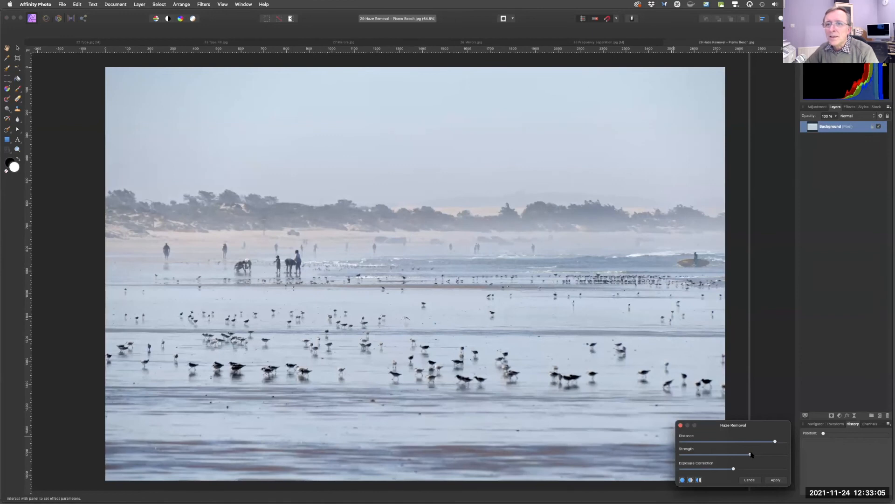
pyautogui.moveTo(752, 455)
pyautogui.mouseDown()
pyautogui.moveTo(773, 454)
pyautogui.moveTo(738, 454)
pyautogui.mouseUp()
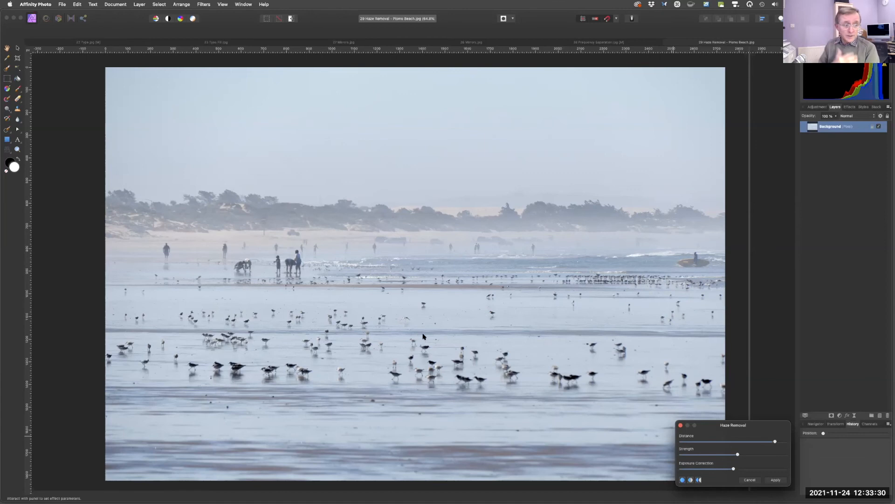
pyautogui.click(681, 425)
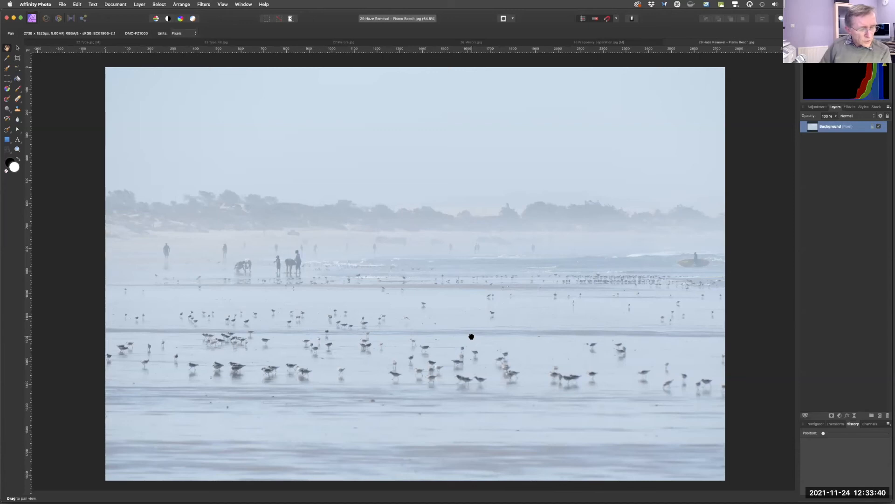
# Switch to Finder and open the NMUG Files folder on the desktop.
pyautogui.press('e')
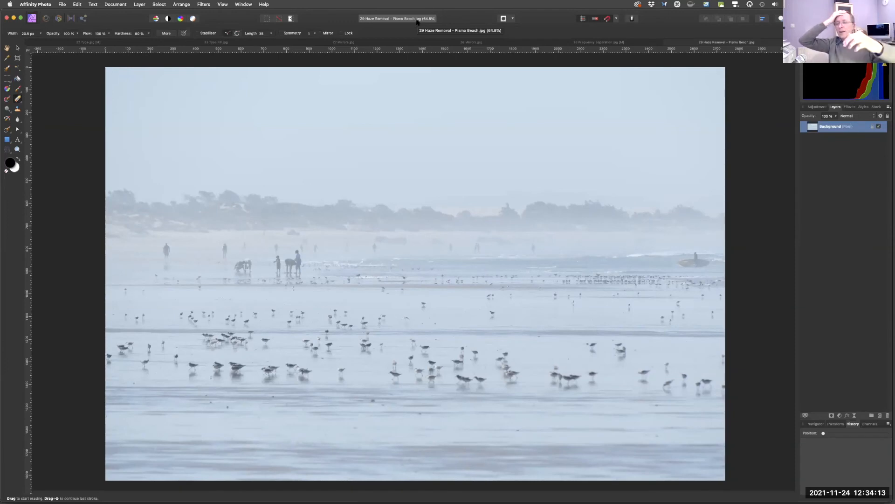
pyautogui.press('v')
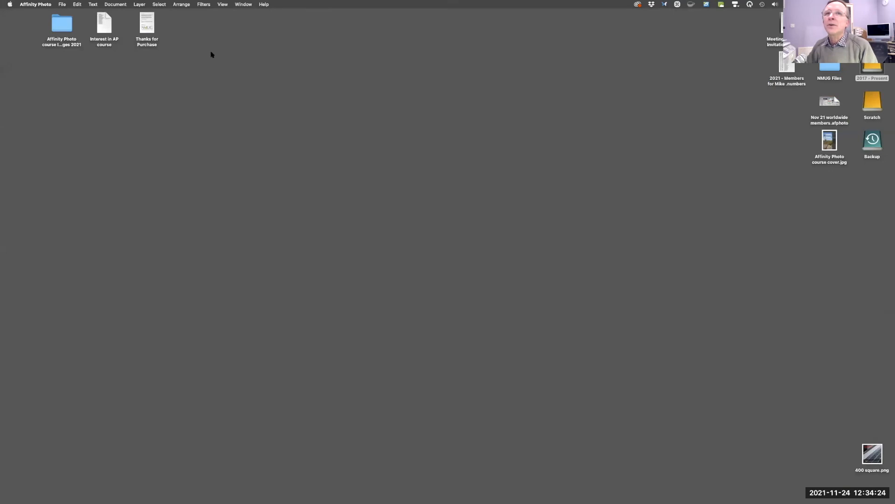
pyautogui.click(828, 67)
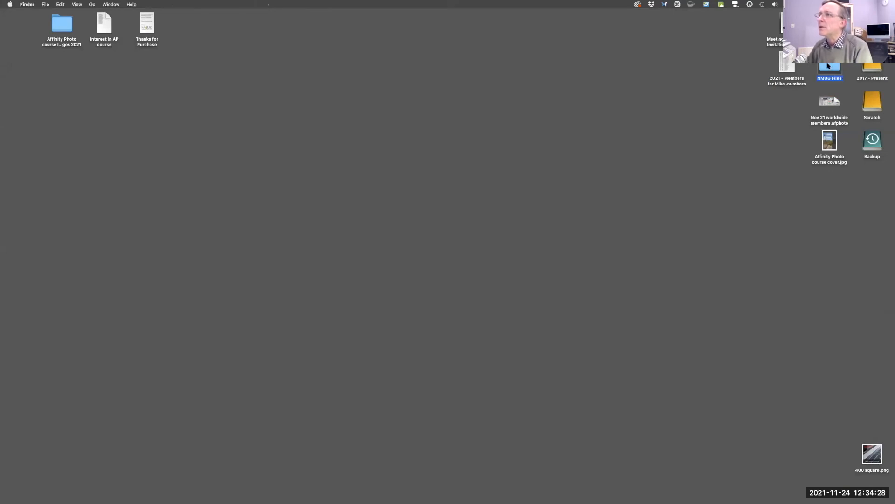
pyautogui.doubleClick(828, 66)
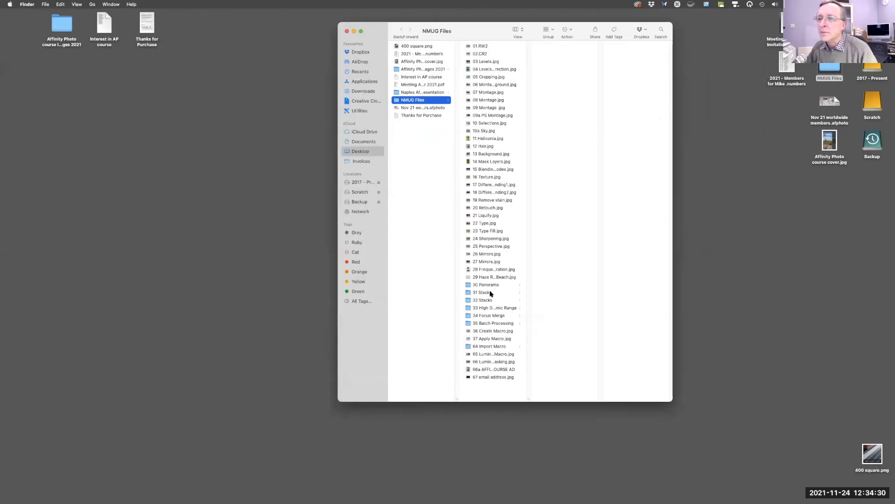
# Open the 31 Stacks folder and preview its first image in Quick Look.
pyautogui.click(482, 293)
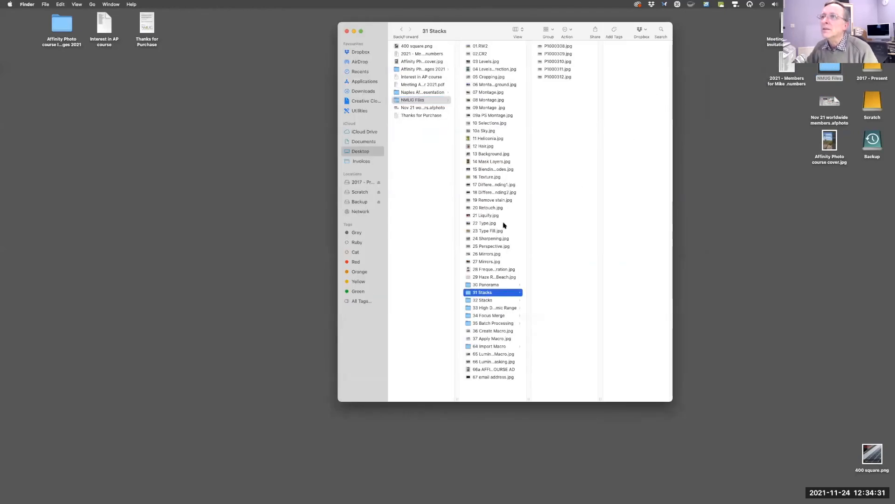
pyautogui.click(555, 46)
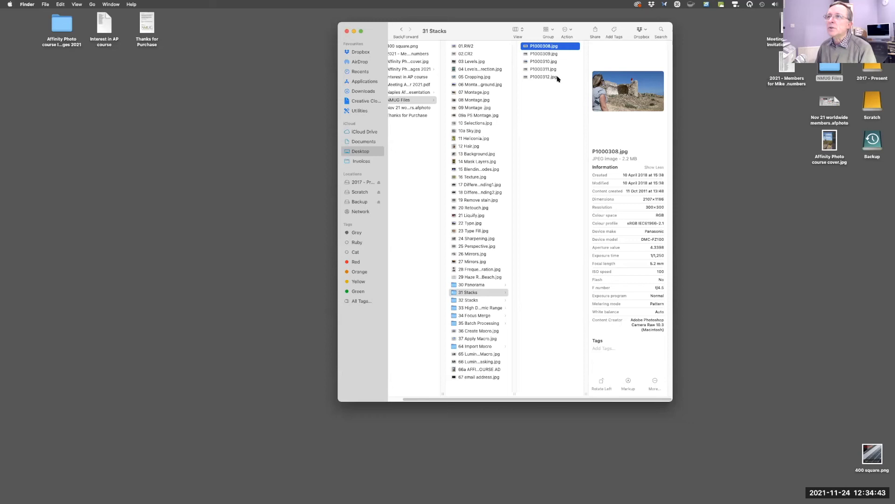
pyautogui.press('space')
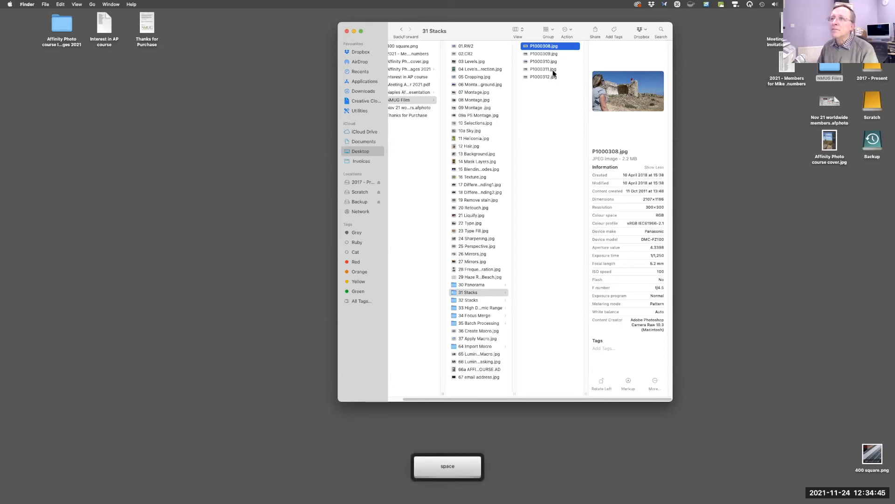
pyautogui.press('space')
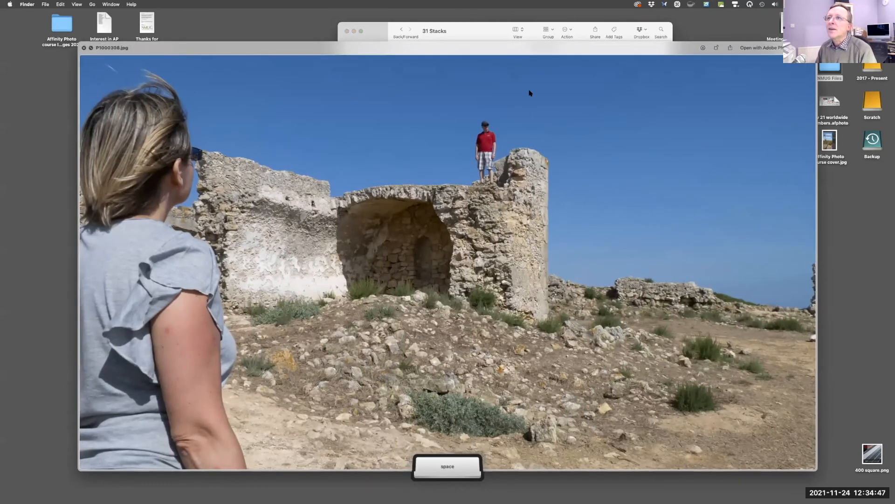
pyautogui.click(542, 56)
pyautogui.press('space')
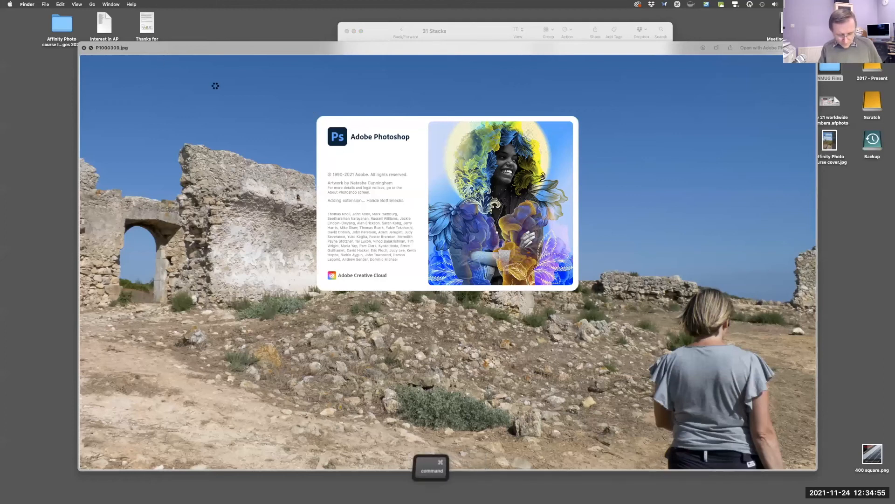
pyautogui.press('shift+super+Escape')
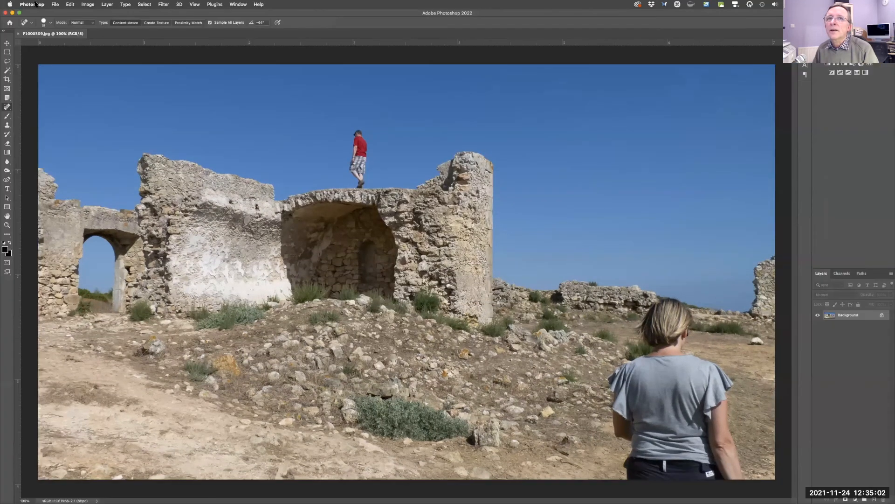
pyautogui.click(37, 5)
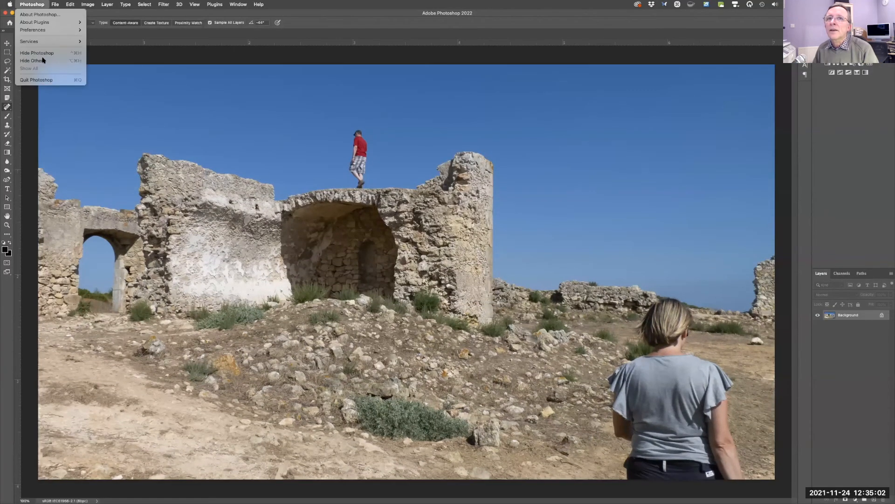
pyautogui.click(44, 83)
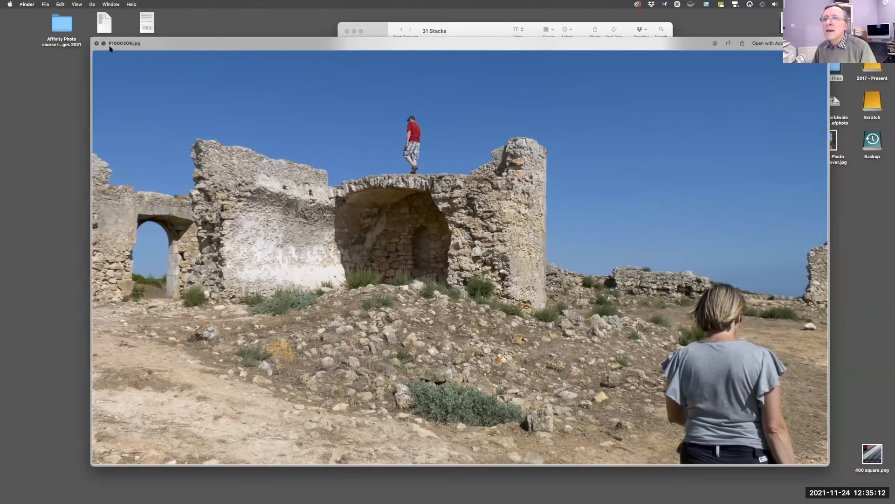
# Close the Quick Look preview and examine the images in the 31 Stacks folder.
pyautogui.click(96, 43)
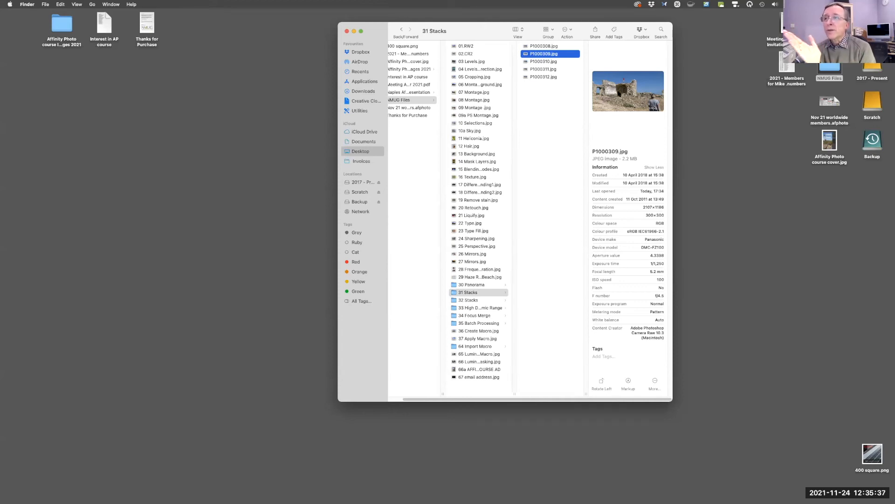
pyautogui.click(550, 63)
pyautogui.keyDown('shift'); pyautogui.click(547, 70); pyautogui.keyUp('shift')
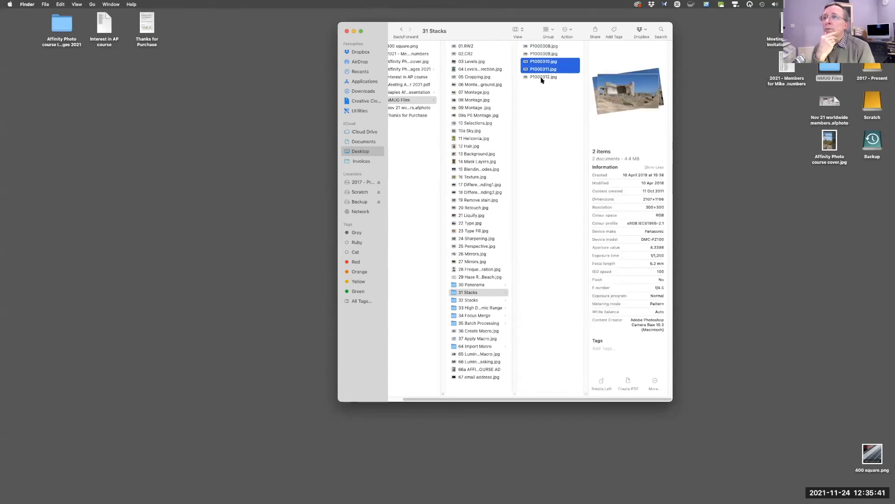
pyautogui.click(541, 77)
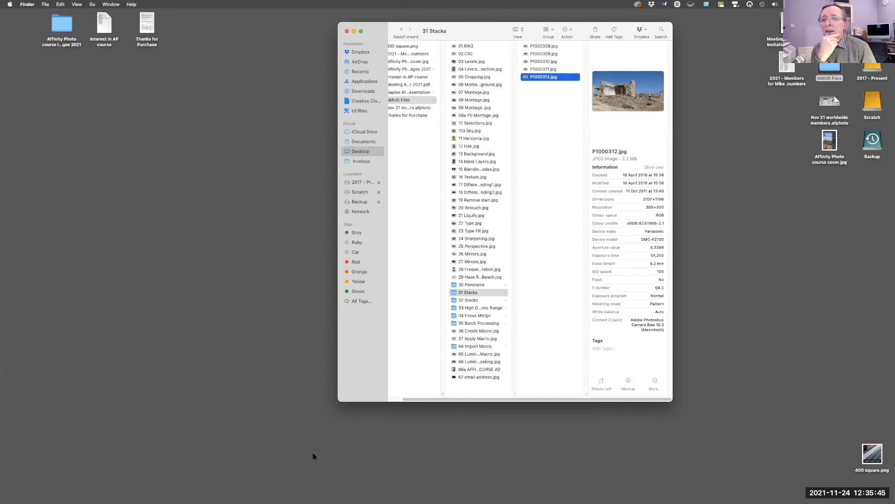
# Switch back to Affinity Photo and close all open documents without saving them.
pyautogui.moveTo(290, 498)
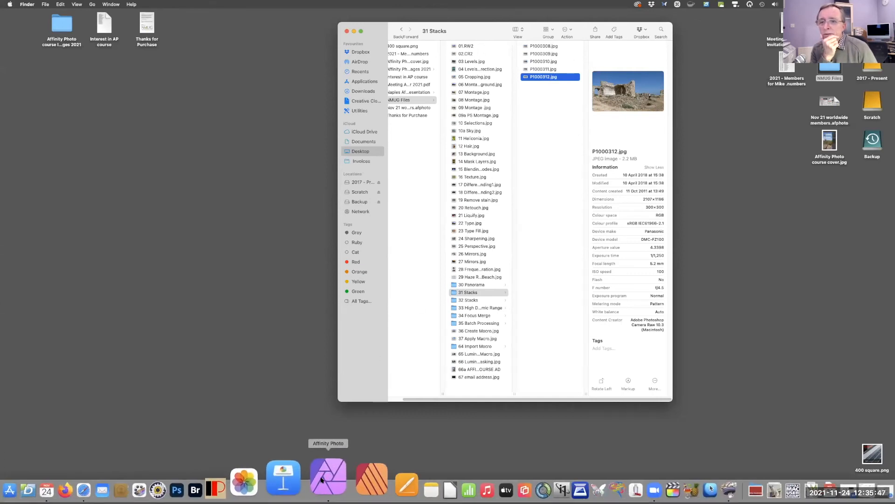
pyautogui.click(320, 466)
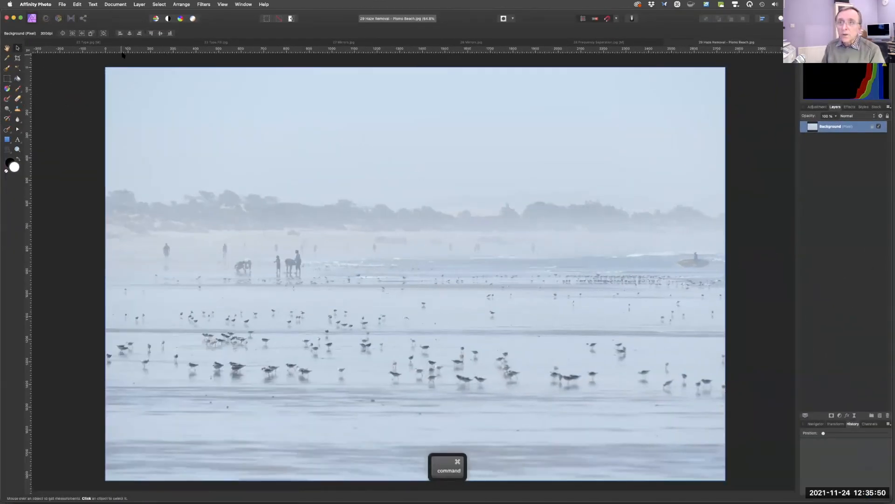
pyautogui.press('super+w')
pyautogui.press('super+w')
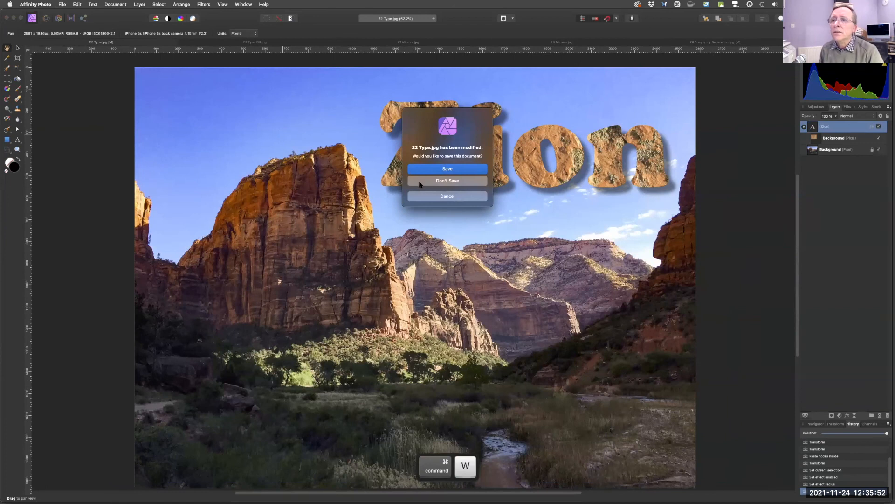
pyautogui.click(430, 181)
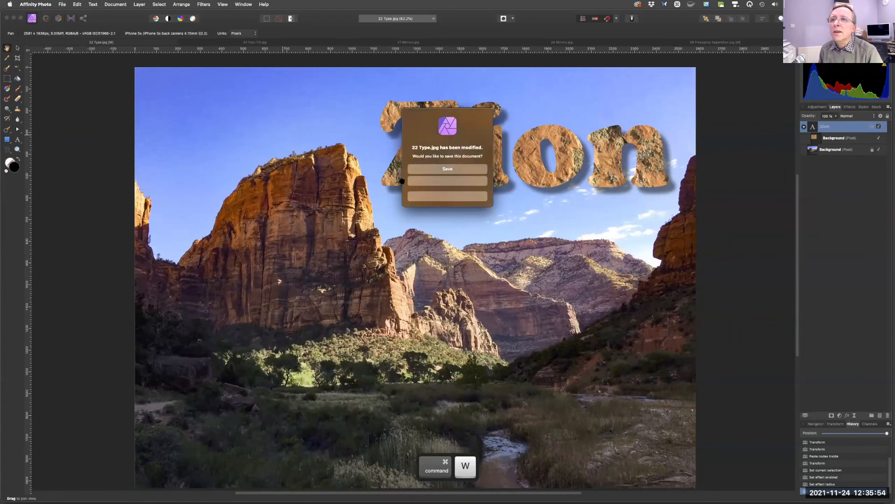
pyautogui.press('super+w')
pyautogui.press('super+w')
pyautogui.press('super+w')
pyautogui.press('super+w')
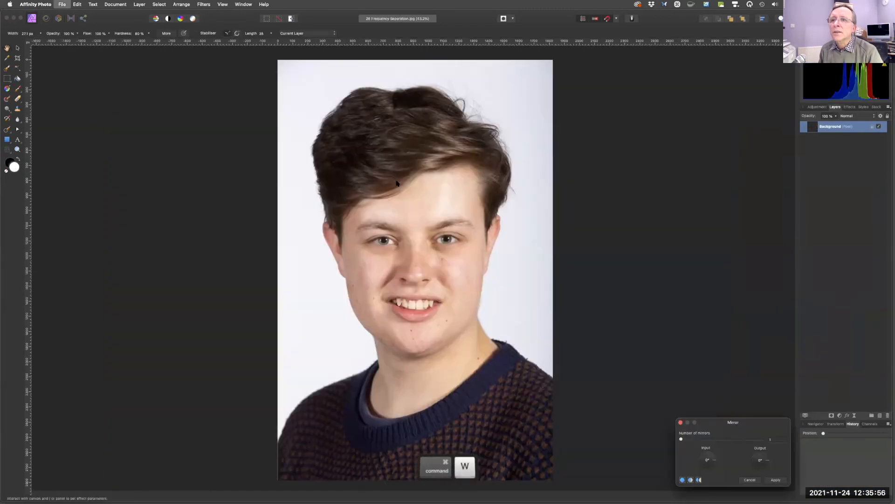
pyautogui.click(428, 186)
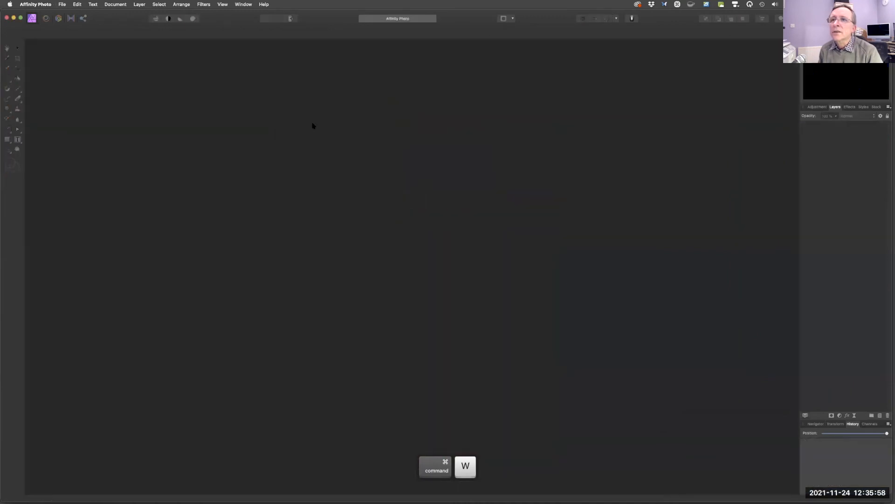
# Create a new stack from all five images in the 31 Stacks folder with automatic alignment.
pyautogui.click(62, 4)
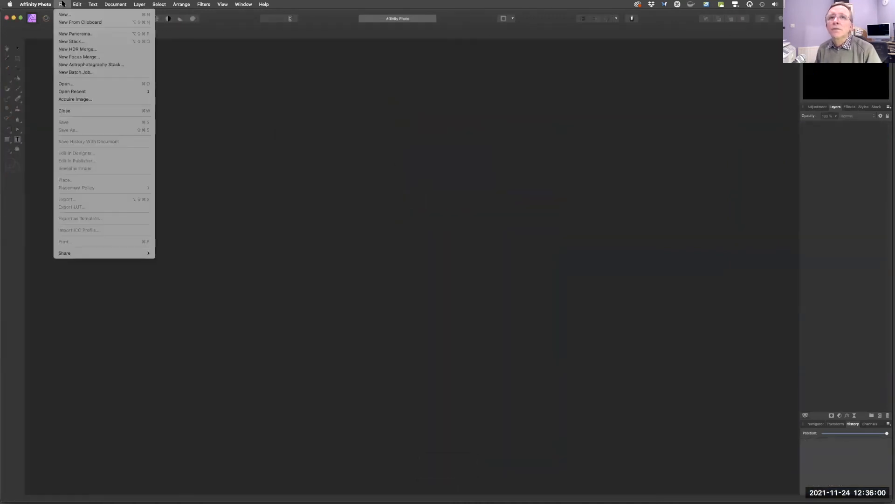
pyautogui.click(64, 43)
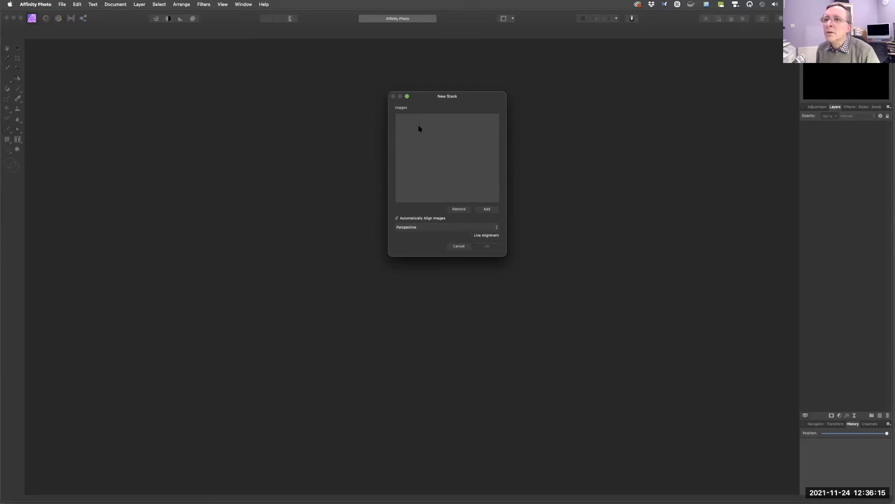
pyautogui.click(486, 210)
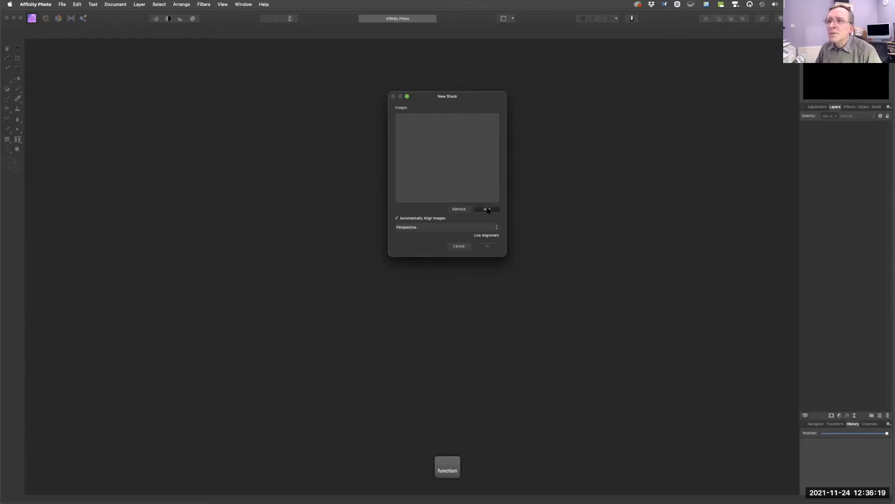
pyautogui.scroll(-2, 425, 164)
pyautogui.scroll(-8, 426, 164)
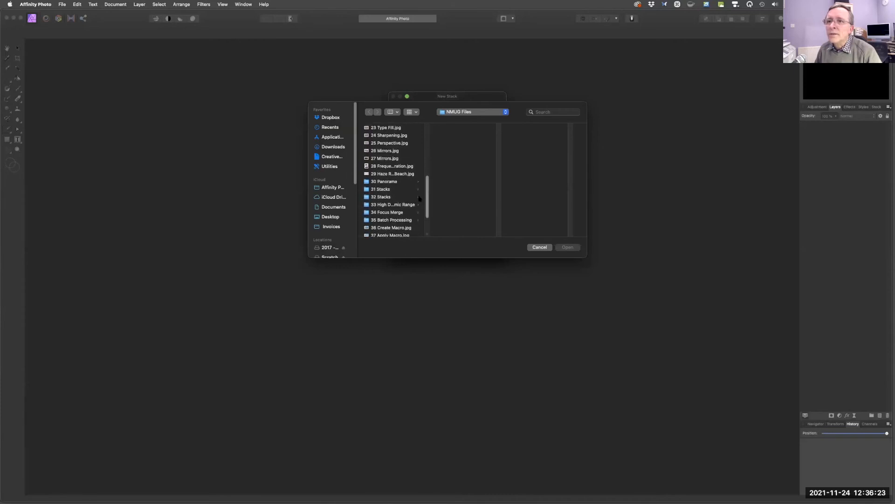
pyautogui.click(388, 189)
pyautogui.moveTo(447, 166); pyautogui.dragTo(447, 128)
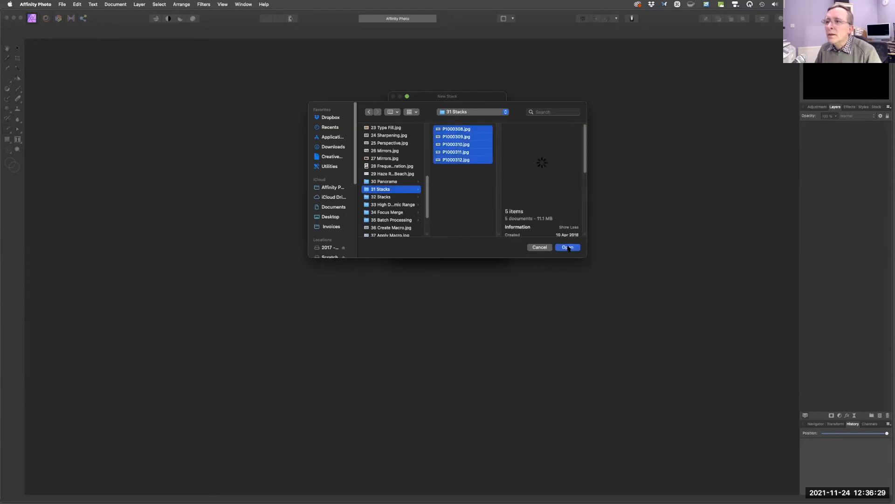
pyautogui.click(568, 248)
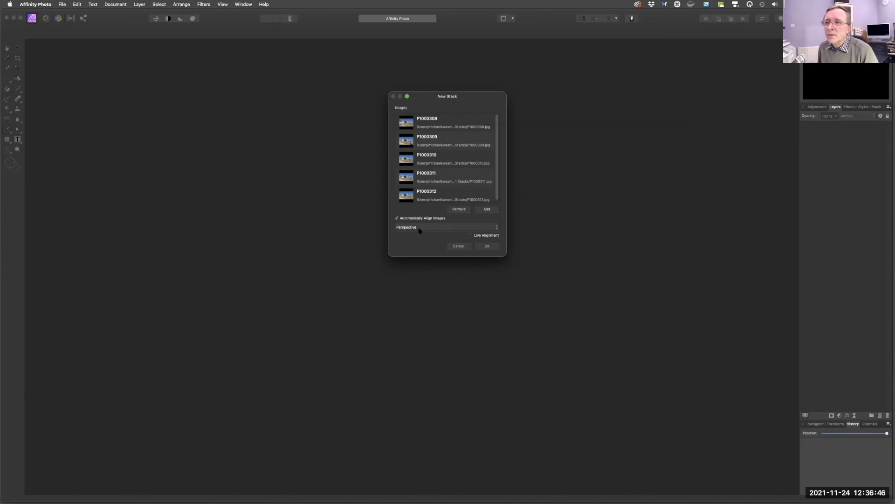
pyautogui.click(487, 247)
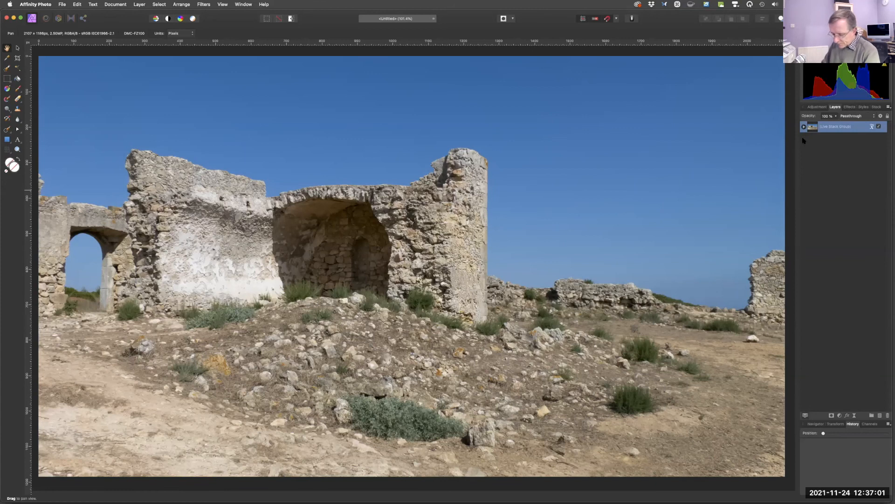
# Expand the live stack group and toggle each source image's visibility to compare the individual shots.
pyautogui.press('fn')
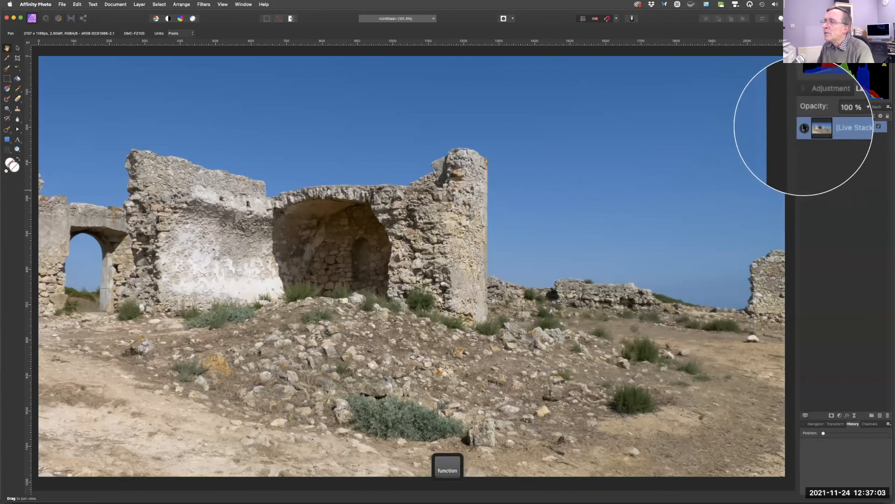
pyautogui.click(803, 127)
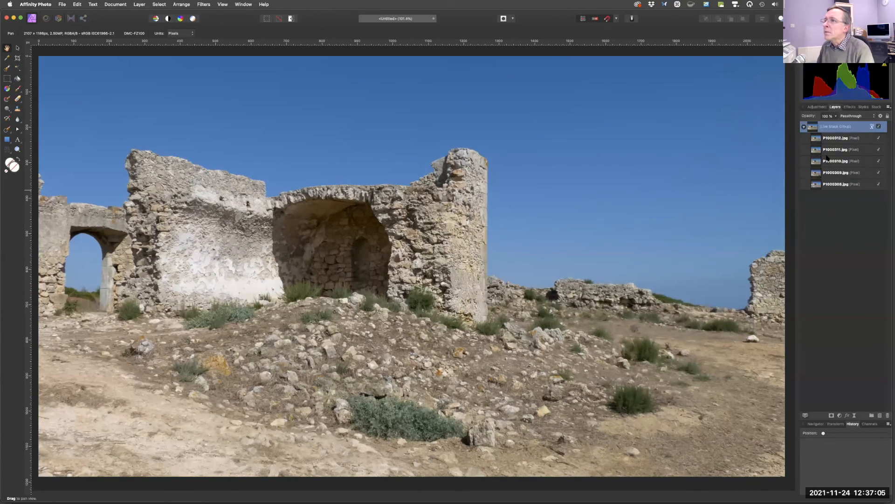
pyautogui.click(879, 138)
pyautogui.click(879, 149)
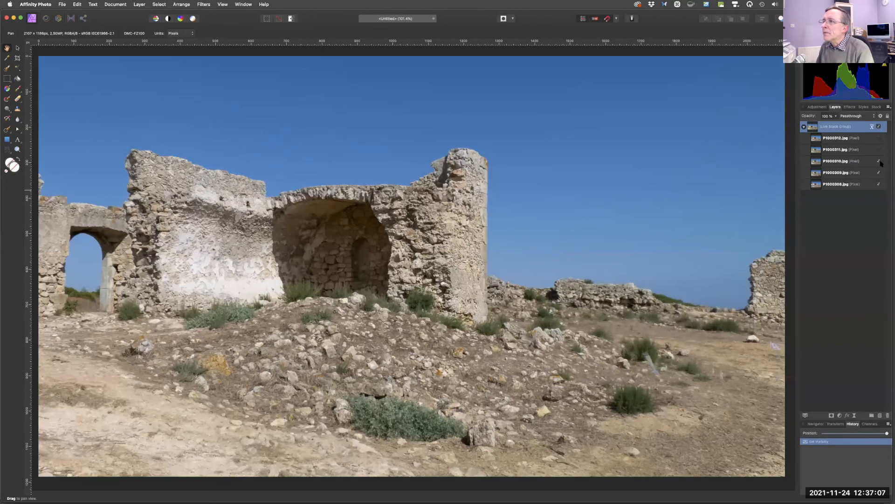
pyautogui.click(879, 160)
pyautogui.click(879, 173)
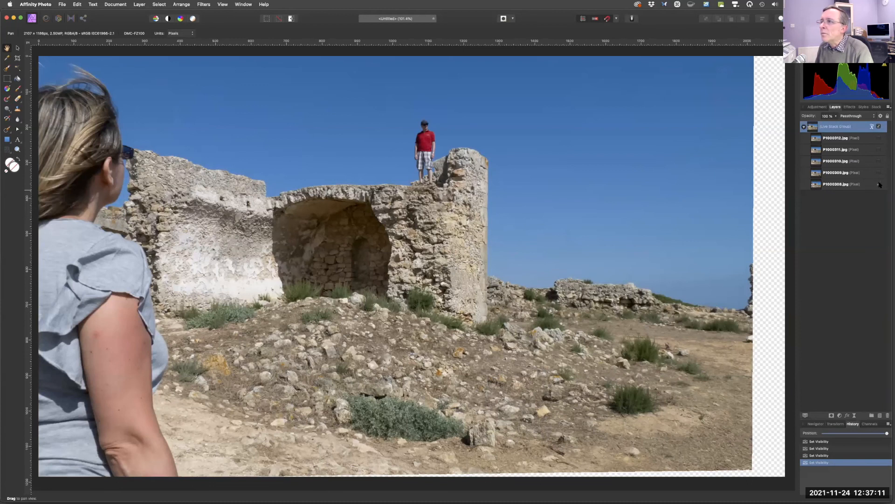
pyautogui.click(879, 184)
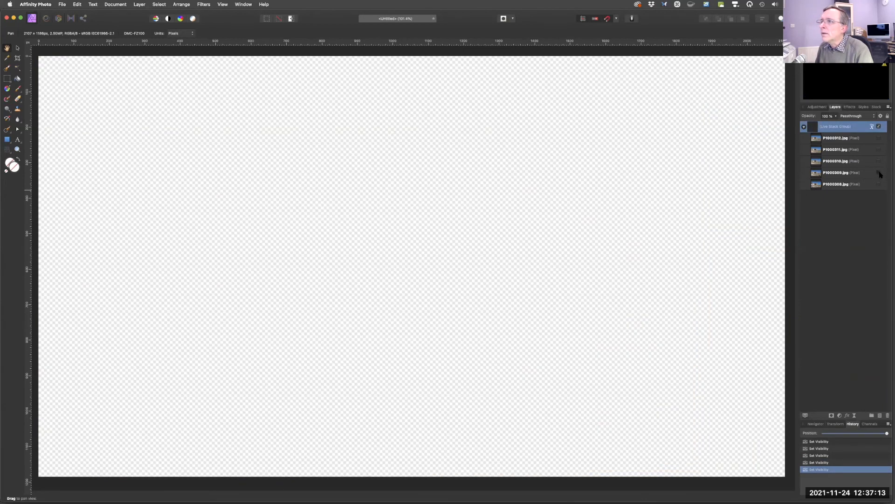
pyautogui.click(879, 173)
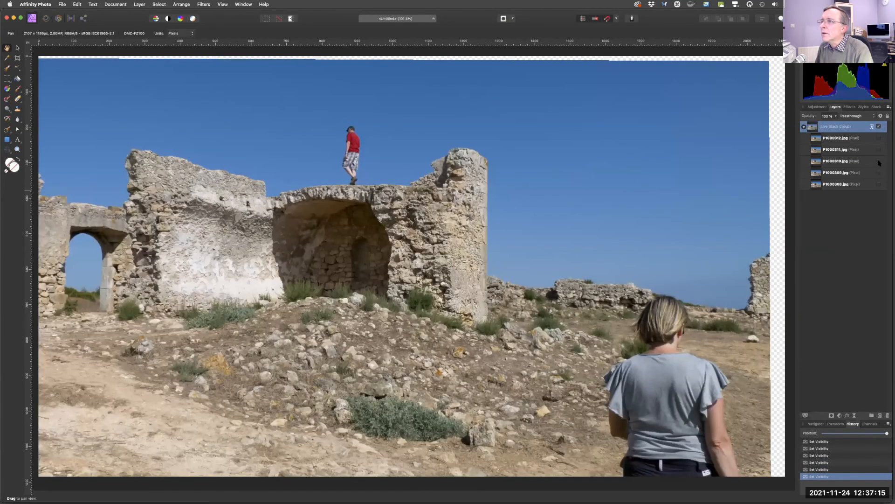
pyautogui.click(879, 162)
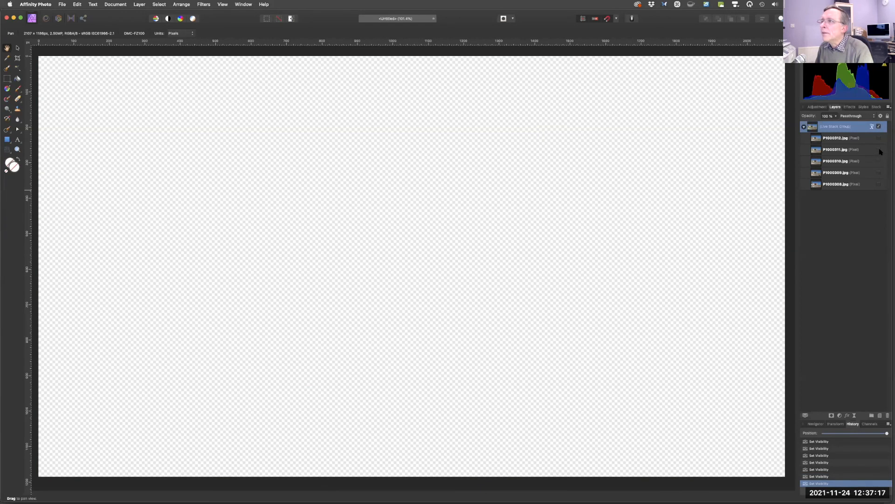
pyautogui.click(879, 150)
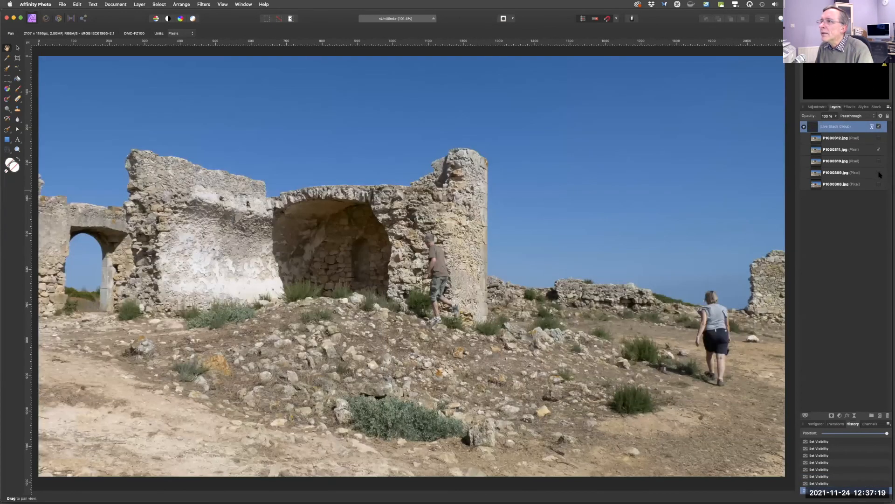
pyautogui.click(880, 183)
pyautogui.click(879, 173)
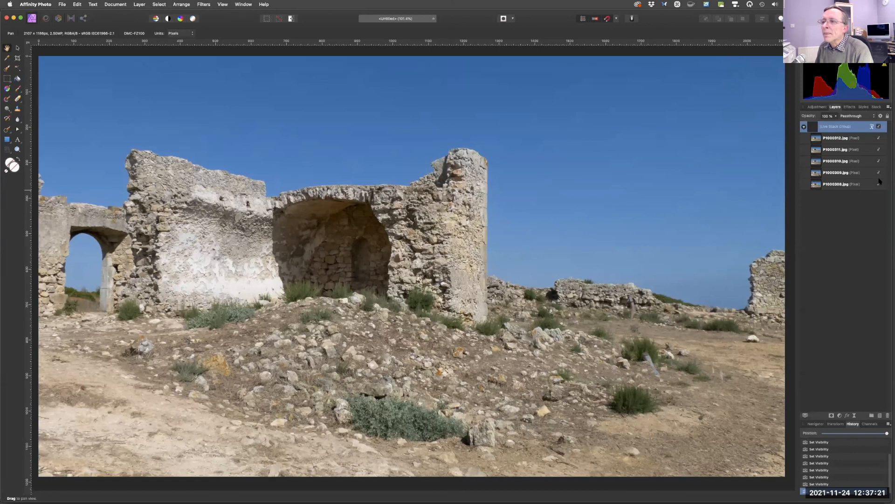
pyautogui.click(880, 161)
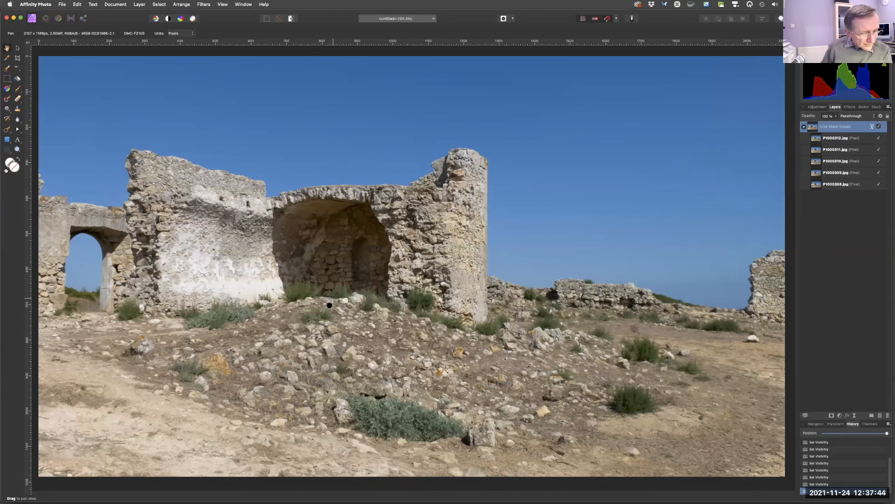
# Minimise the stack document and open the 34 Focus Merge folder in Finder.
pyautogui.click(14, 18)
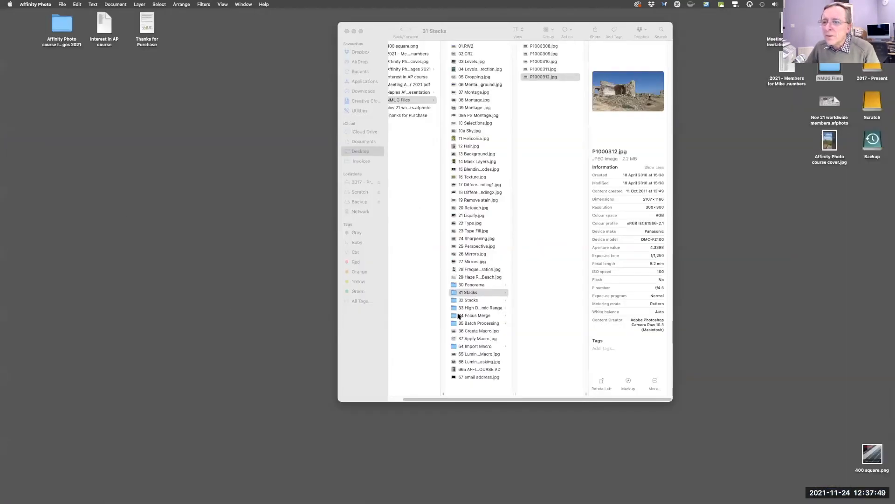
pyautogui.click(454, 318)
pyautogui.click(454, 318)
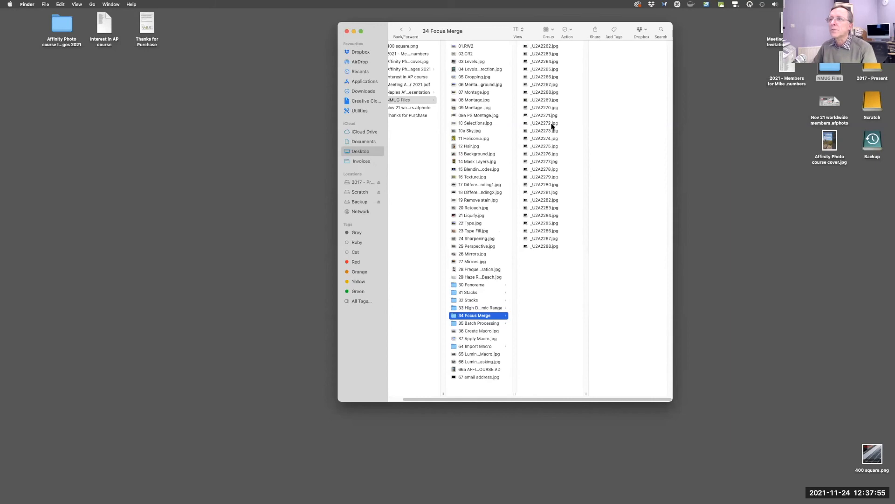
# Preview _U2A2274.jpg in Quick Look and close the preview.
pyautogui.click(541, 138)
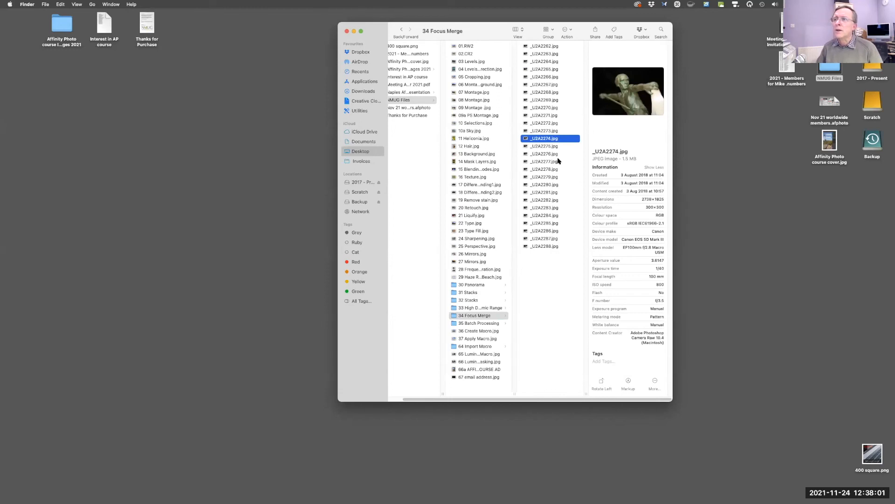
pyautogui.press('space')
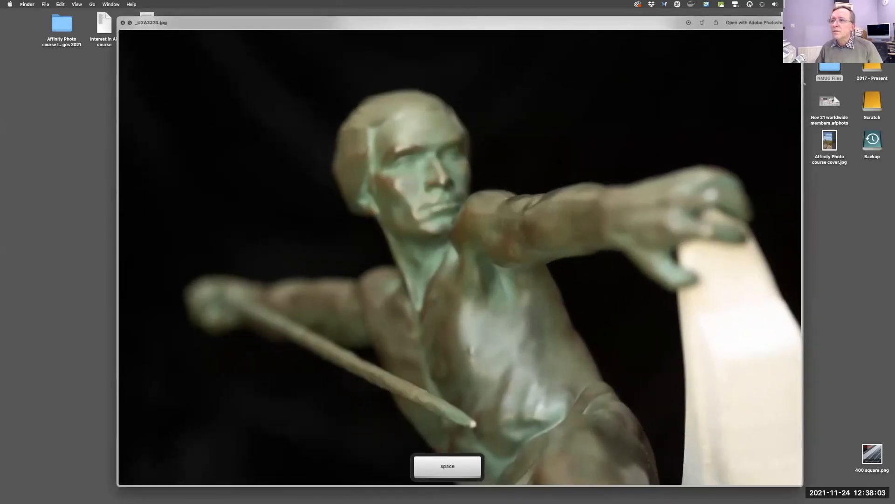
pyautogui.press('space')
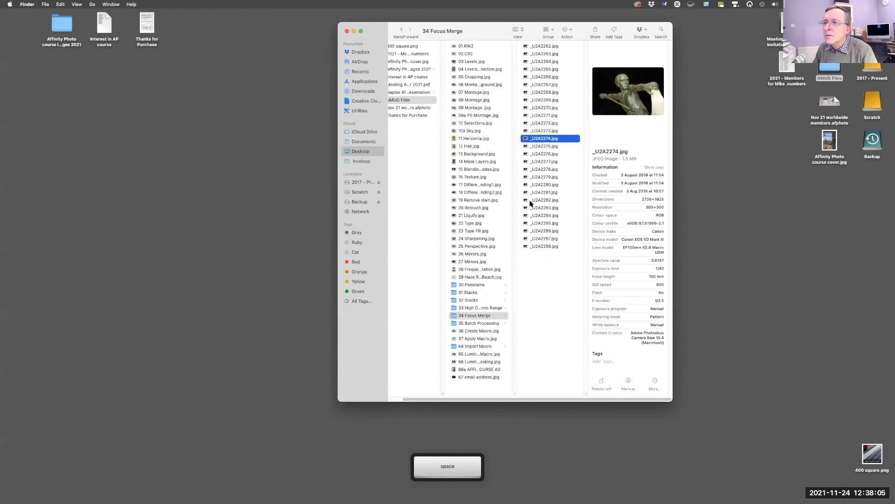
pyautogui.click(536, 200)
pyautogui.click(535, 200)
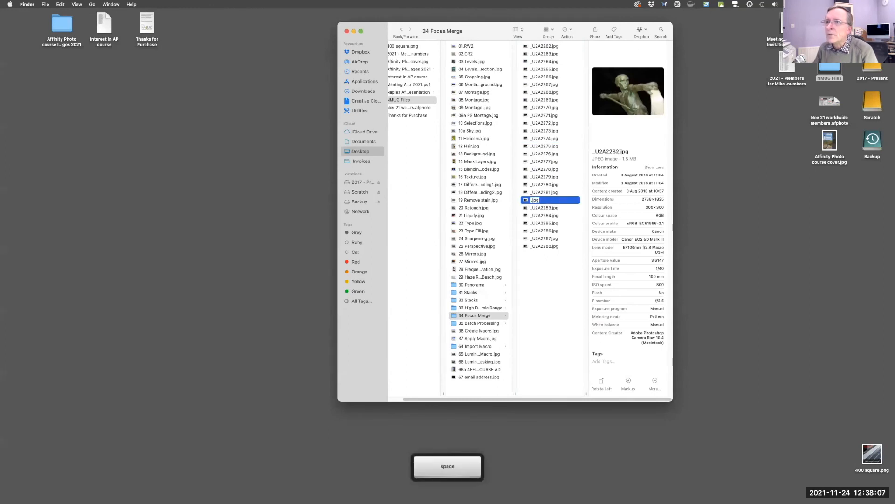
pyautogui.press('Return')
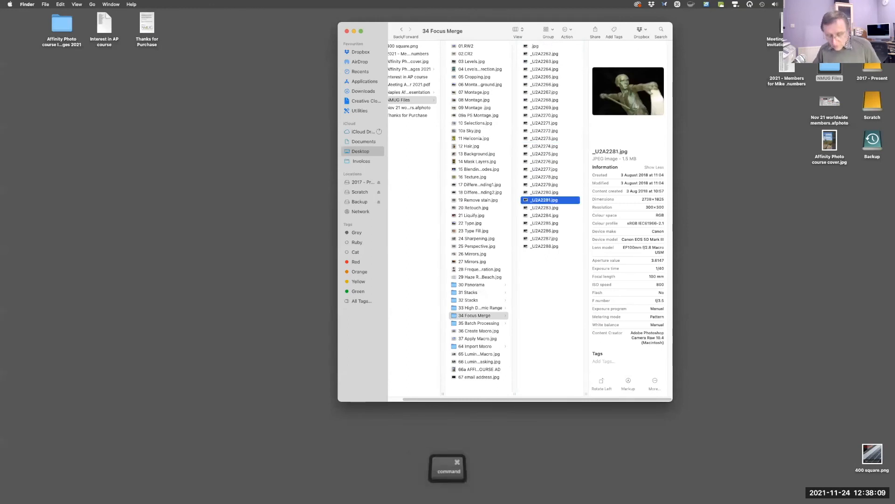
pyautogui.hotkey('ctrl', 'z')
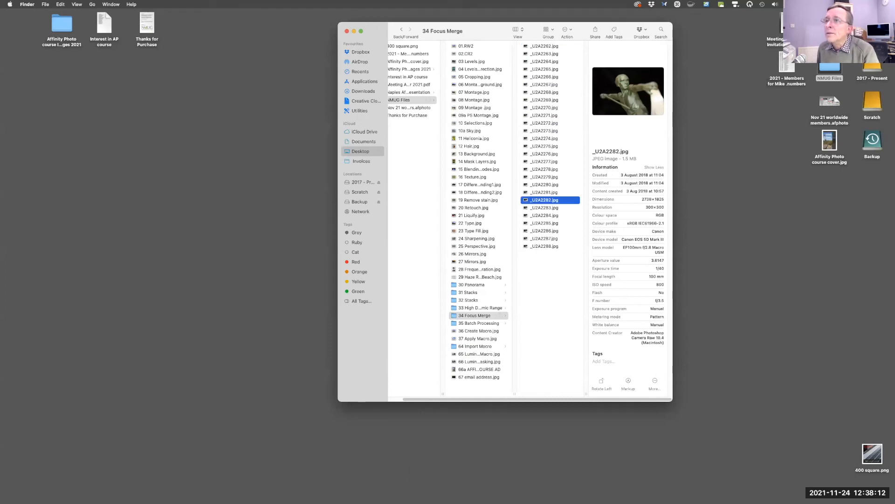
# Preview _U2A2270.jpg in Quick Look and close the preview.
pyautogui.click(545, 108)
pyautogui.press('space')
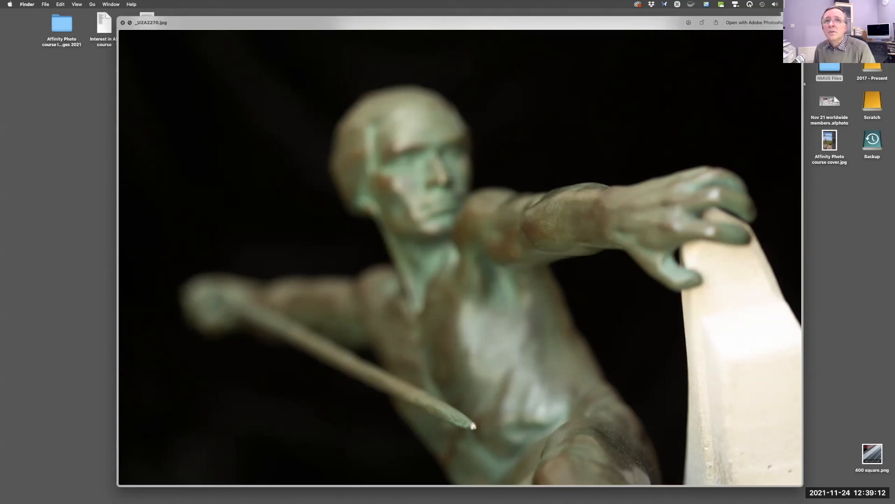
pyautogui.press('space')
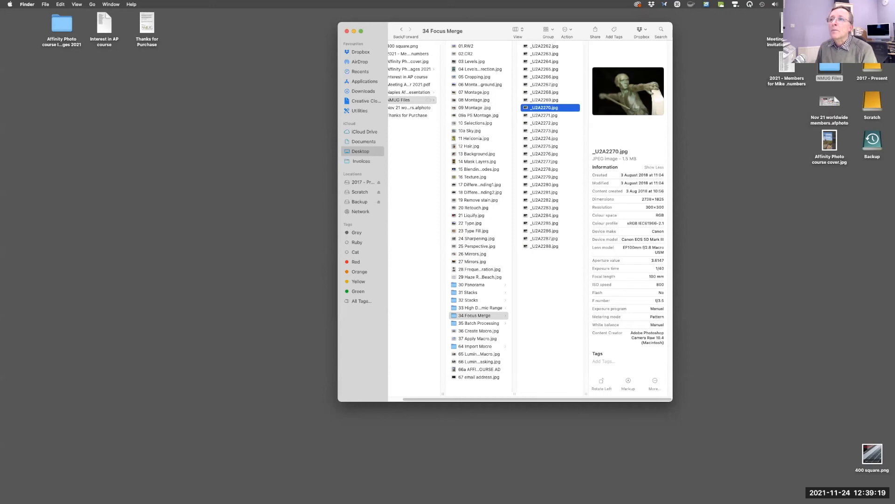
# Preview the focus merge images one after another in Quick Look, starting from _U2A2262.jpg.
pyautogui.click(544, 46)
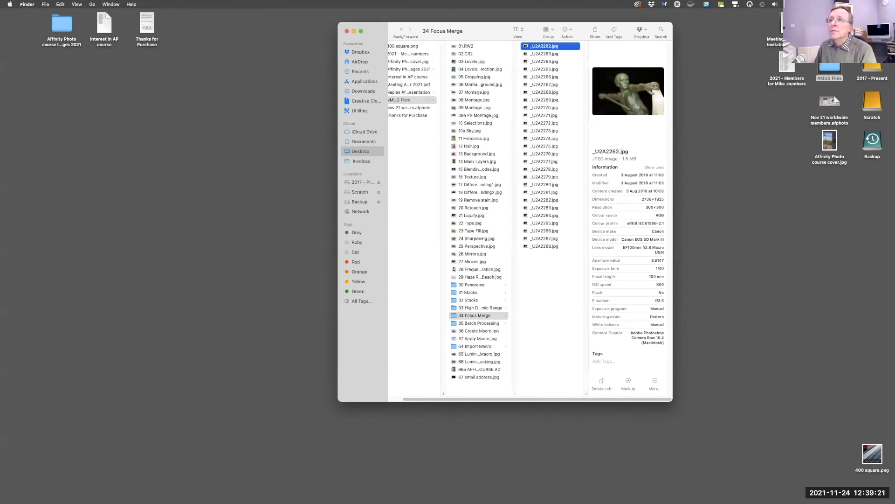
pyautogui.press('space')
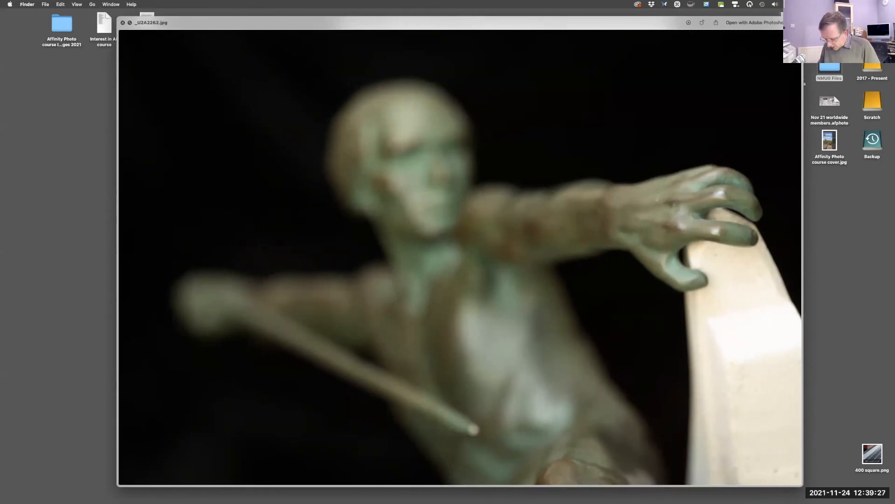
pyautogui.press('Down')
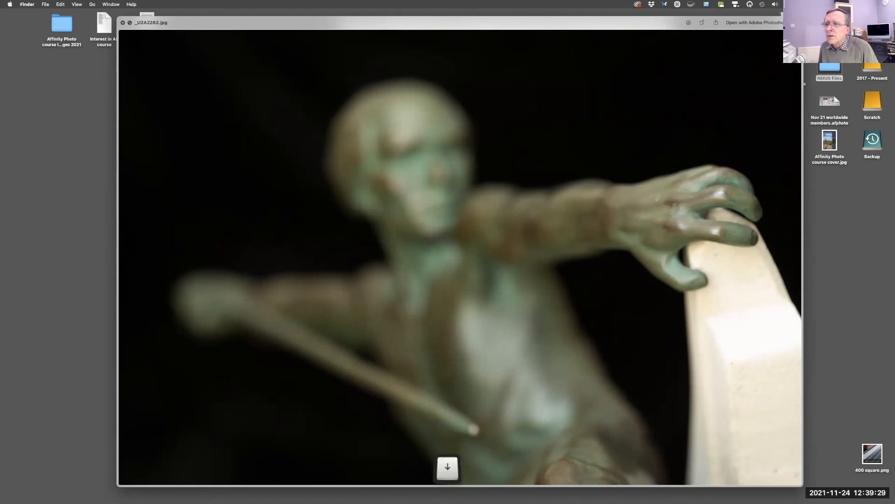
pyautogui.press('Up')
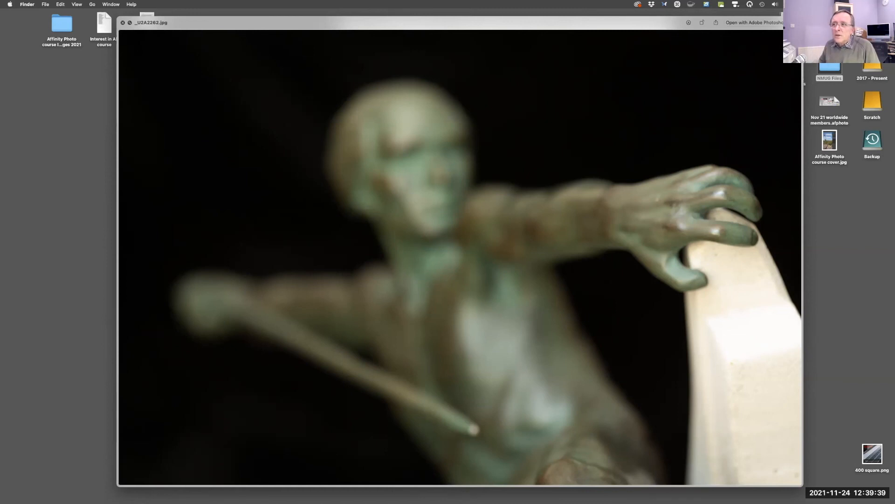
pyautogui.press('Down')
pyautogui.press('Down')
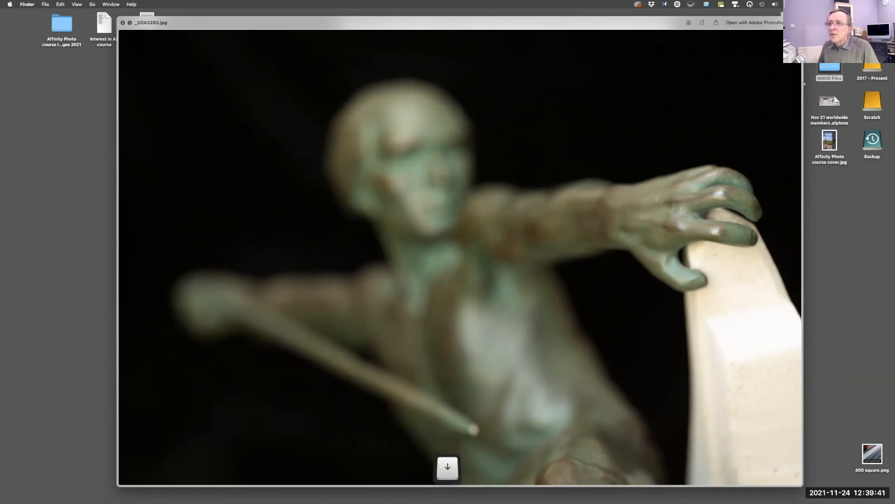
pyautogui.press('Down')
pyautogui.press('Down')
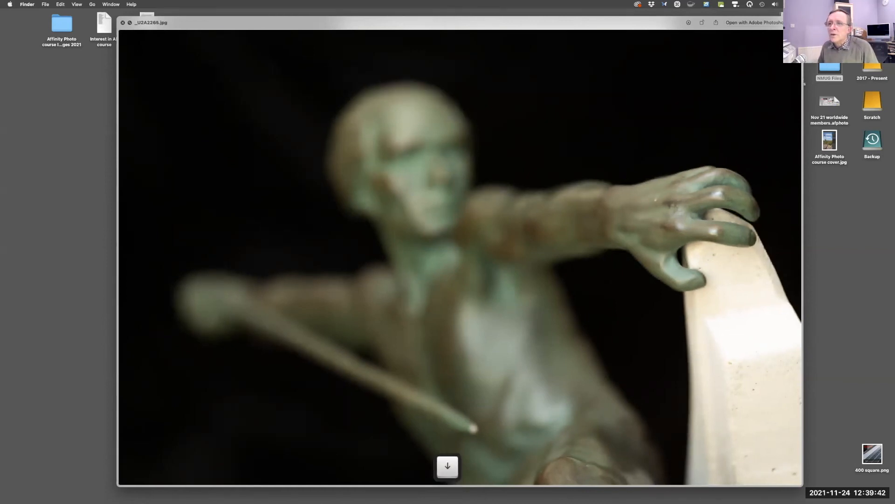
pyautogui.press('Down')
pyautogui.press('Down')
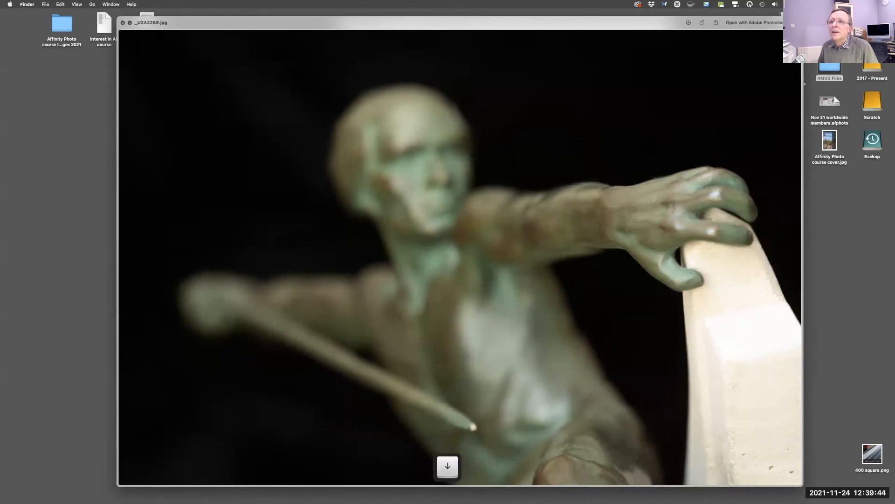
pyautogui.press('Down')
pyautogui.press('Down')
pyautogui.press('Down')
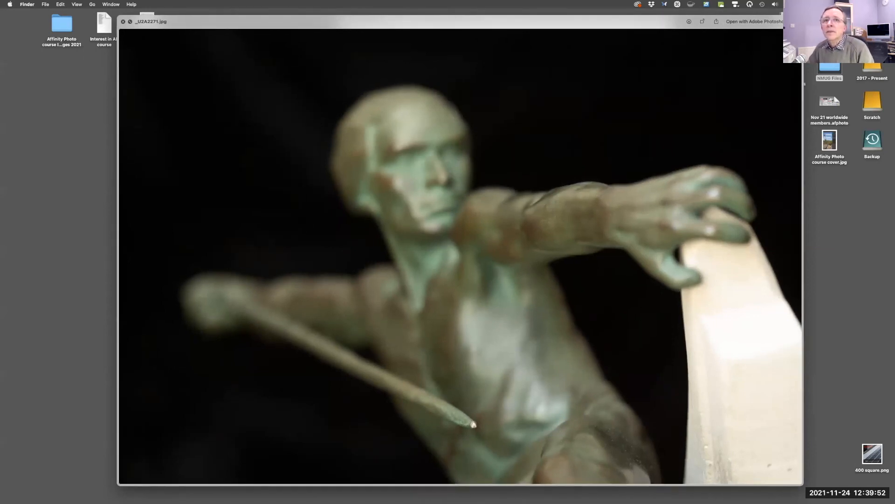
# Close the preview, switch back to Affinity Photo and start a new focus merge.
pyautogui.press('space')
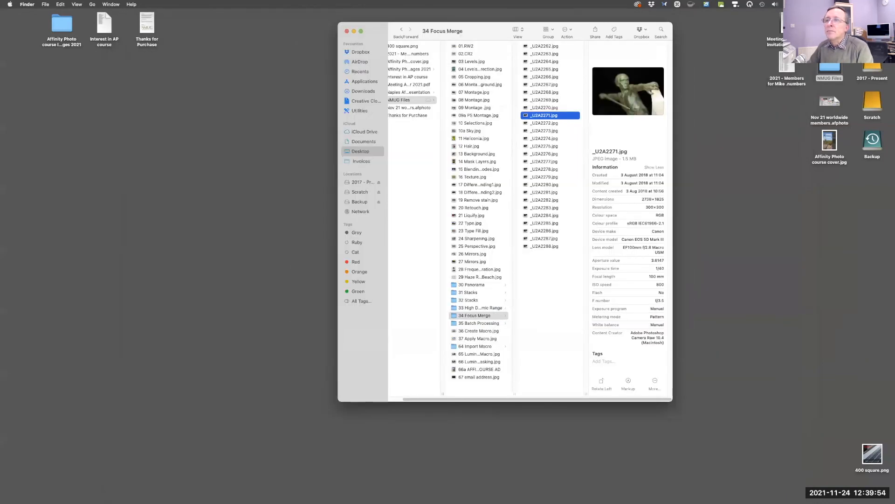
pyautogui.moveTo(243, 502)
pyautogui.click(323, 477)
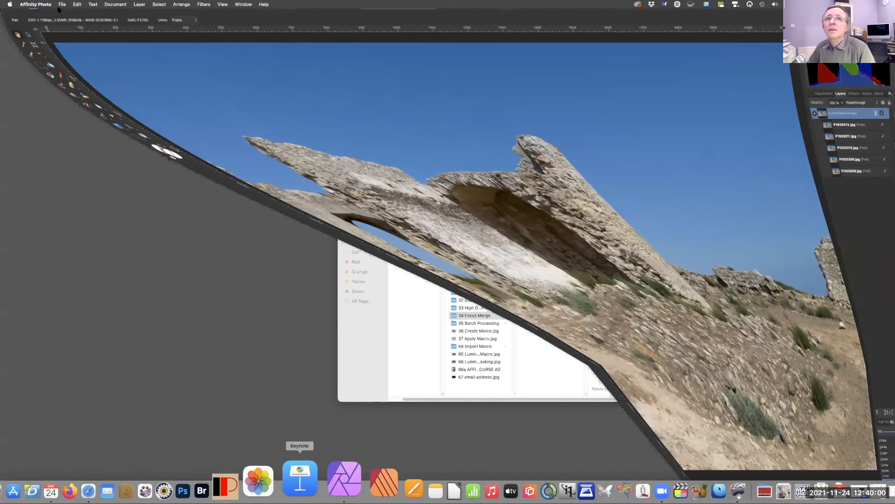
pyautogui.click(60, 5)
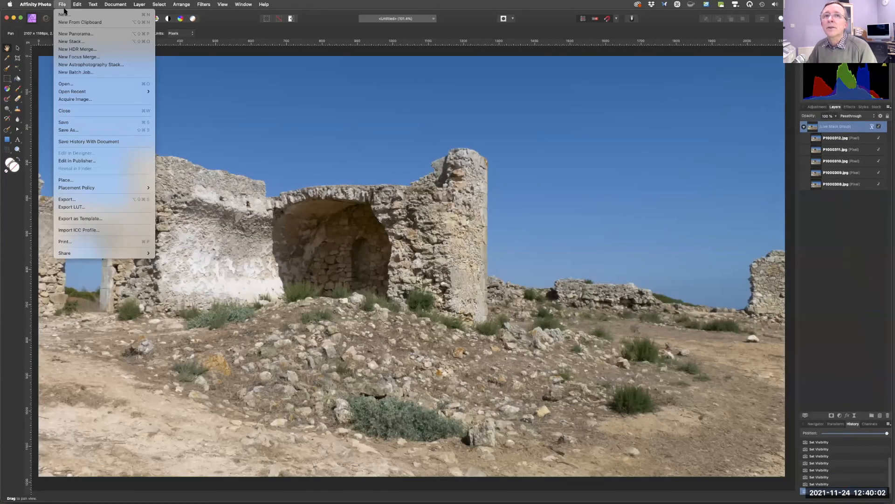
pyautogui.click(76, 58)
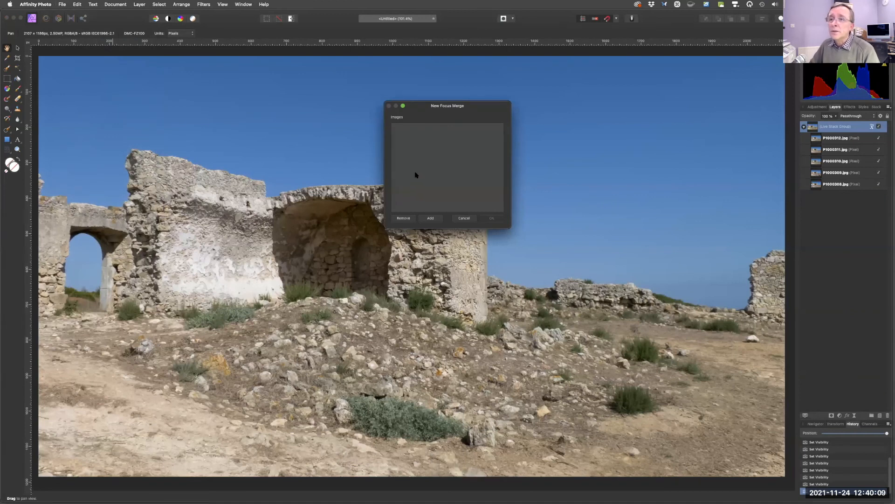
# Add all the images from the 34 Focus Merge folder to the focus merge and run it.
pyautogui.click(431, 219)
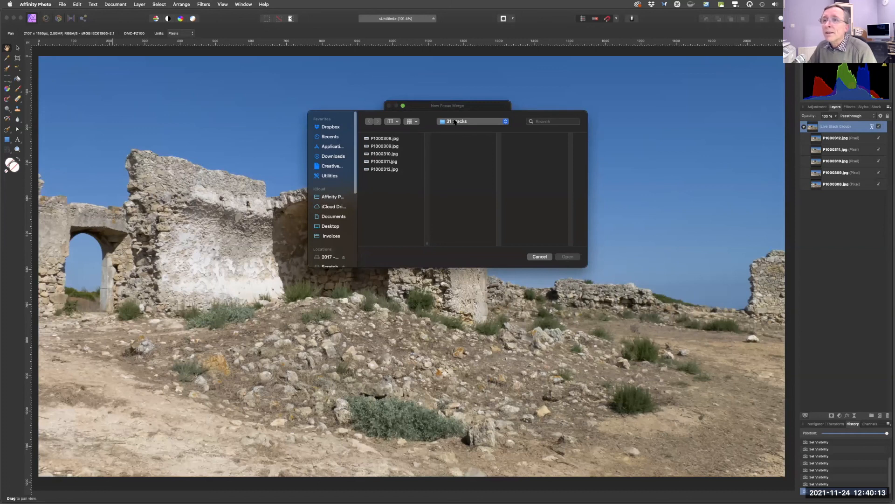
pyautogui.click(454, 122)
pyautogui.press('Return')
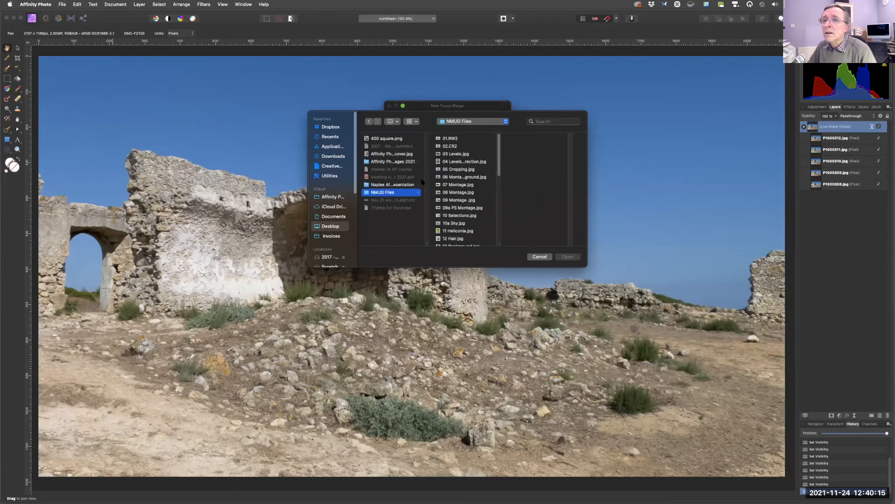
pyautogui.scroll(-3, 501, 191)
pyautogui.scroll(-10, 501, 192)
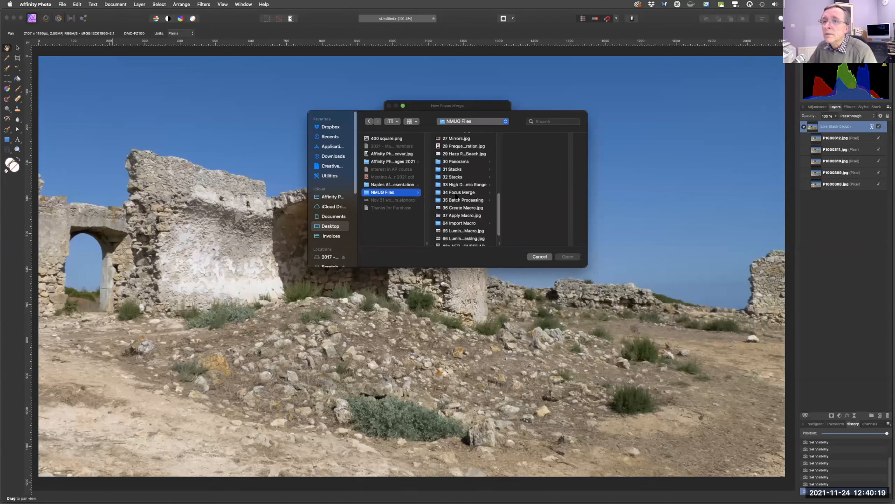
pyautogui.click(457, 192)
pyautogui.moveTo(549, 139); pyautogui.dragTo(559, 264)
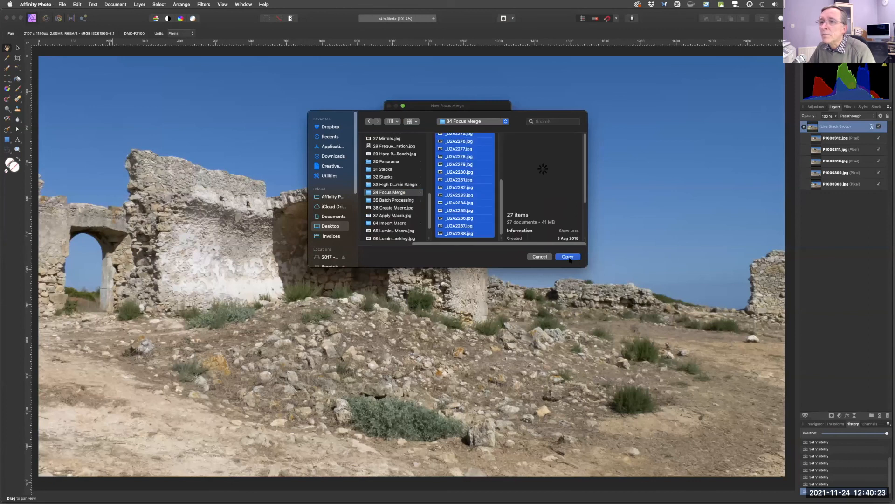
pyautogui.click(568, 257)
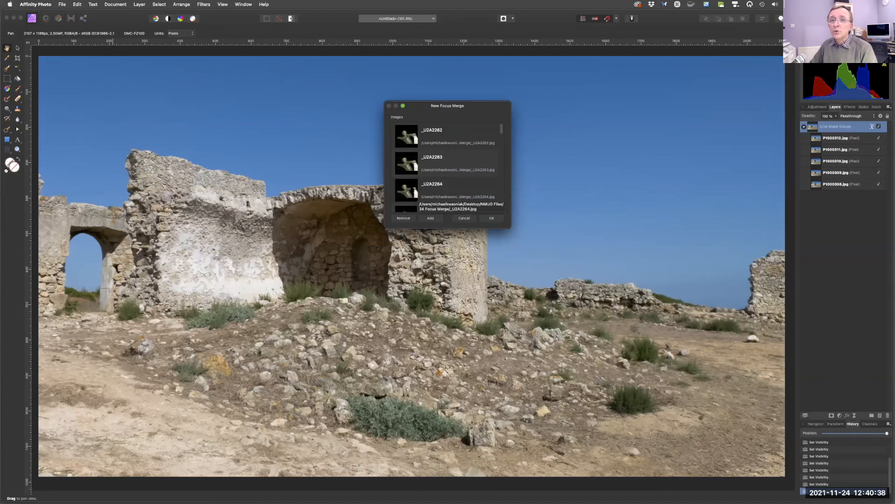
pyautogui.click(491, 219)
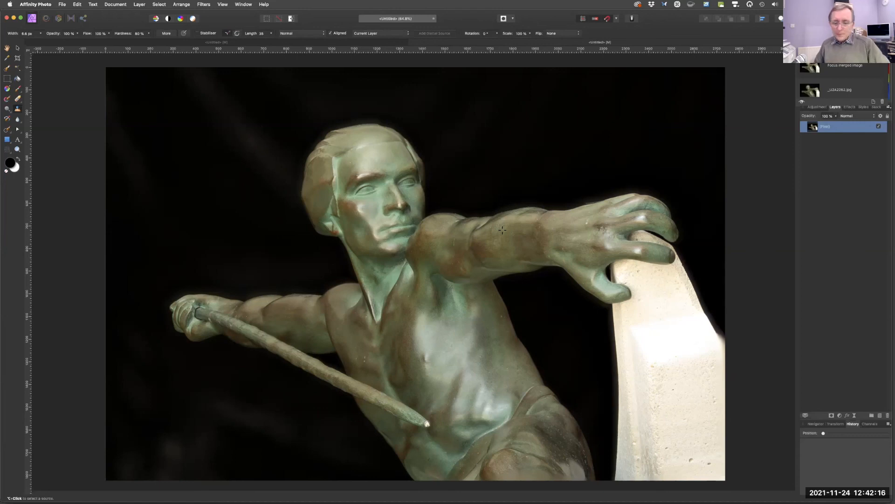
# Minimise the merged document and select P1000308.jpg in the 31 Stacks folder in Finder.
pyautogui.press('Escape')
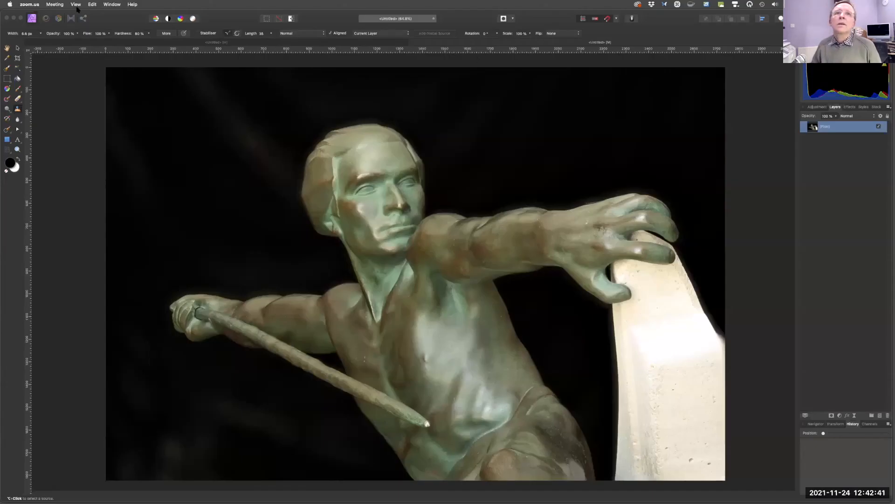
pyautogui.click(13, 18)
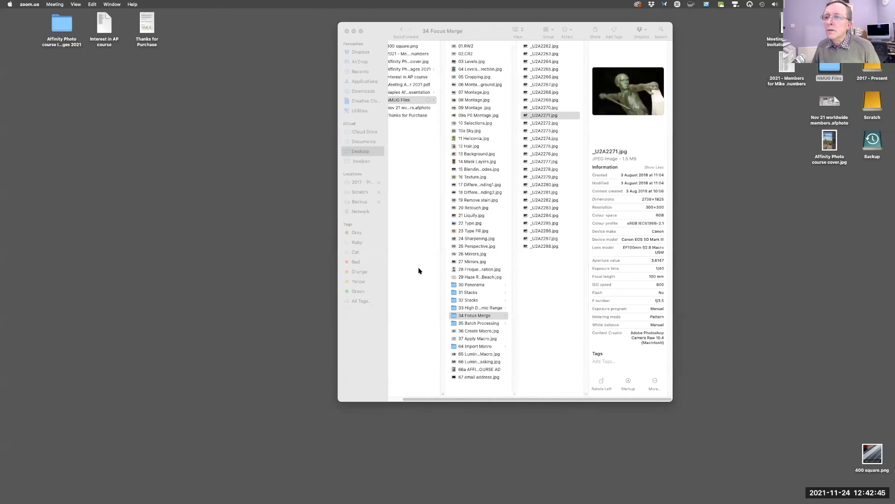
pyautogui.click(468, 294)
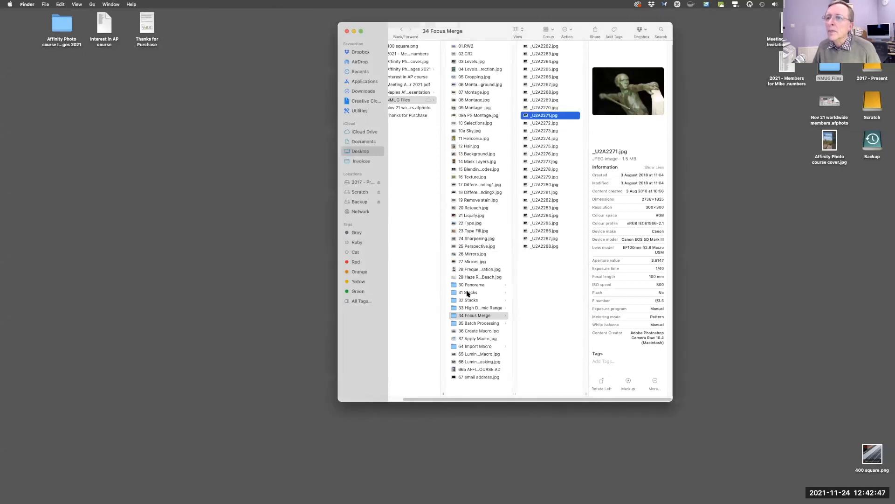
pyautogui.click(468, 293)
pyautogui.click(540, 53)
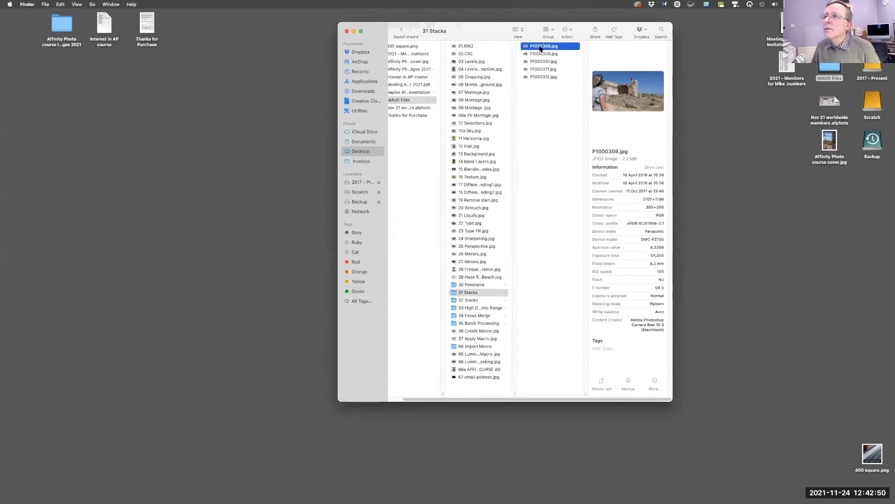
# Preview P1000308.jpg in Quick Look and close the preview.
pyautogui.press('space')
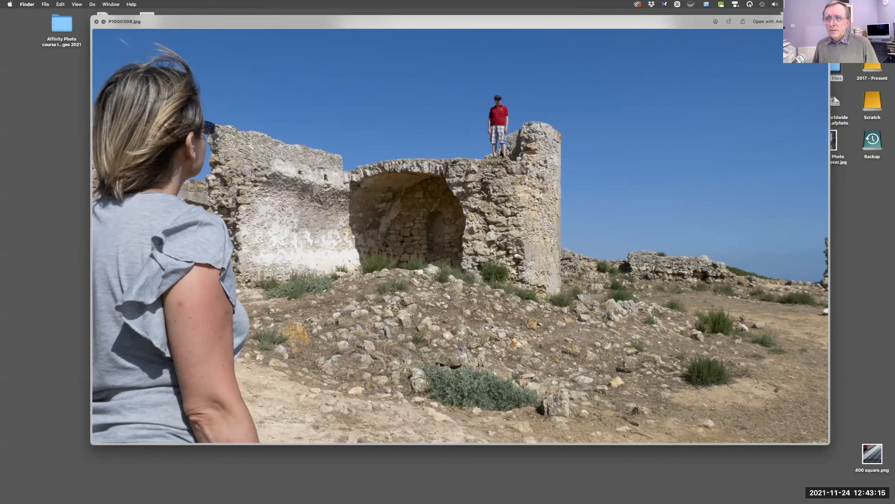
pyautogui.click(95, 23)
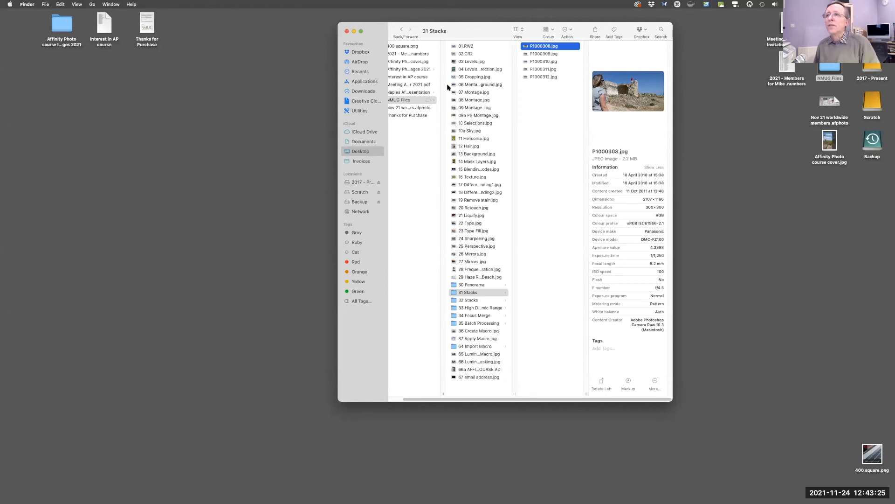
# Select P1000309.jpg and preview it in Quick Look.
pyautogui.click(539, 55)
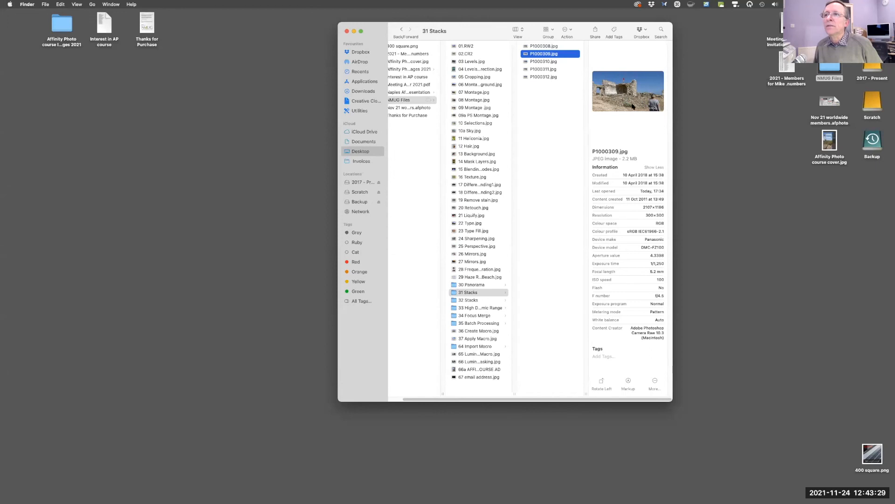
pyautogui.press('space')
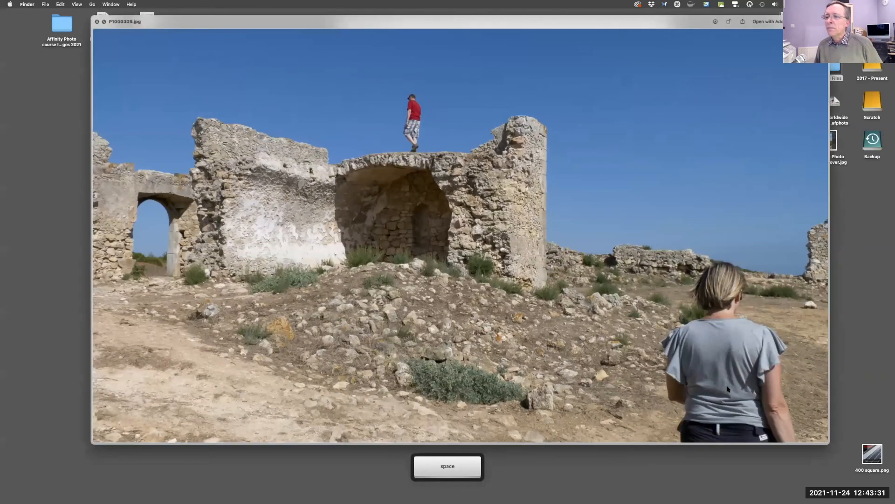